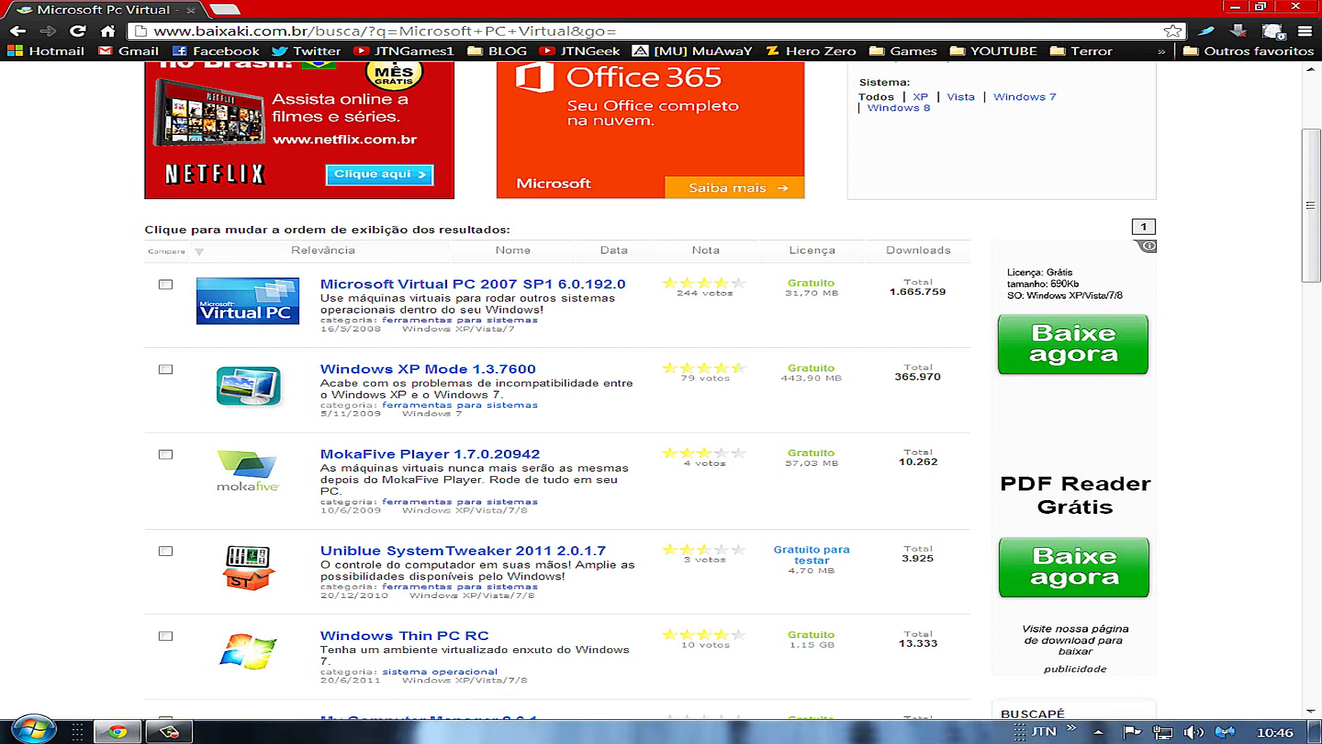
Run the setup (1) installer from the Downloads folder and accept its security warning
key("super+d")
key("super")
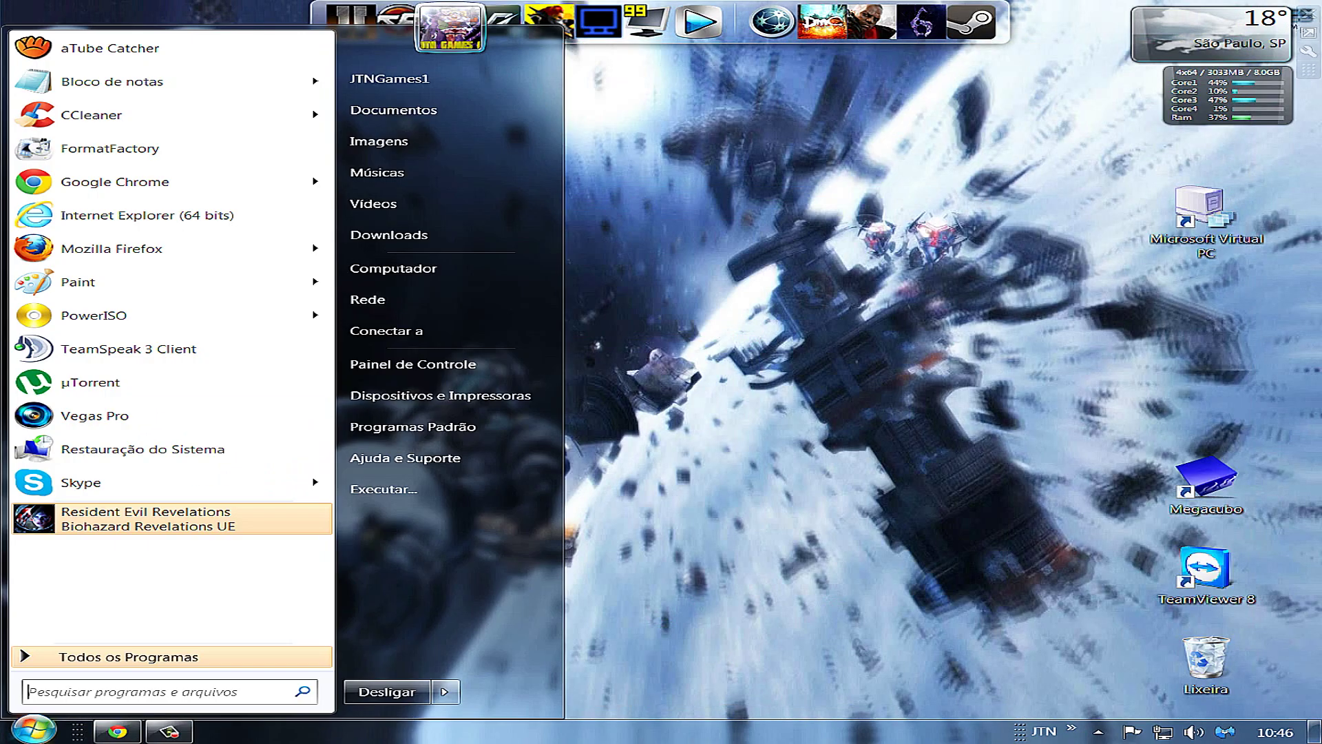
left_click(389, 235)
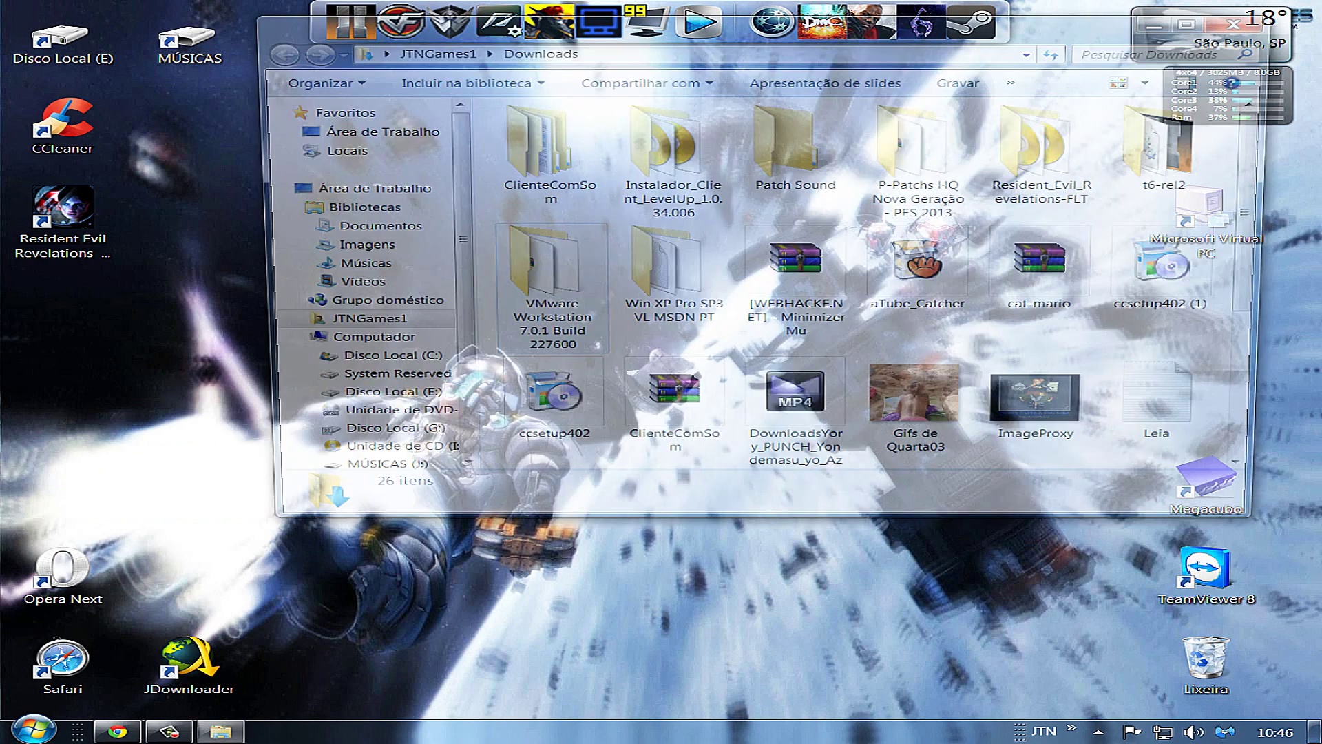
scroll(860, 290, "down", 3)
left_click(1184, 282)
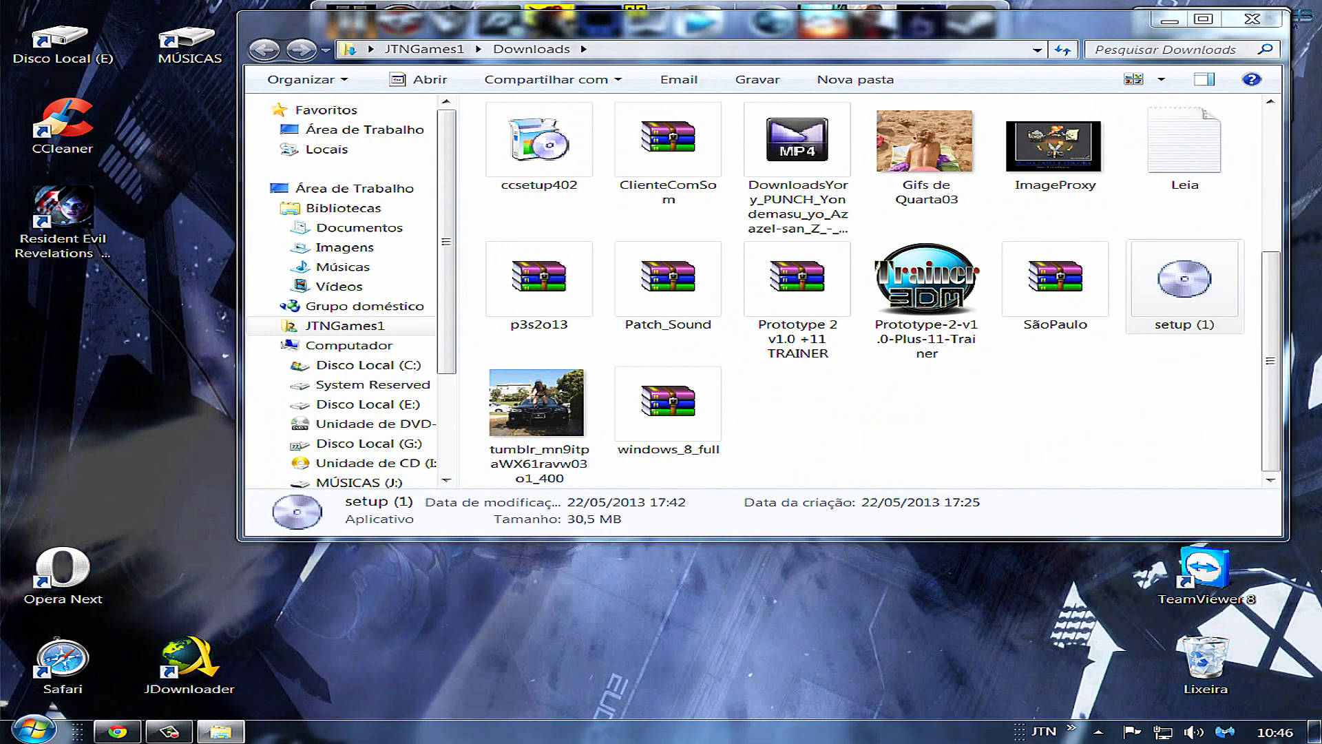
key("Return")
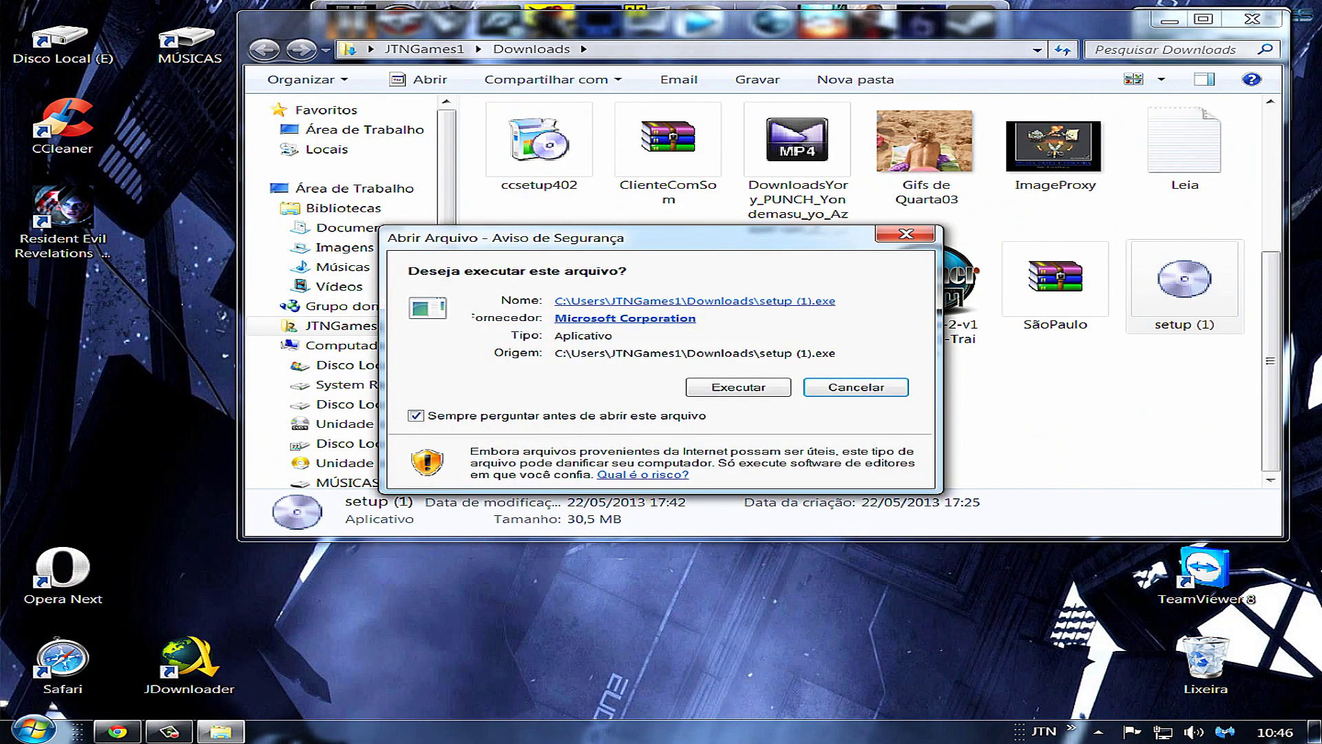
left_click(1205, 664)
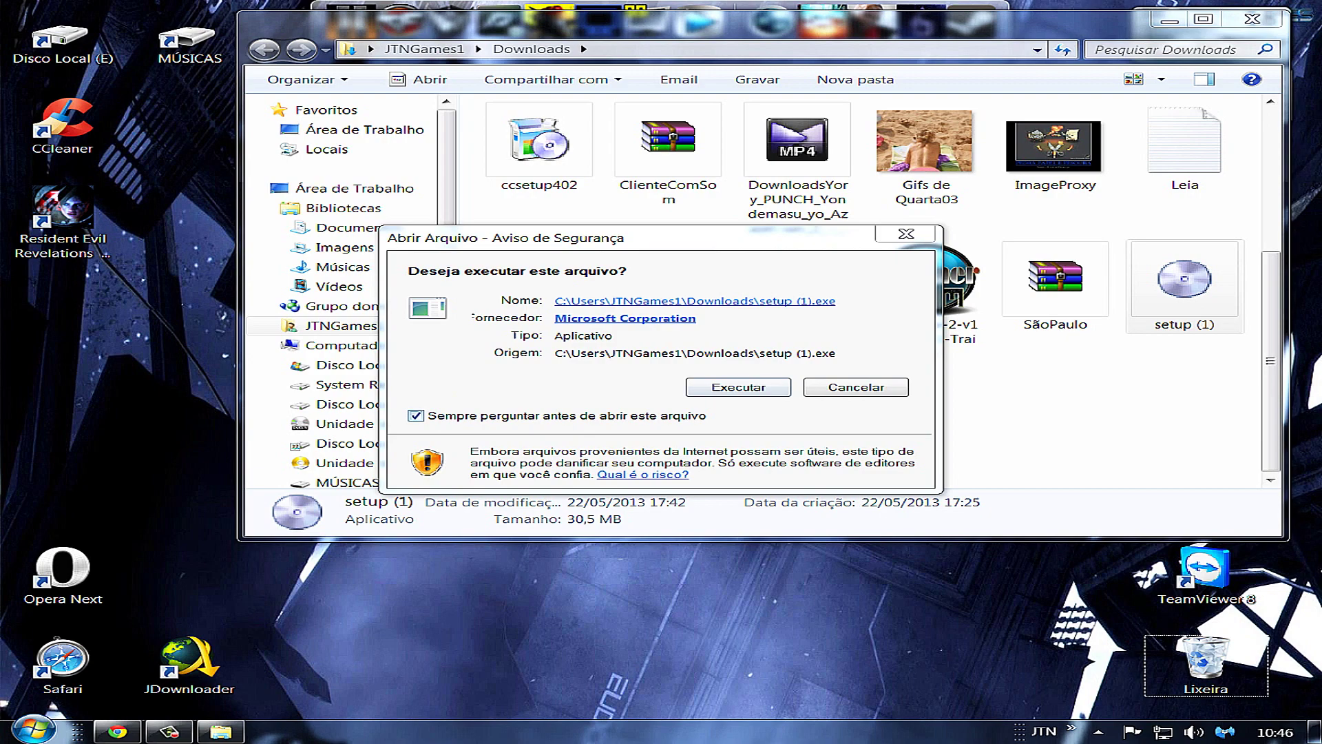
key("alt+Tab")
key("Return")
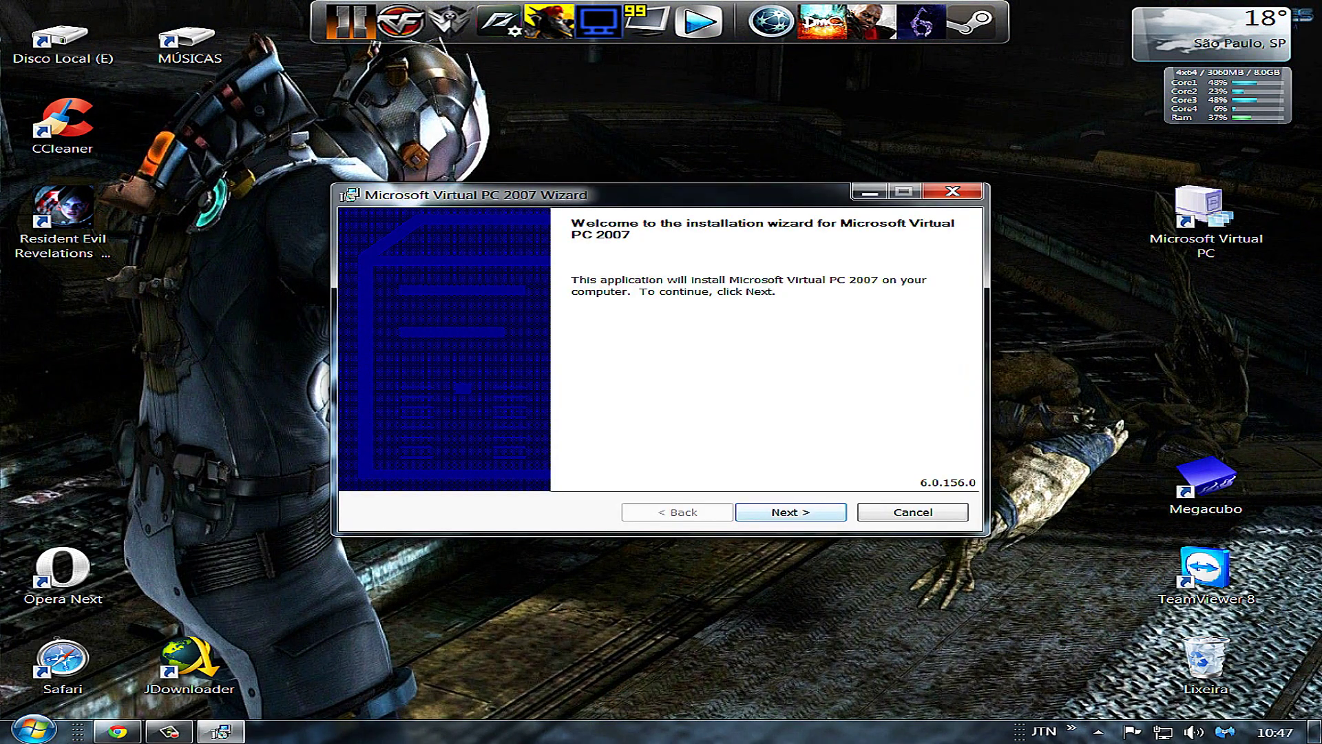
Install Virtual PC 2007 with default settings, accepting the license, and close the finished wizard
left_click(1205, 220)
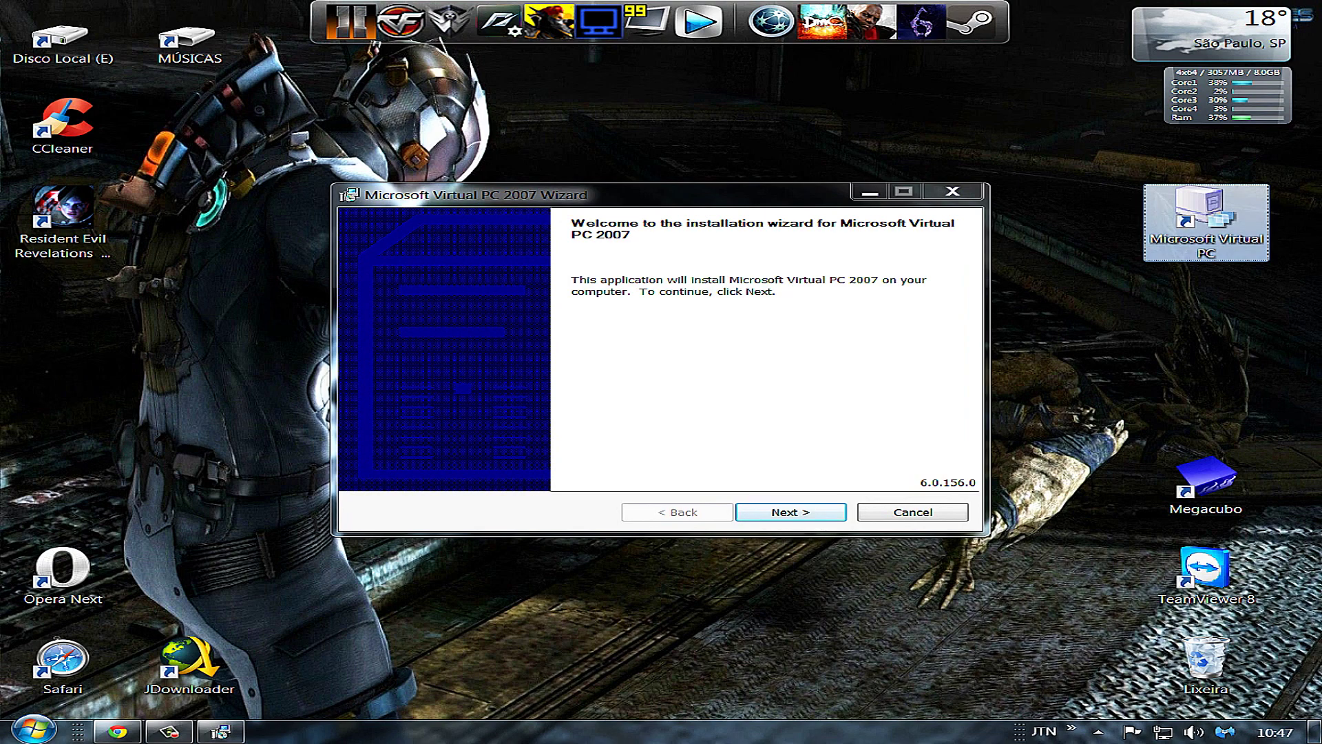
mouse_move(1206, 221)
left_mouse_down()
mouse_move(1236, 627)
mouse_move(1183, 482)
mouse_move(1205, 220)
left_mouse_up()
key("Return")
key("Up")
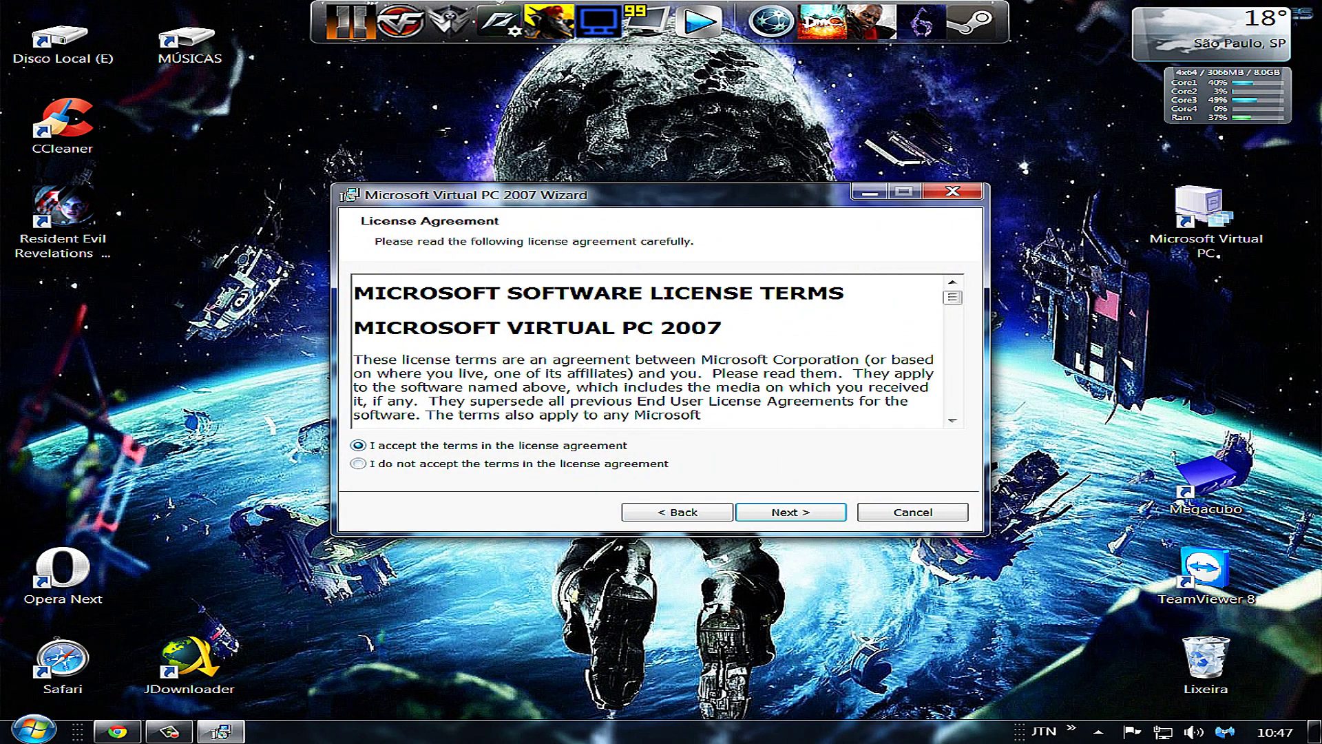
key("Return")
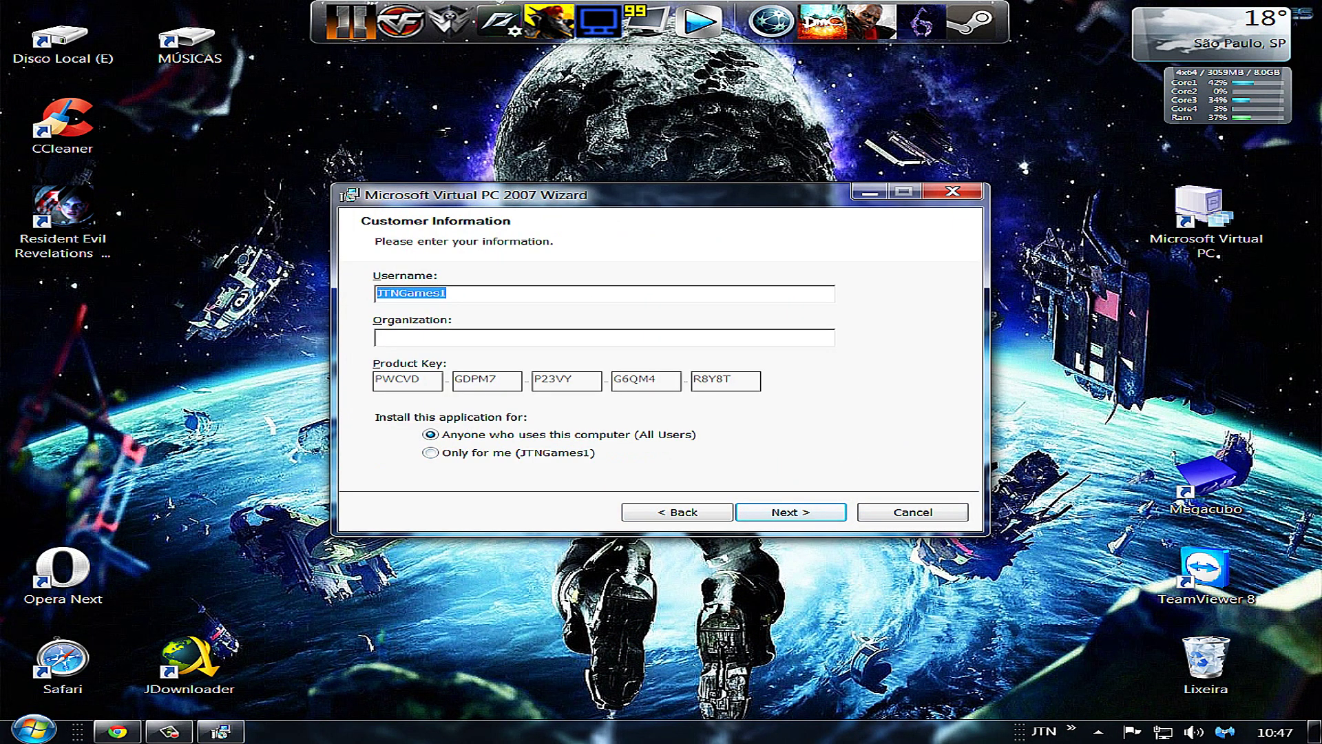
key("Return")
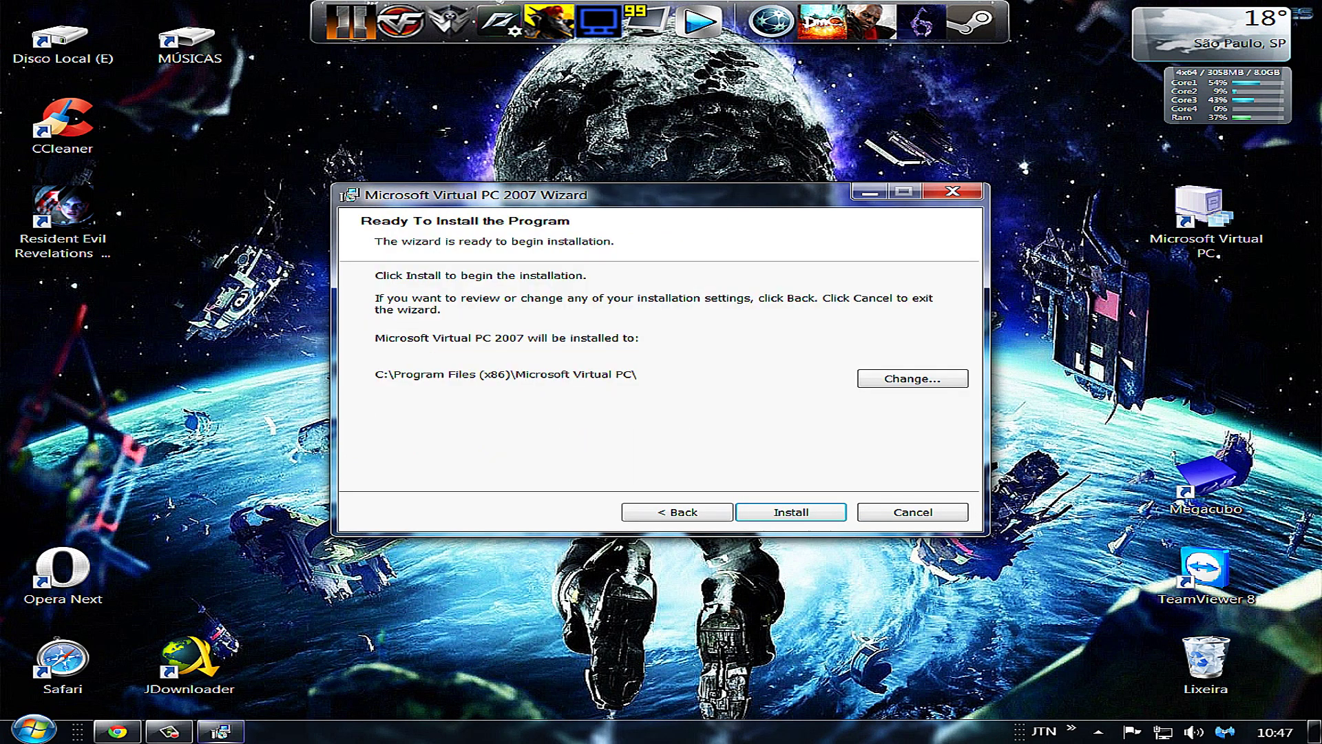
key("Return")
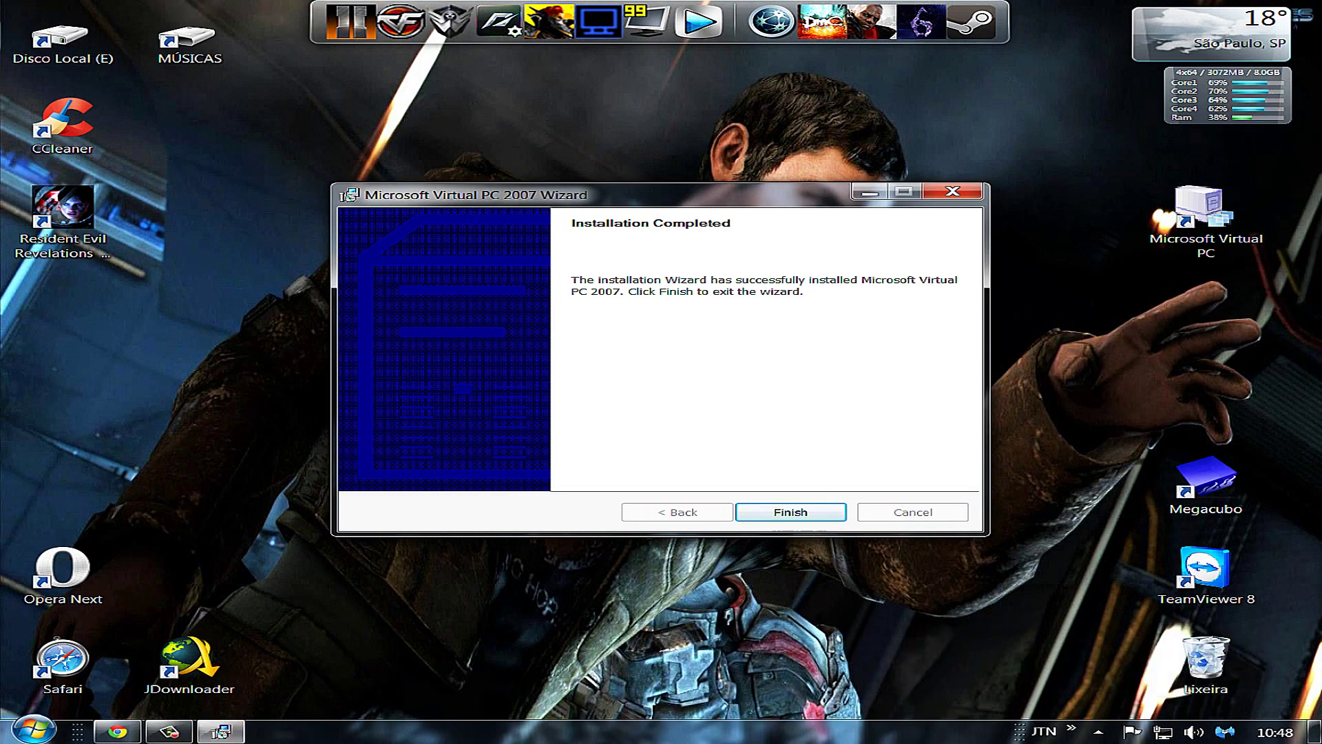
key("Return")
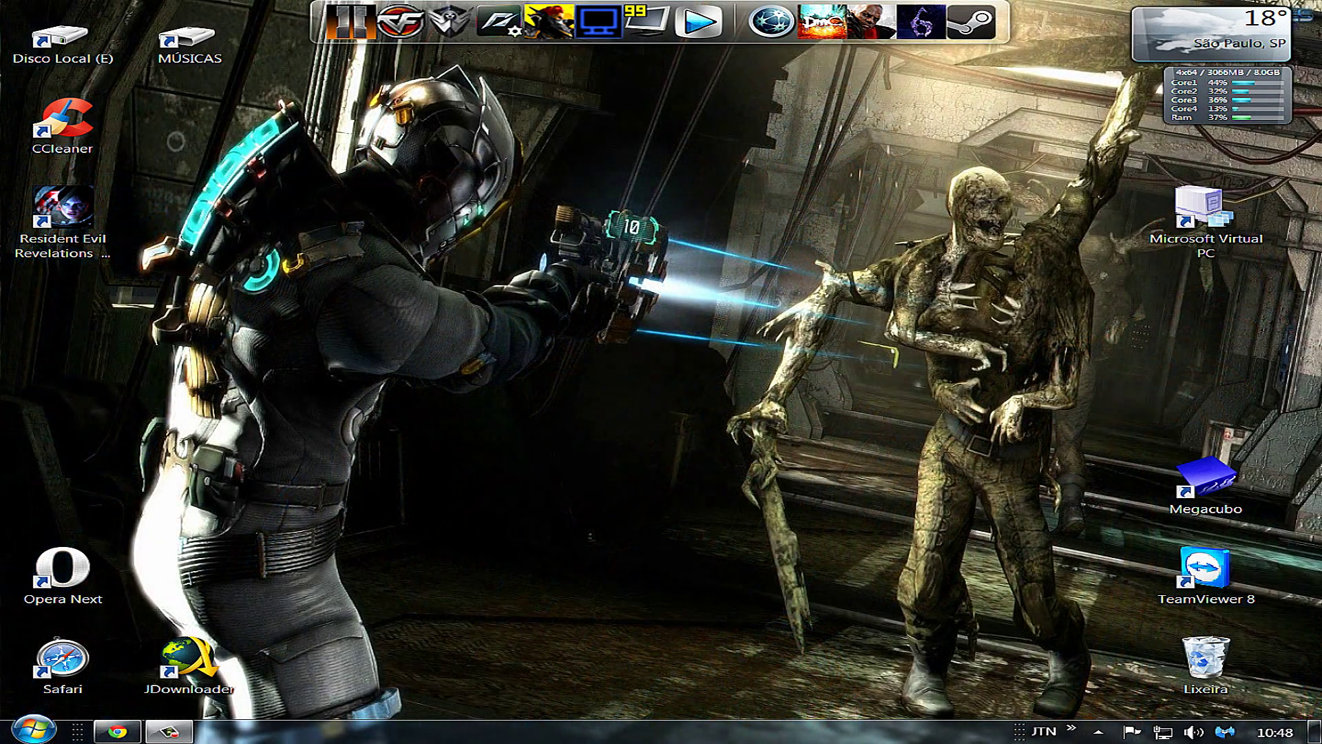
Launch Microsoft Virtual PC by searching 'Virtu' in the Start menu
key("super")
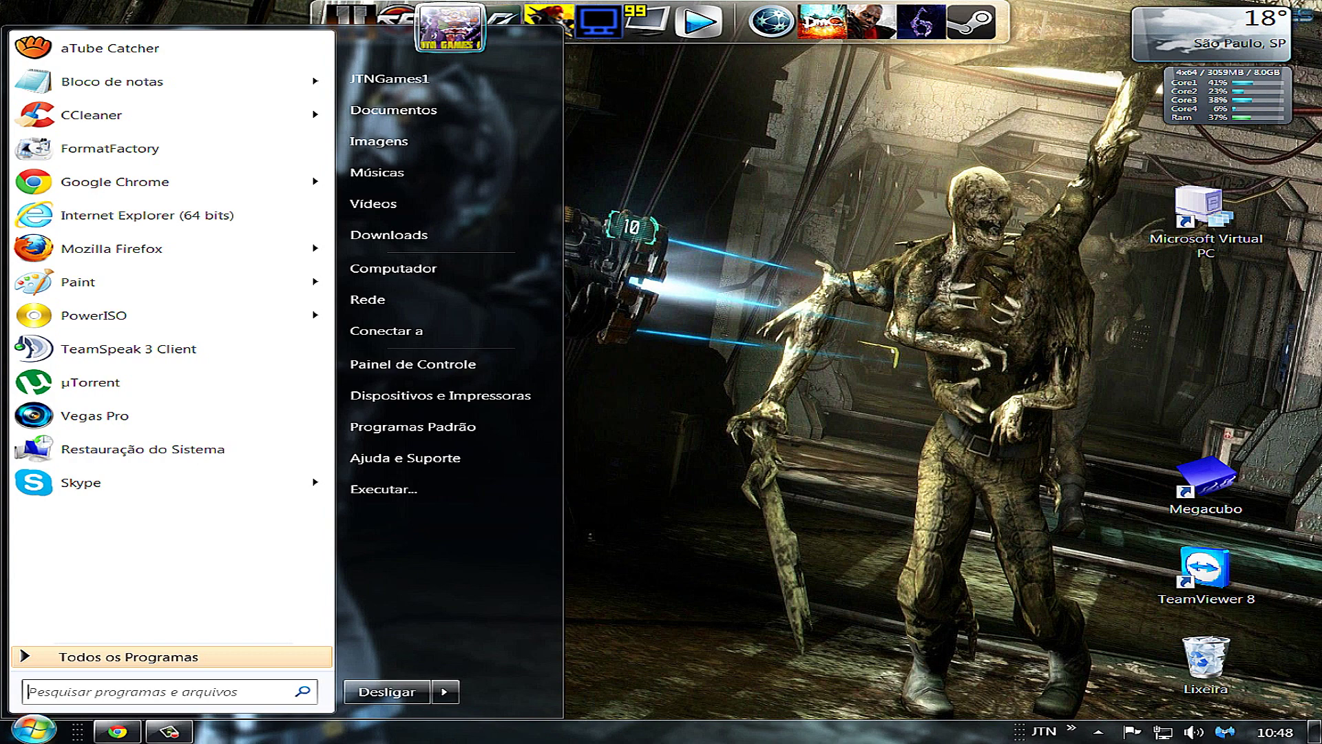
type("Virtu")
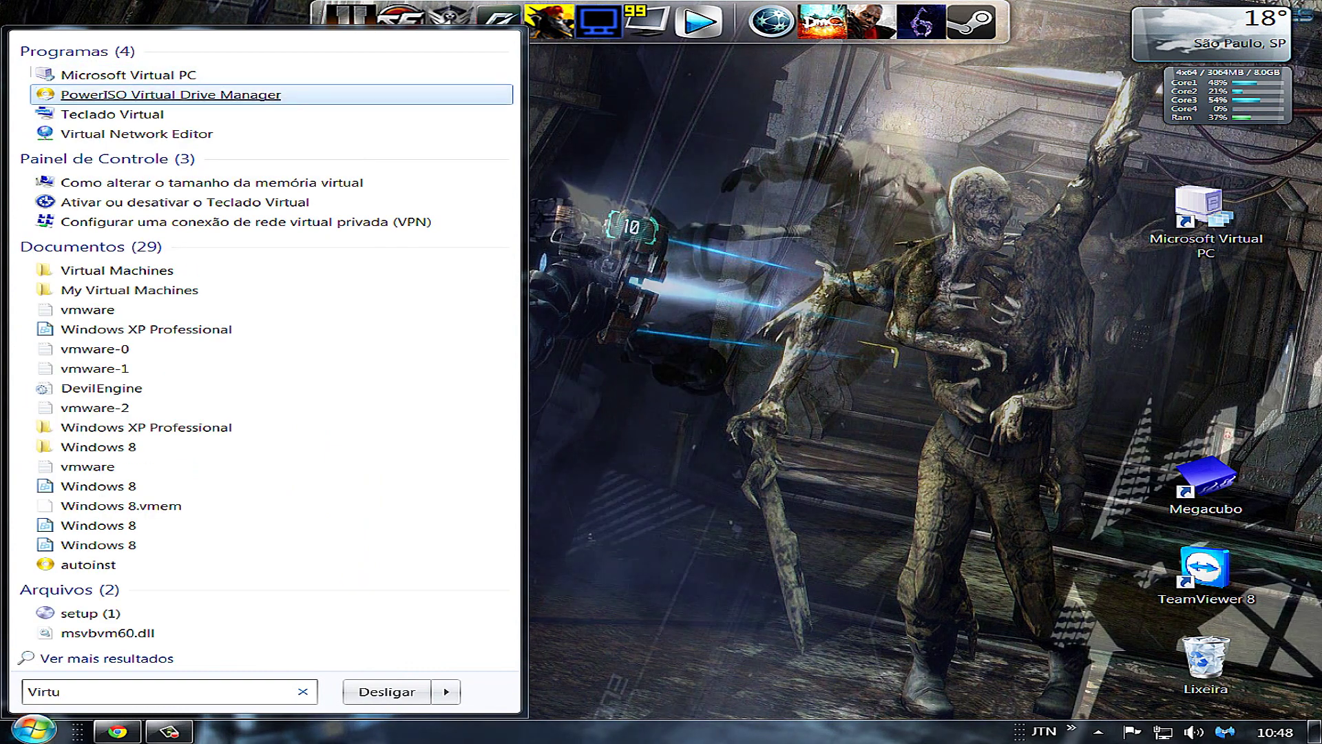
left_click(1206, 220)
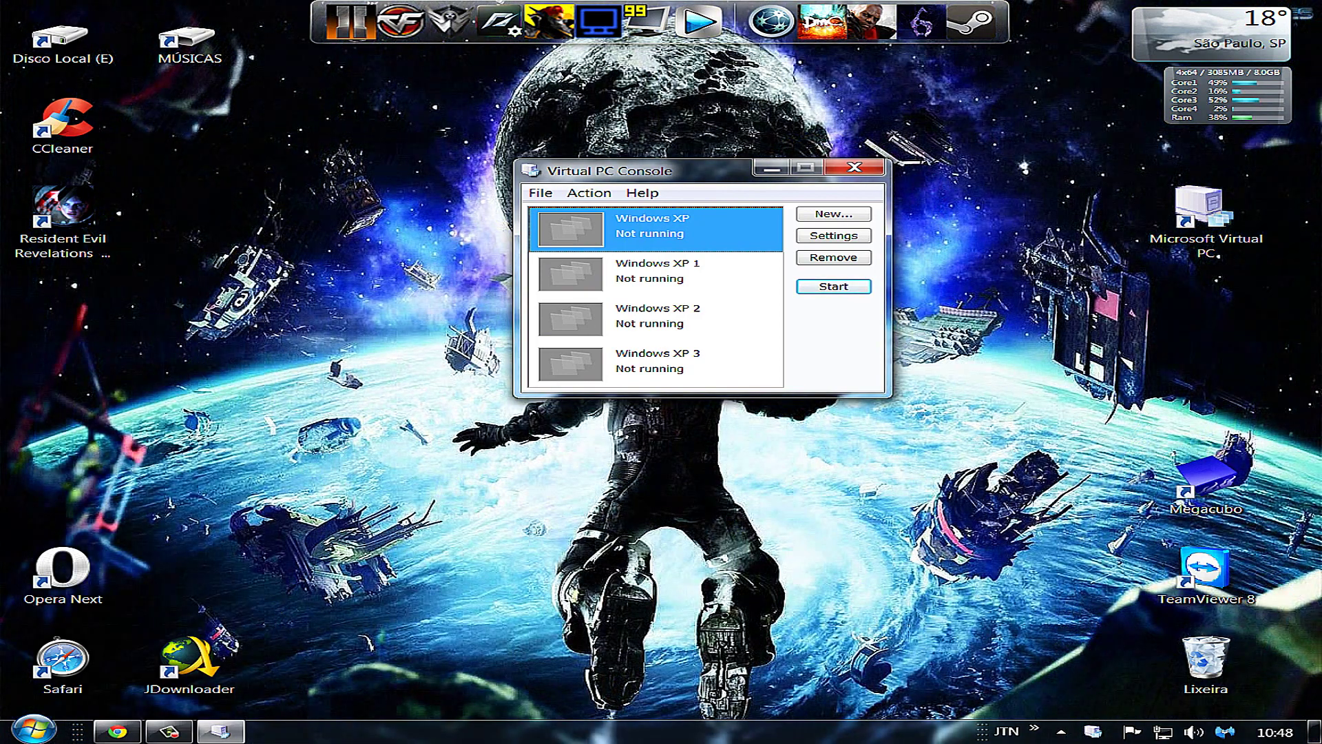
Remove the Windows XP, Windows XP 1, Windows XP 2 and Windows XP 3 machines, confirming each
key("Delete")
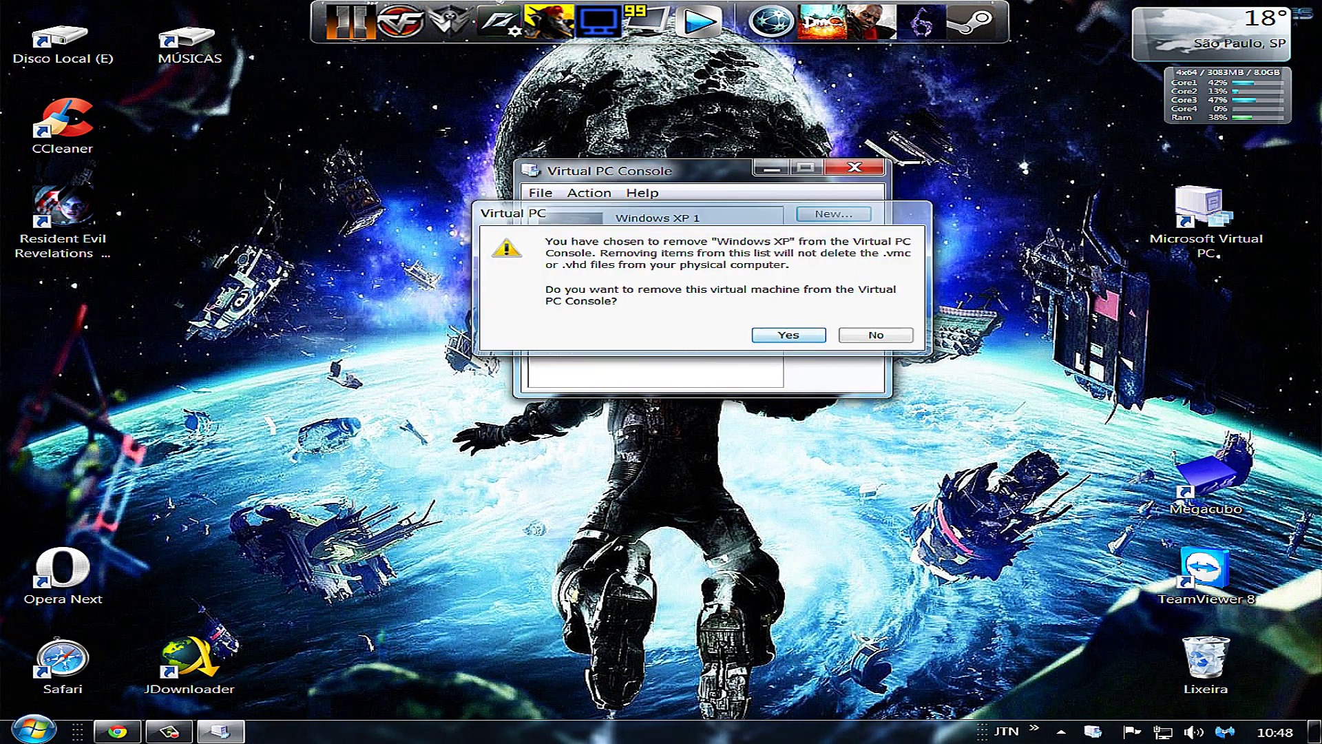
key("Return")
key("Delete")
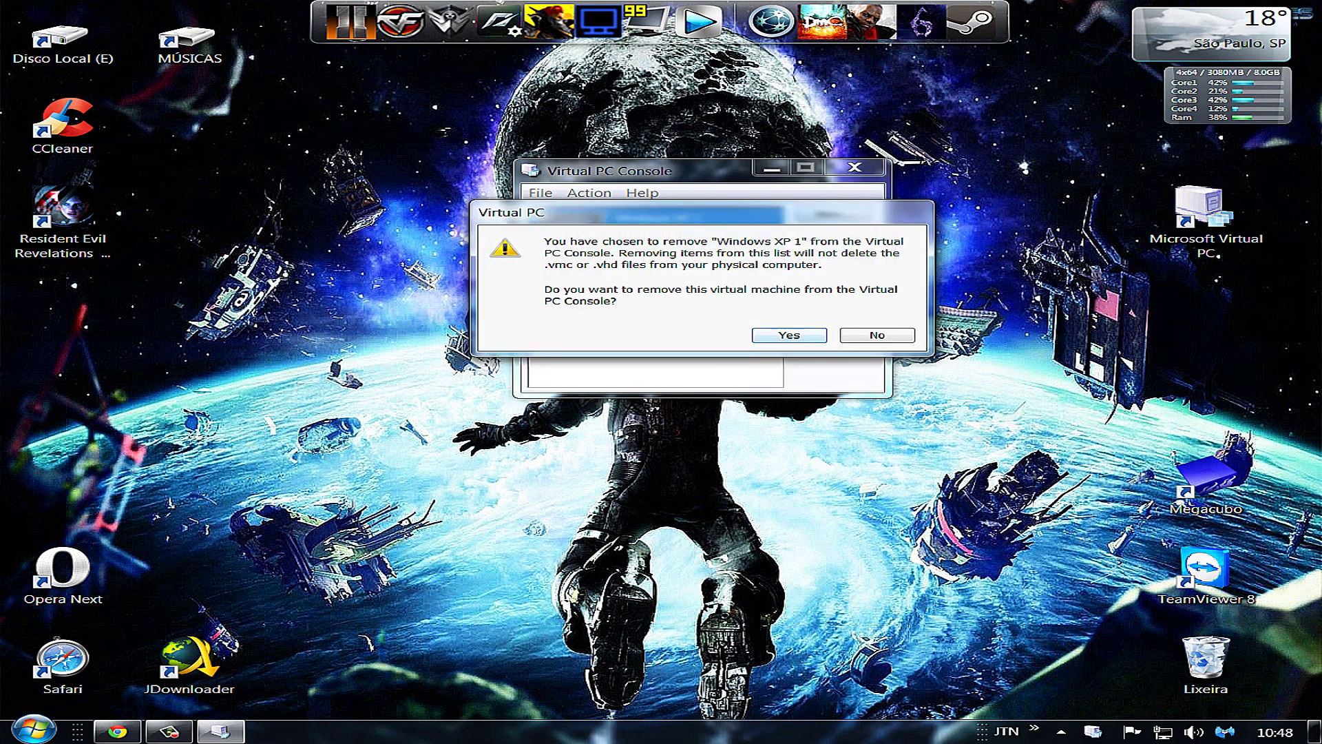
key("Return")
key("Delete")
key("Return")
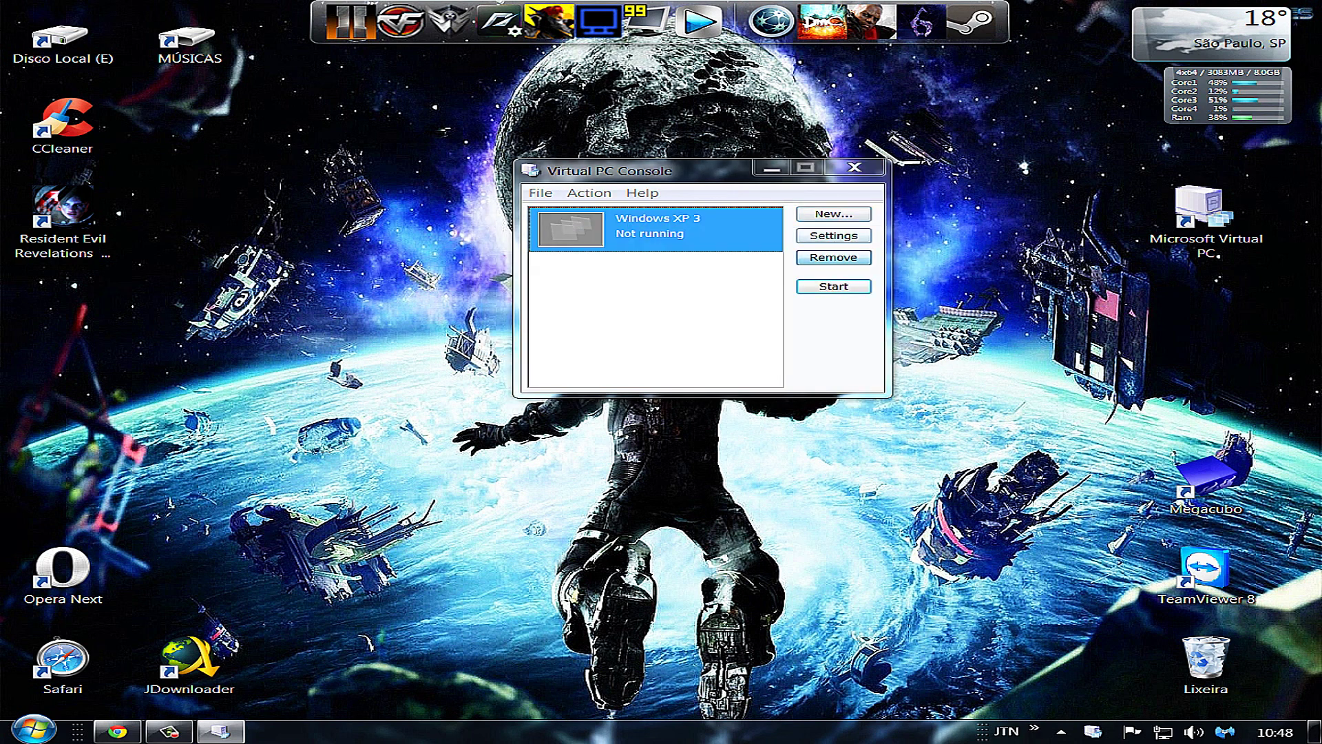
key("Delete")
key("Return")
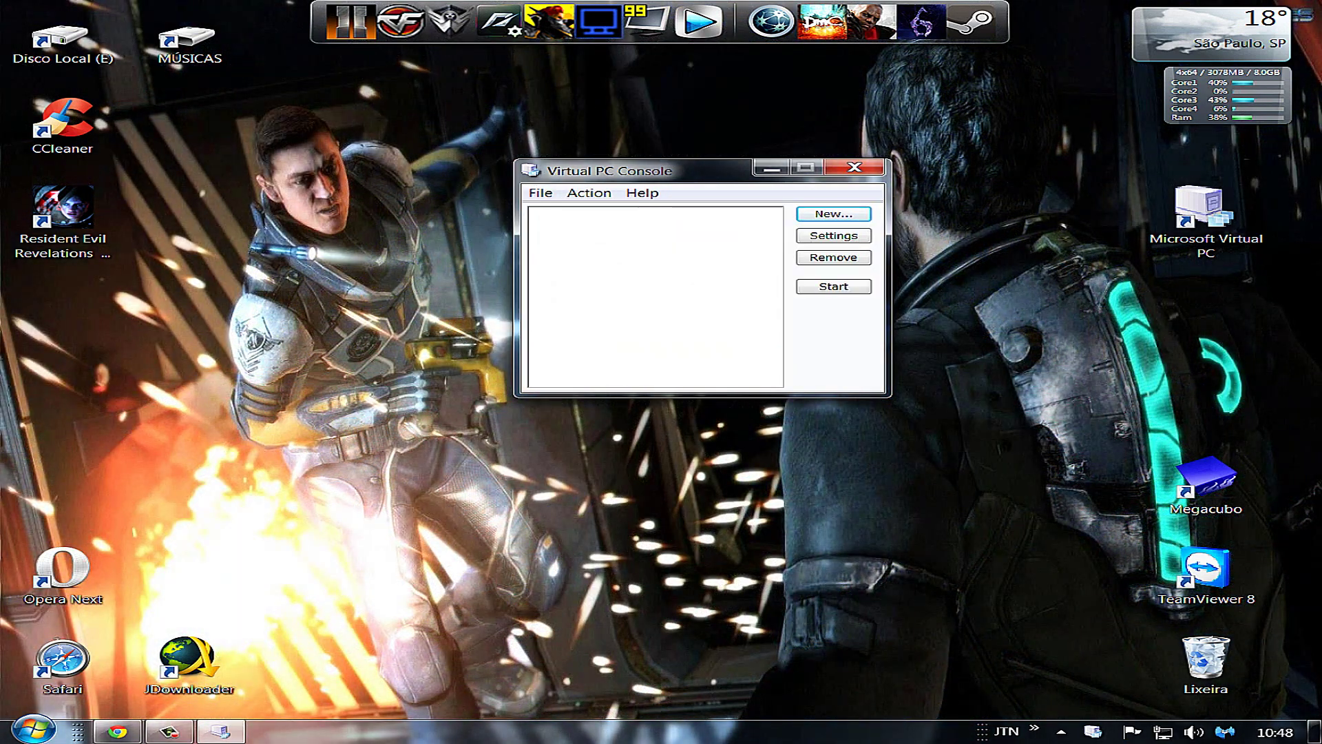
Start the New Virtual Machine Wizard and choose to create a virtual machine
key("Return")
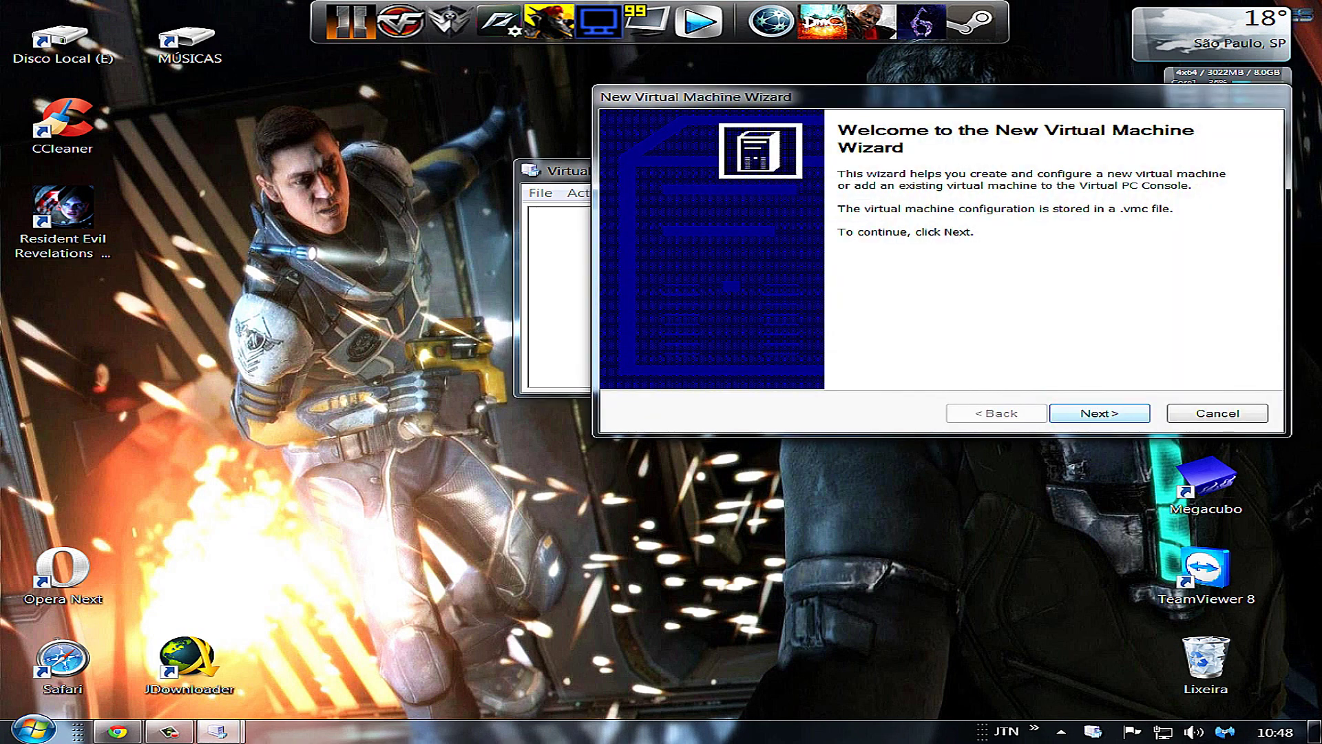
key("Return")
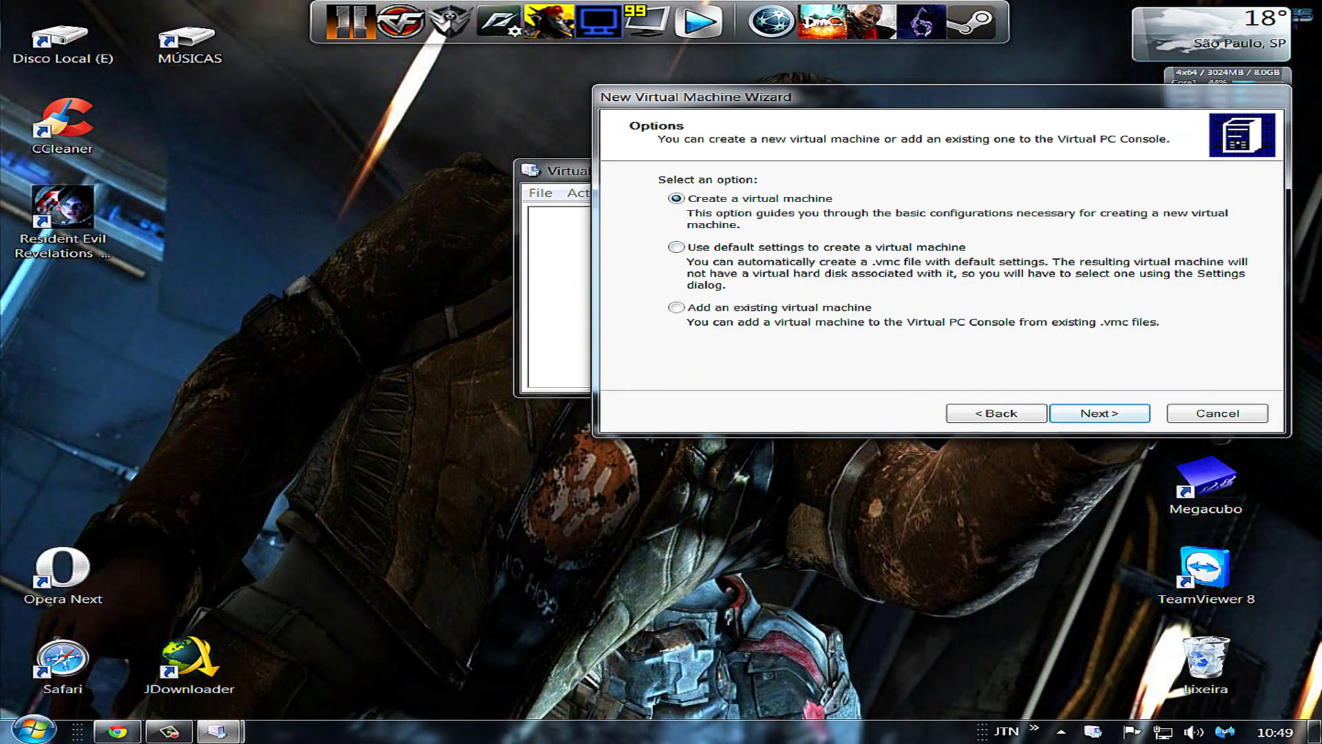
key("Return")
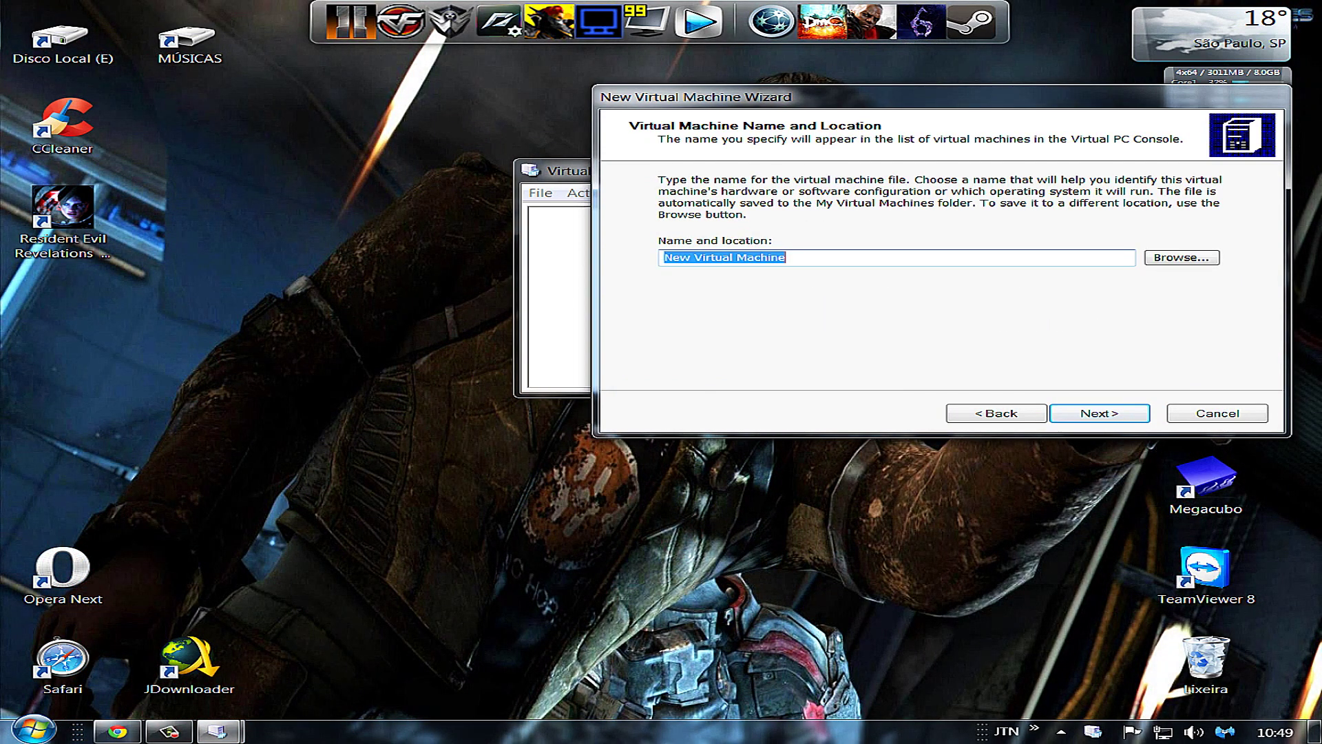
Name the machine 'Deep Web Security' and set its operating system to Windows XP
type("Deep Web Securit")
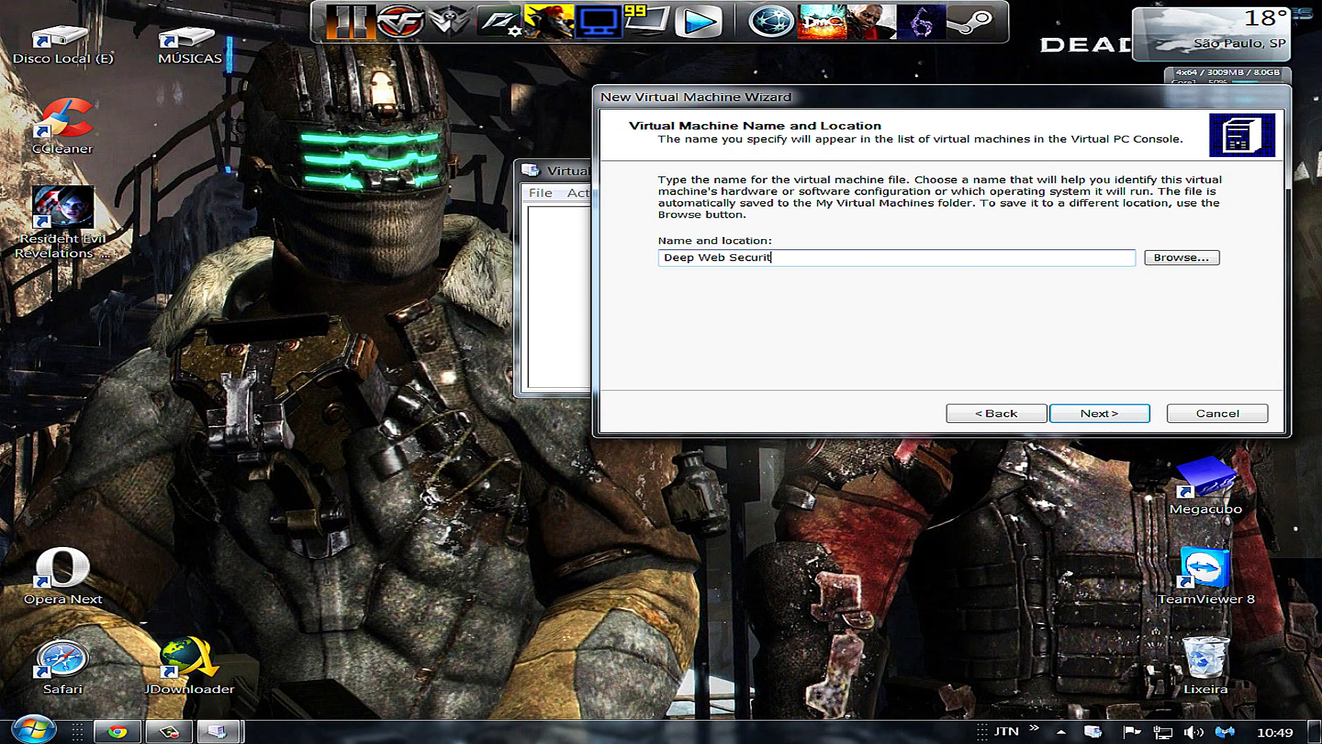
type("y")
key("Return")
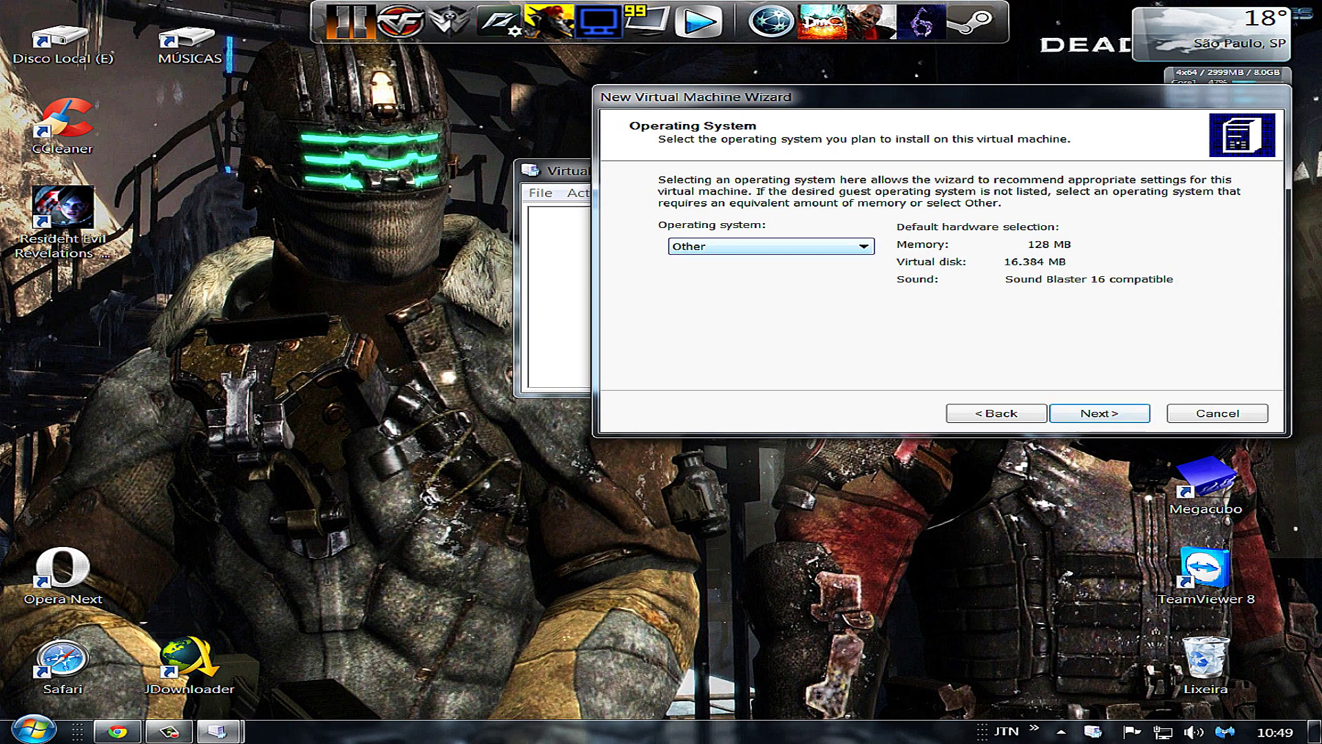
key("alt+Down")
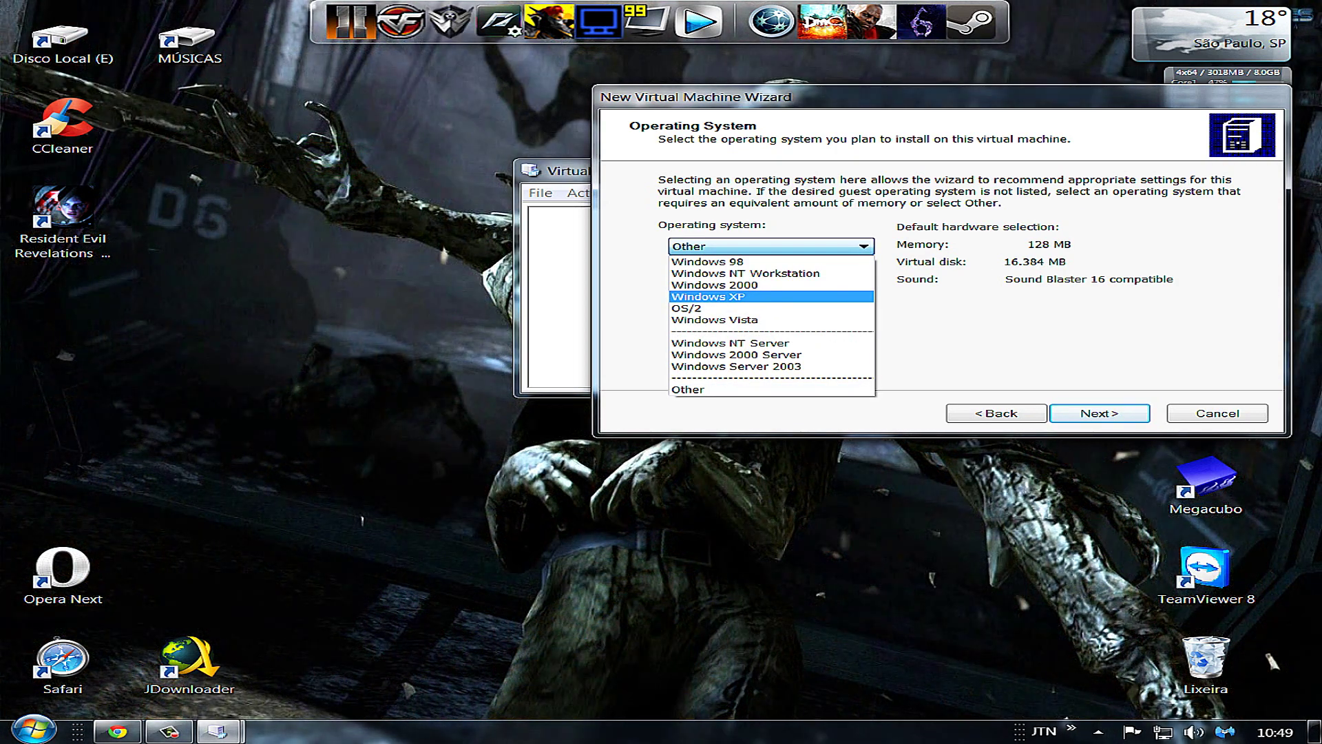
key("Return")
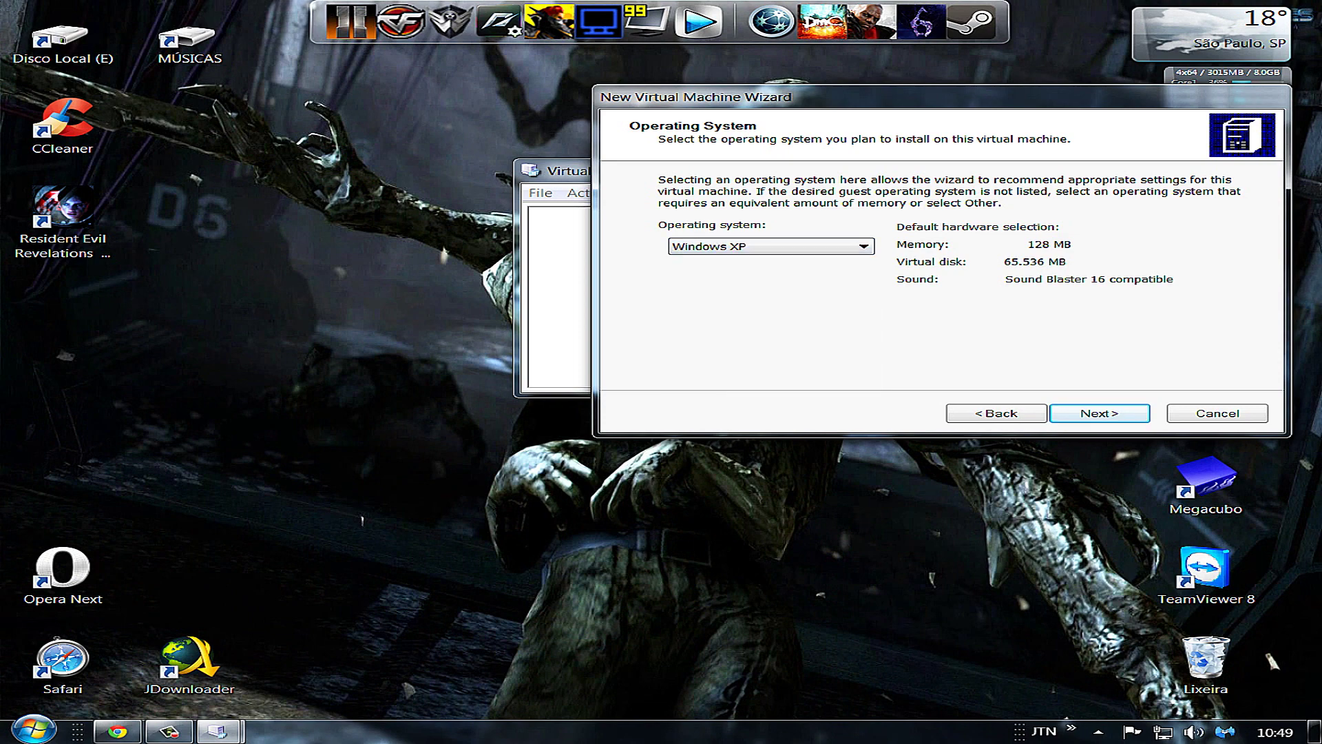
key("Return")
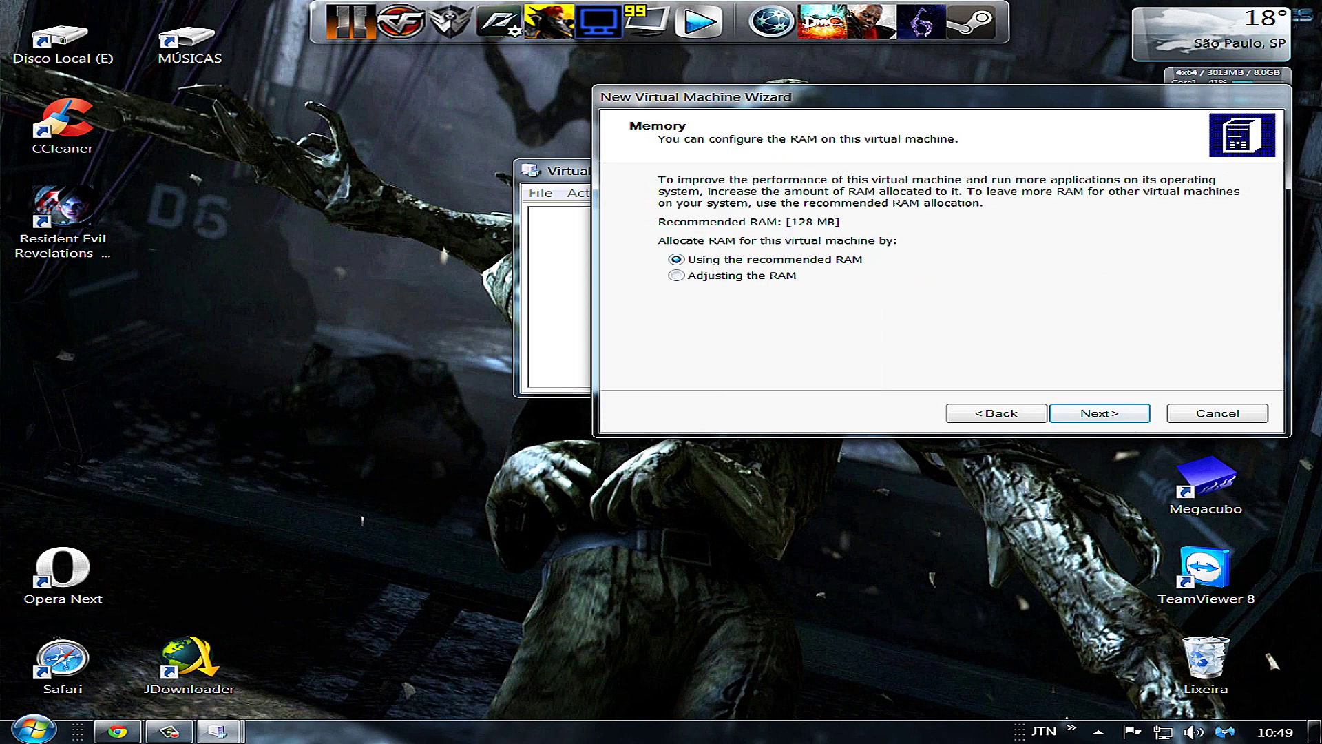
Adjust the new machine's RAM from 128 MB to 1024 MB
left_click(676, 276)
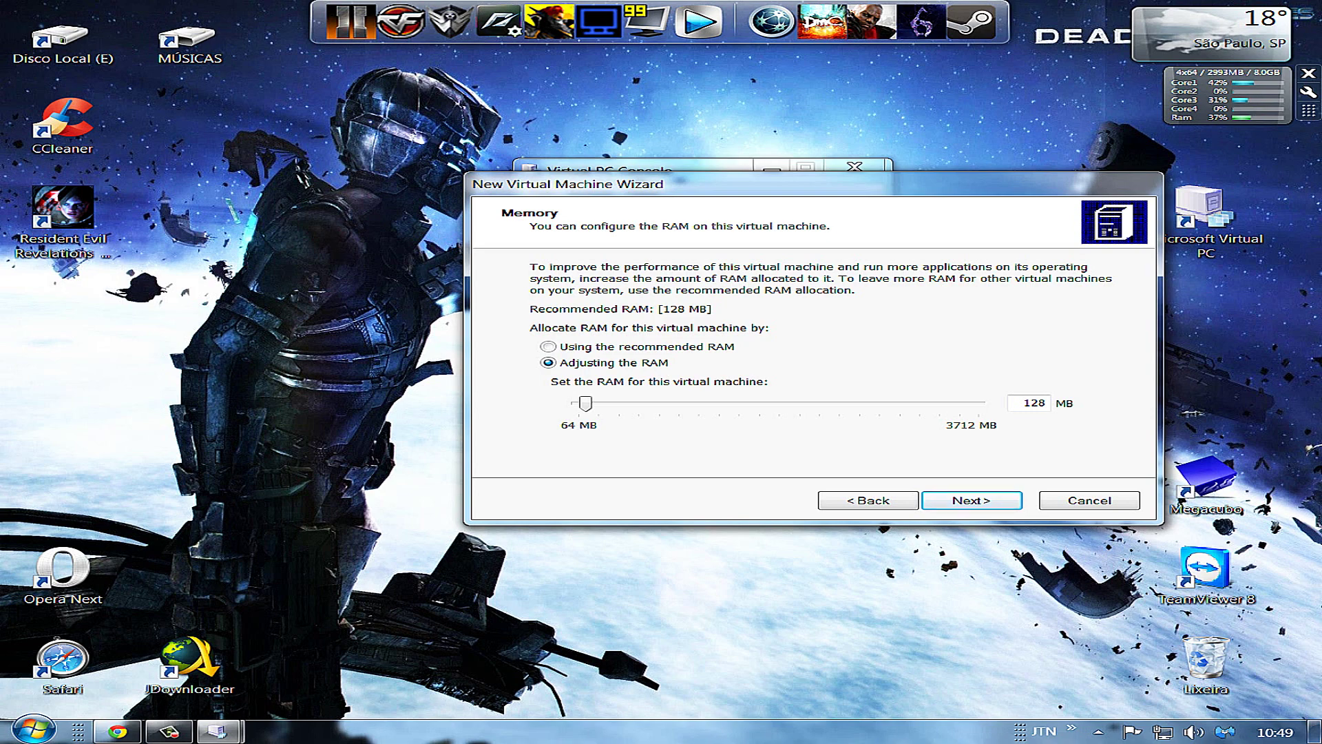
double_click(1035, 403)
type("1024")
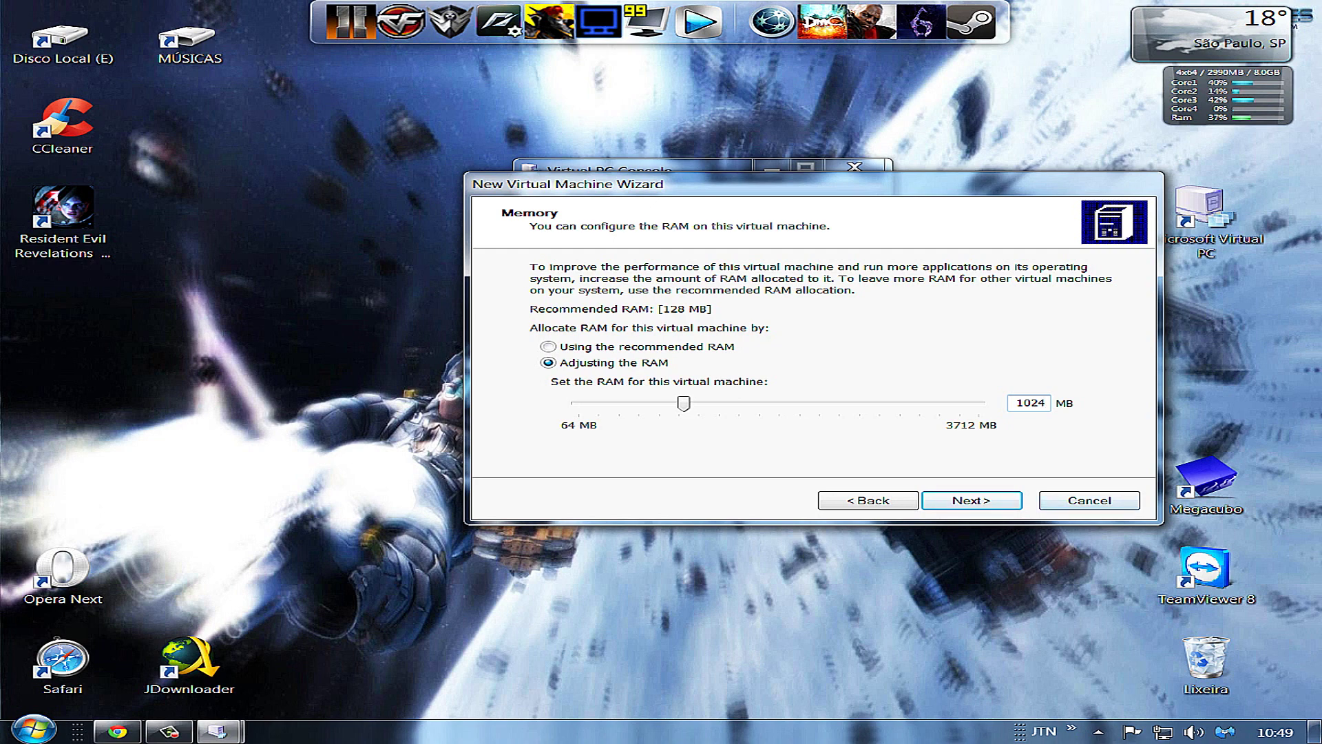
key("Return")
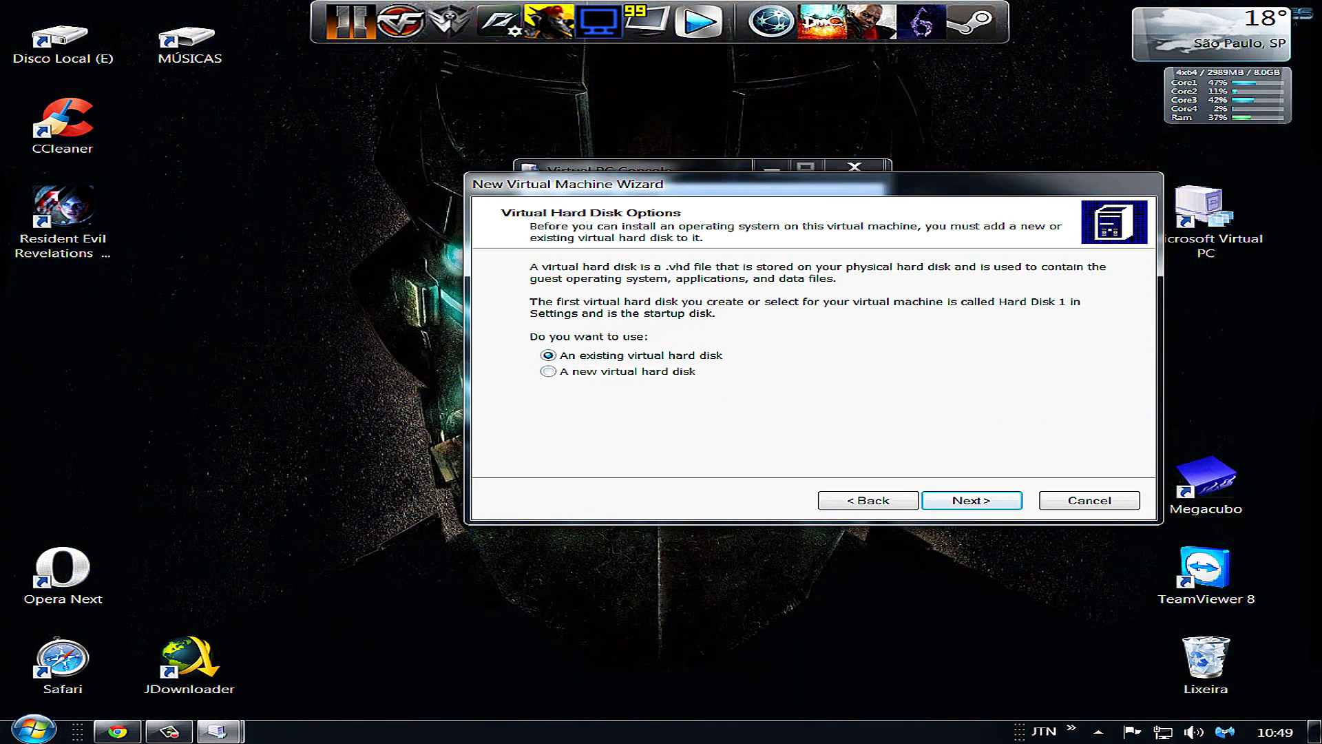
Give Deep Web Security a new 20536 MB virtual hard disk and finish the wizard
left_click(548, 371)
key("Return")
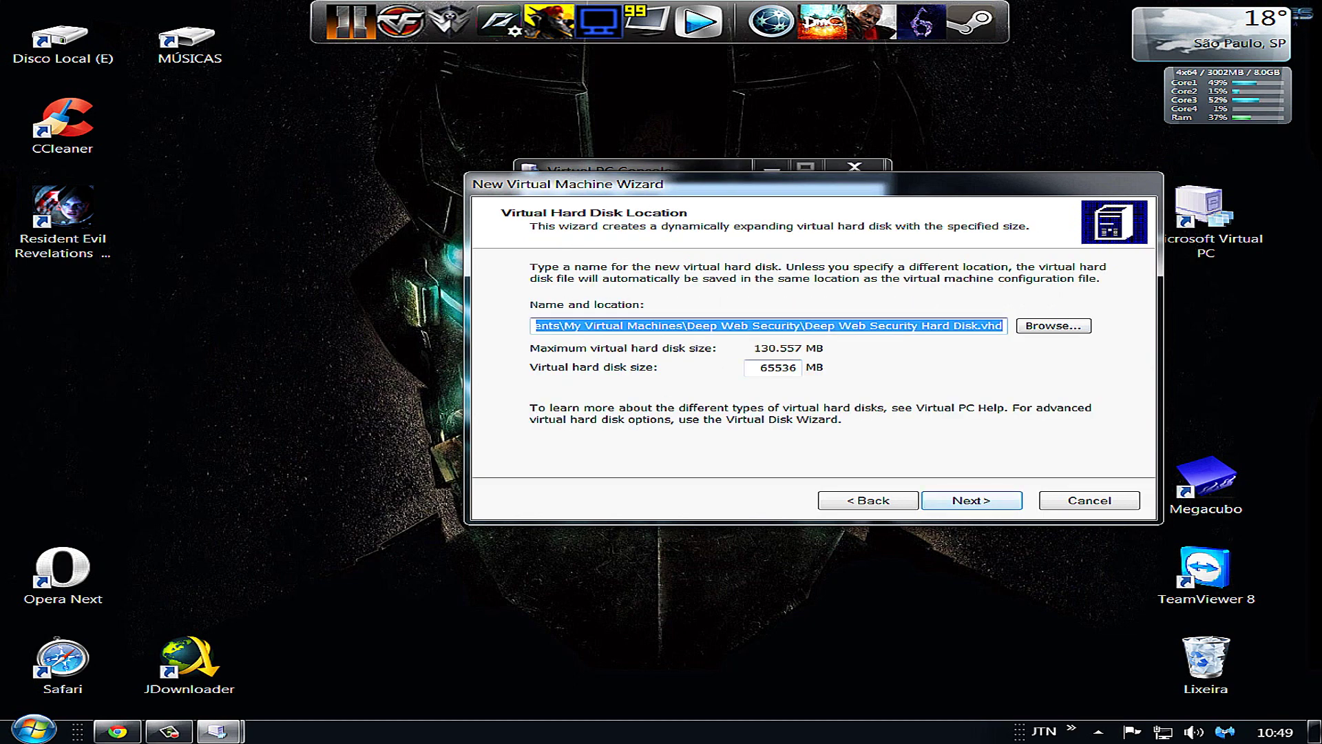
left_click(770, 367)
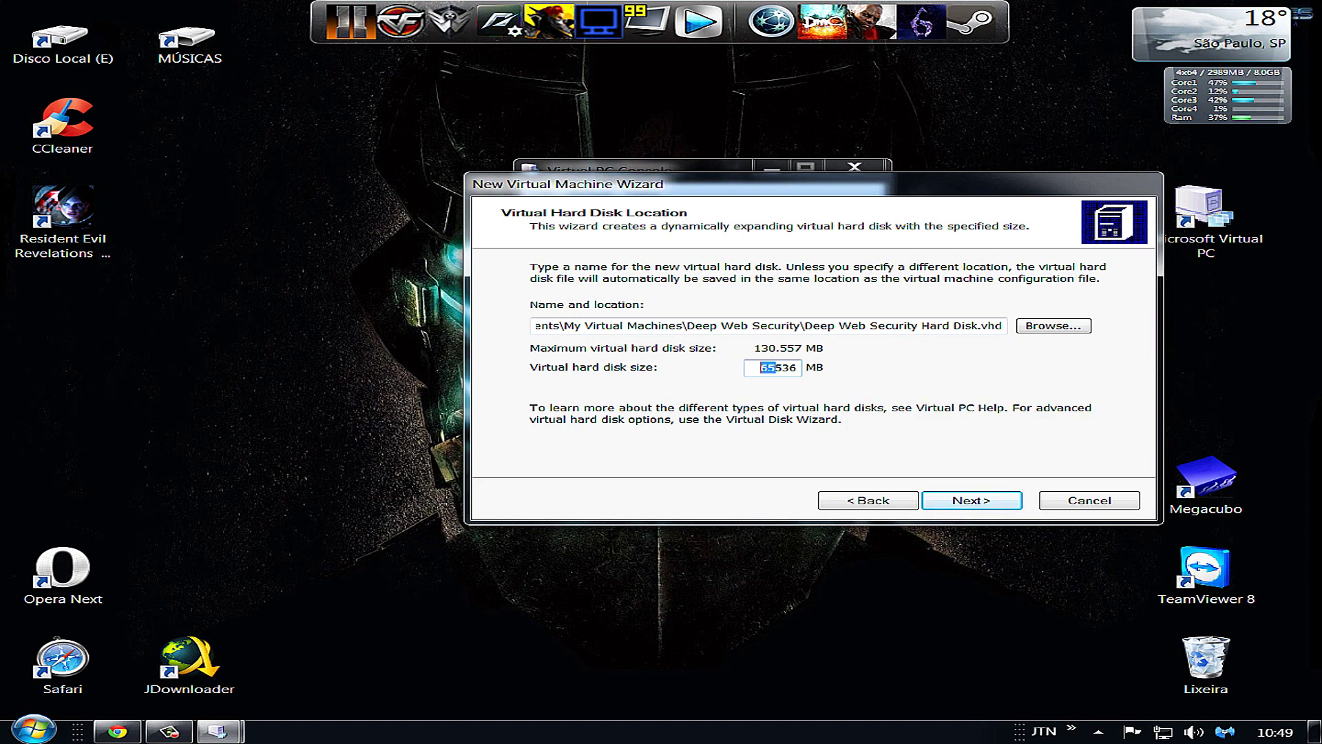
type("20")
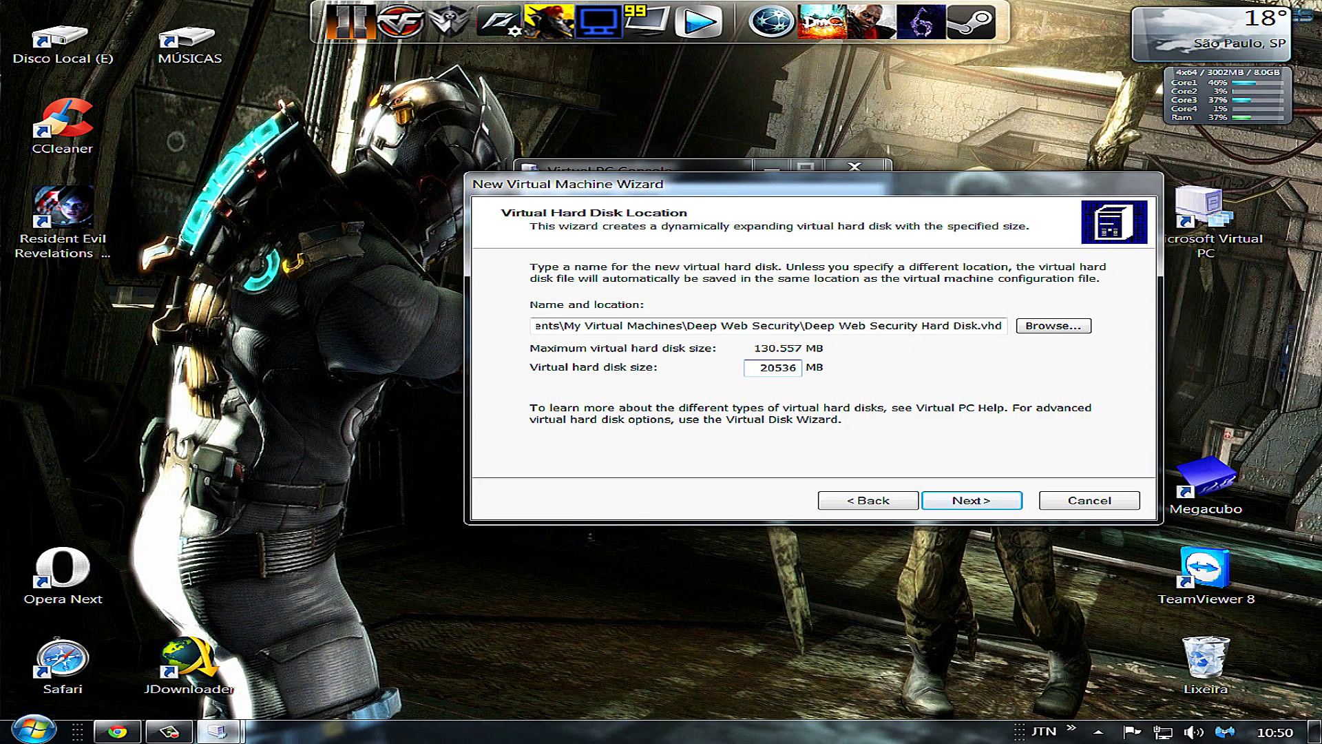
key("Return")
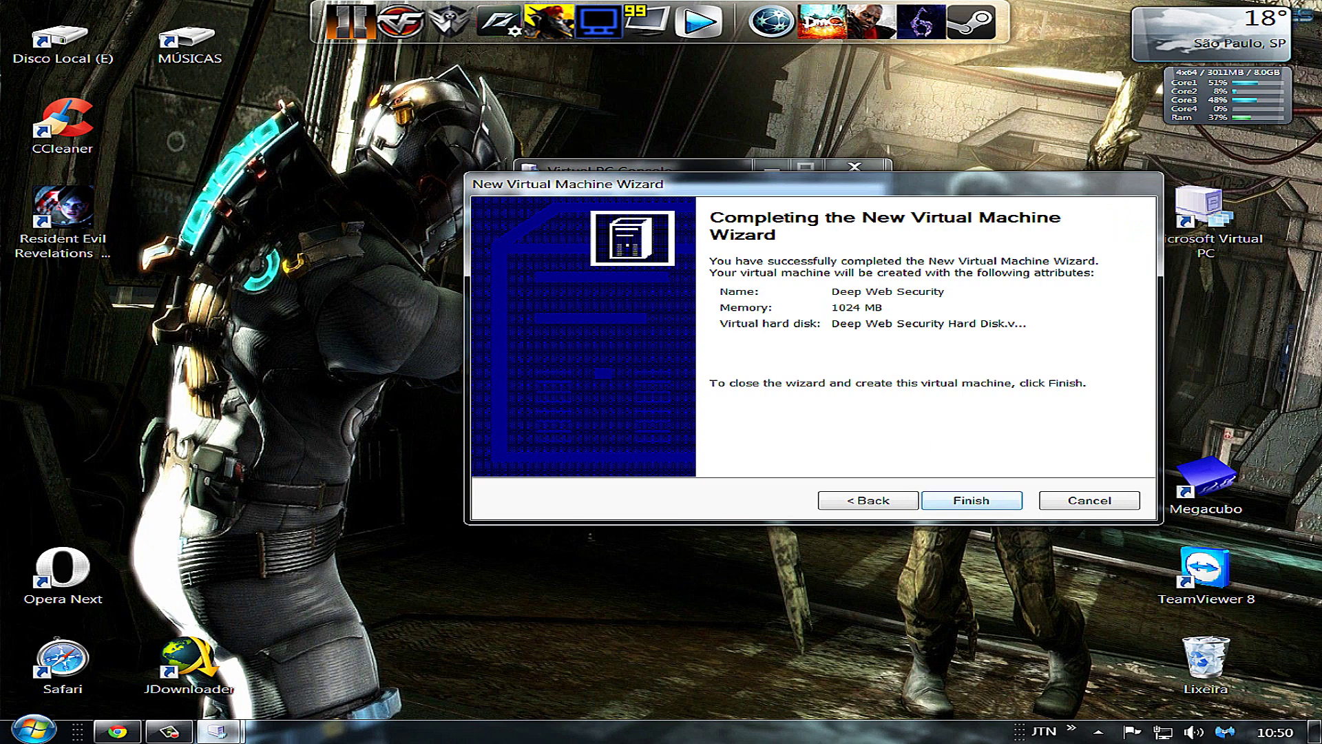
key("Return")
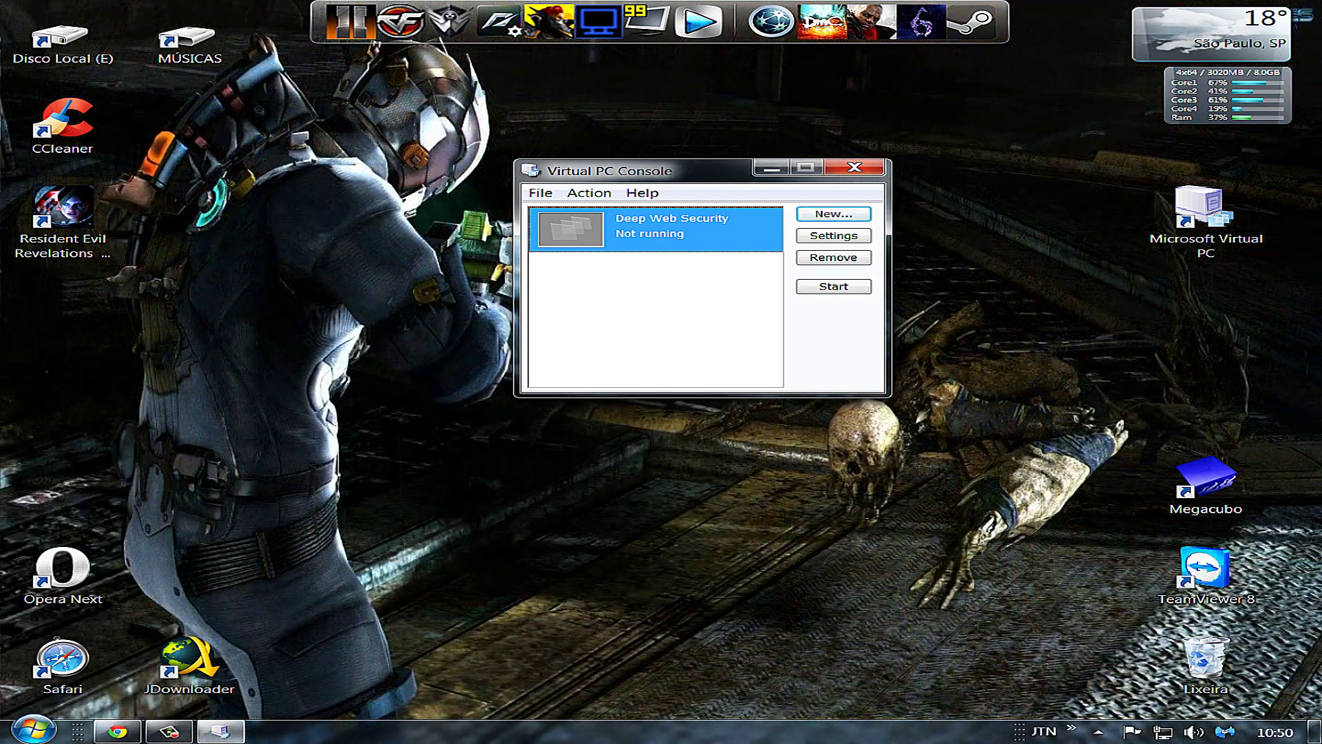
Start the Deep Web Security machine and look through its window's menus
left_click_drag(654, 170, 419, 167)
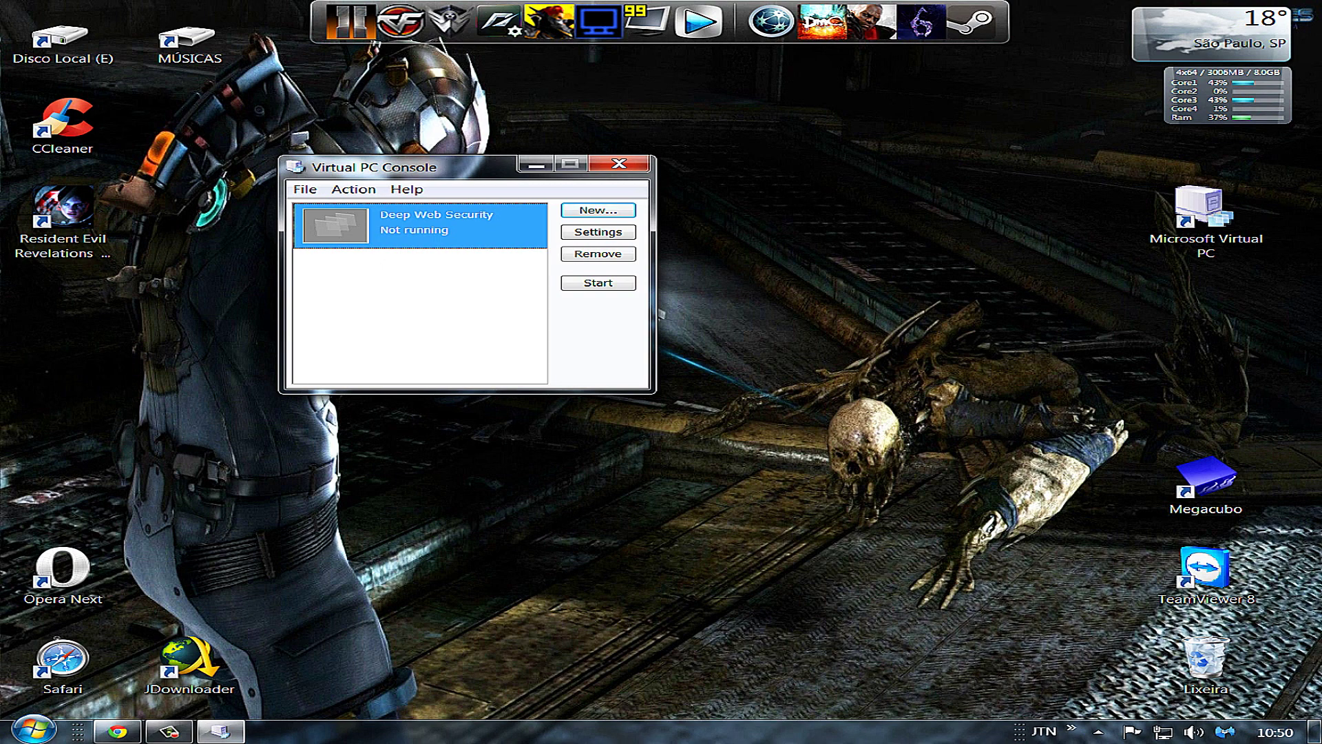
key("Return")
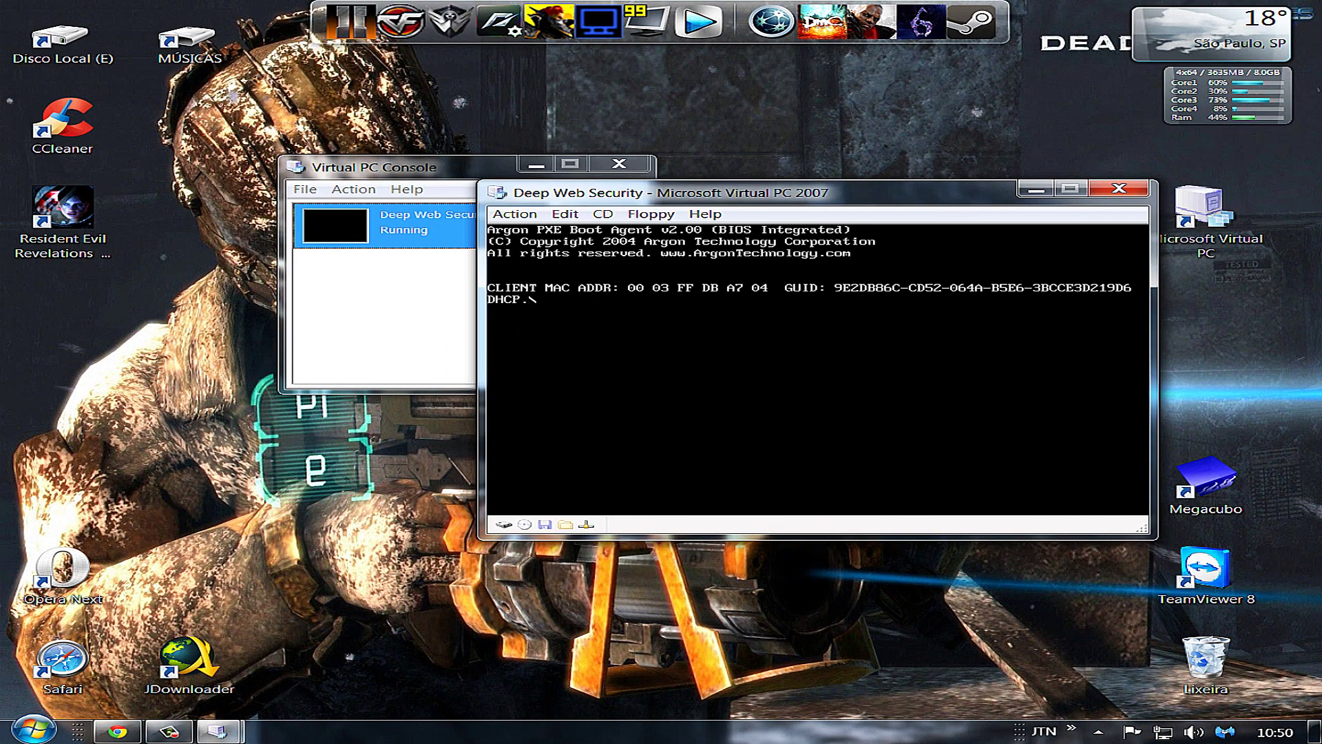
left_click(515, 215)
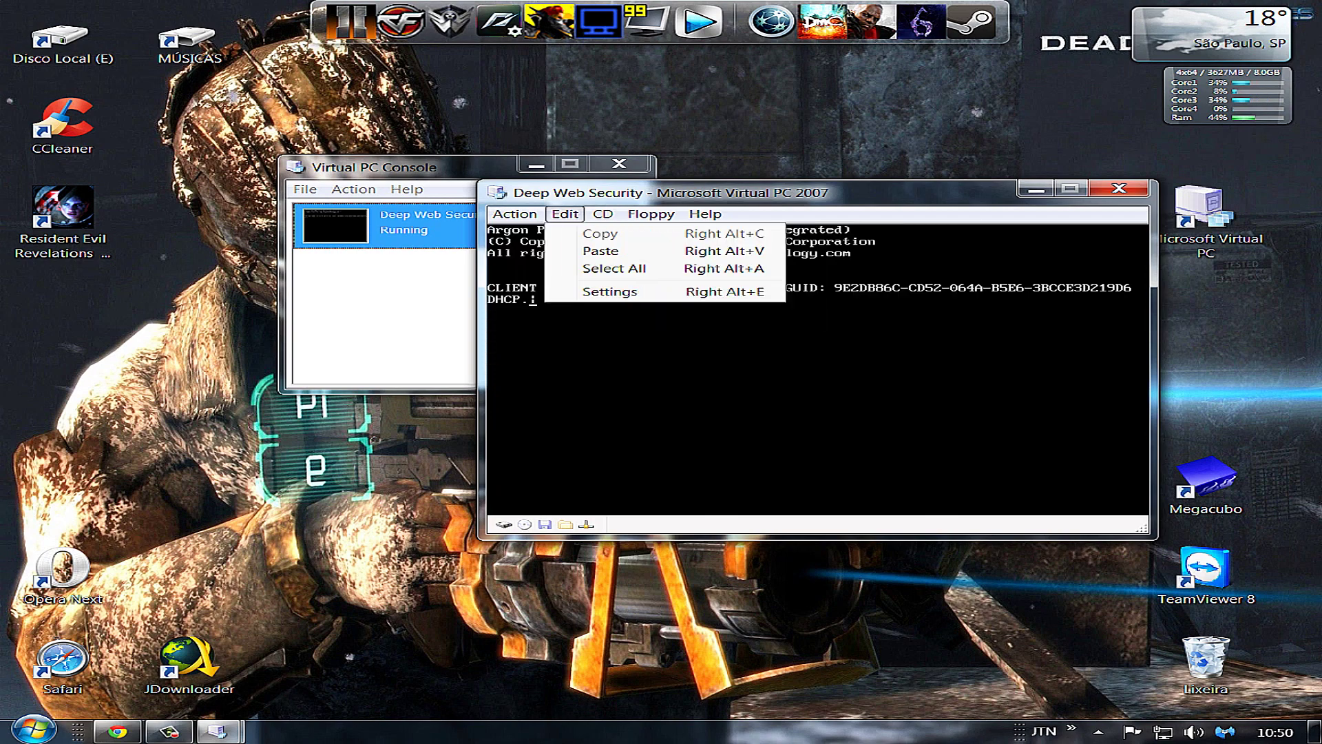
mouse_move(603, 214)
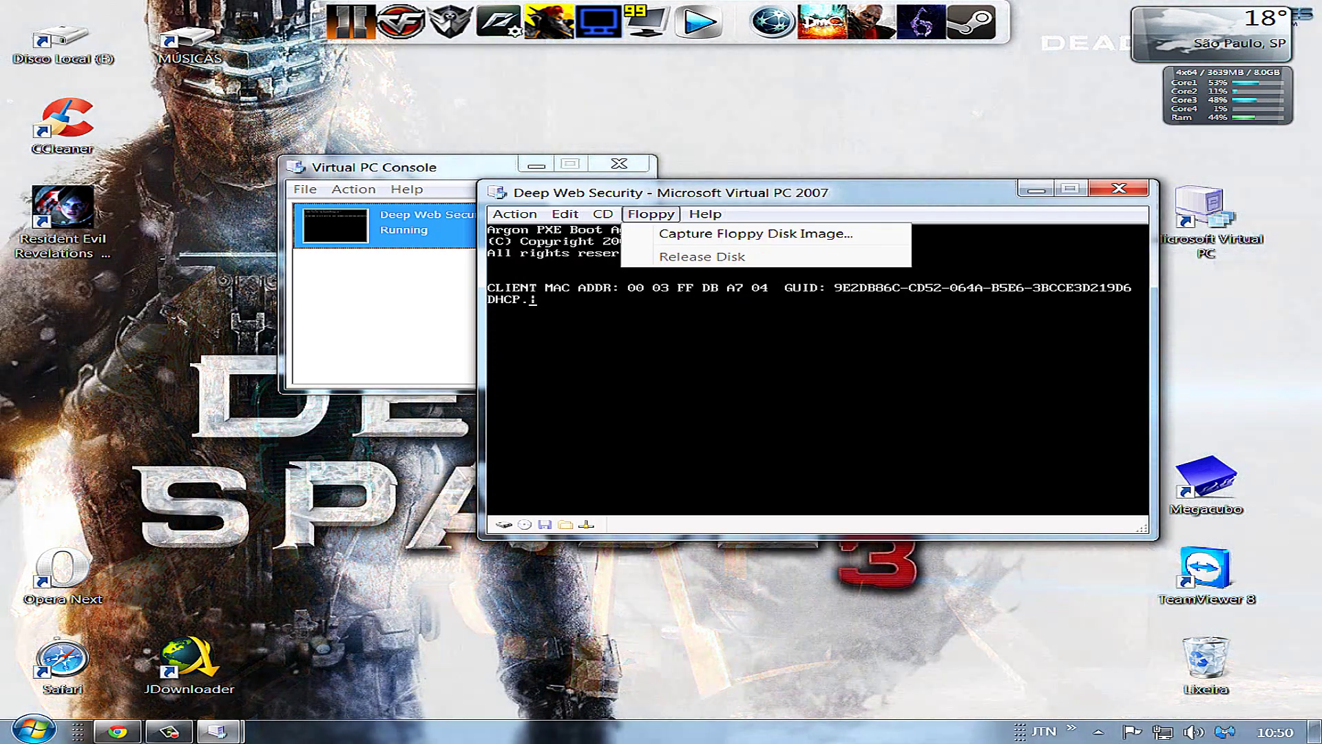
mouse_move(514, 214)
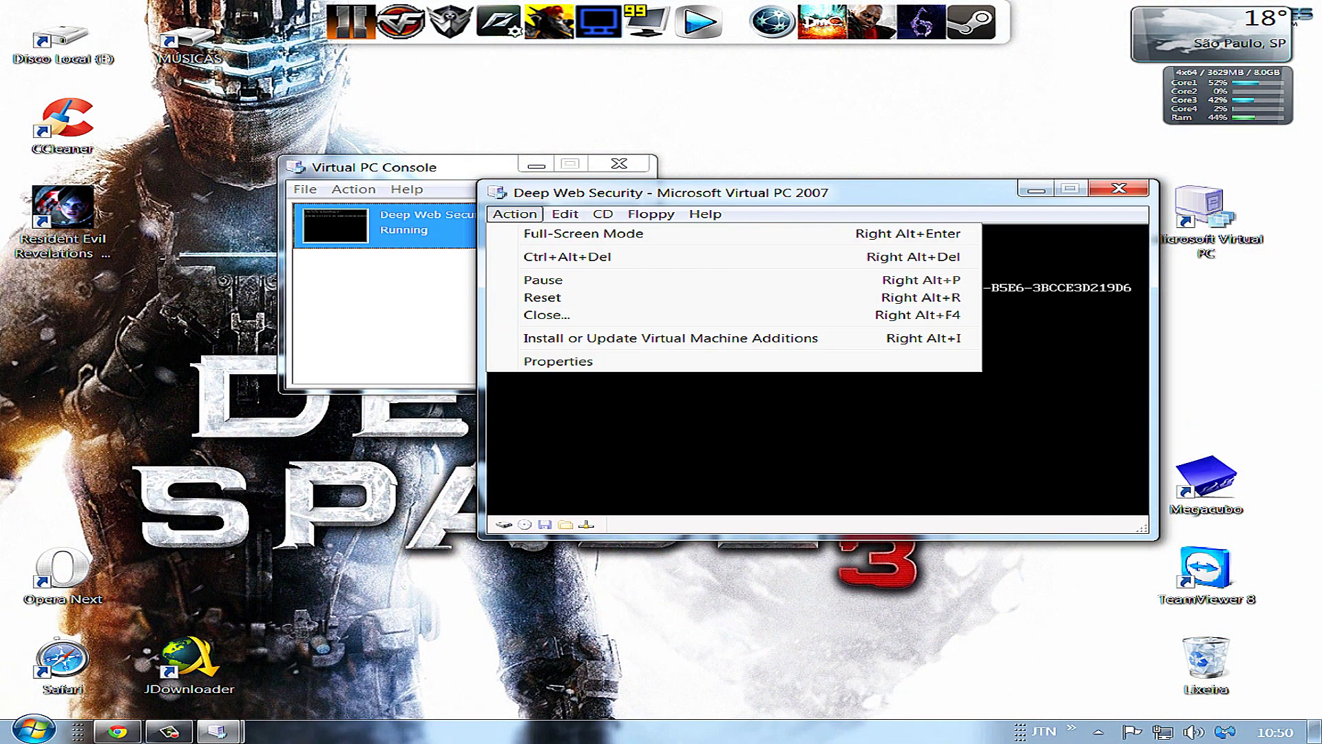
Review the machine's Memory and General properties, then open the Downloads folder
left_click(557, 361)
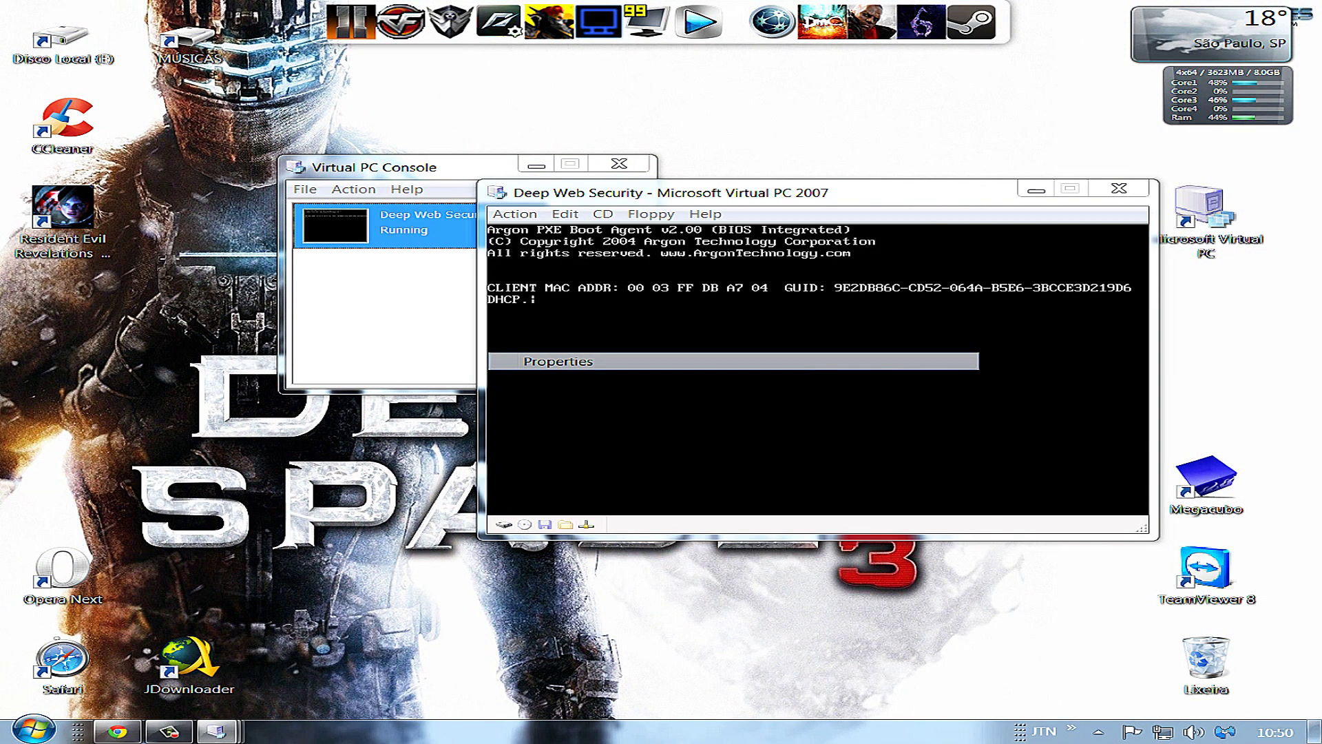
key("ctrl+Tab")
key("ctrl+Tab")
key("ctrl+Tab")
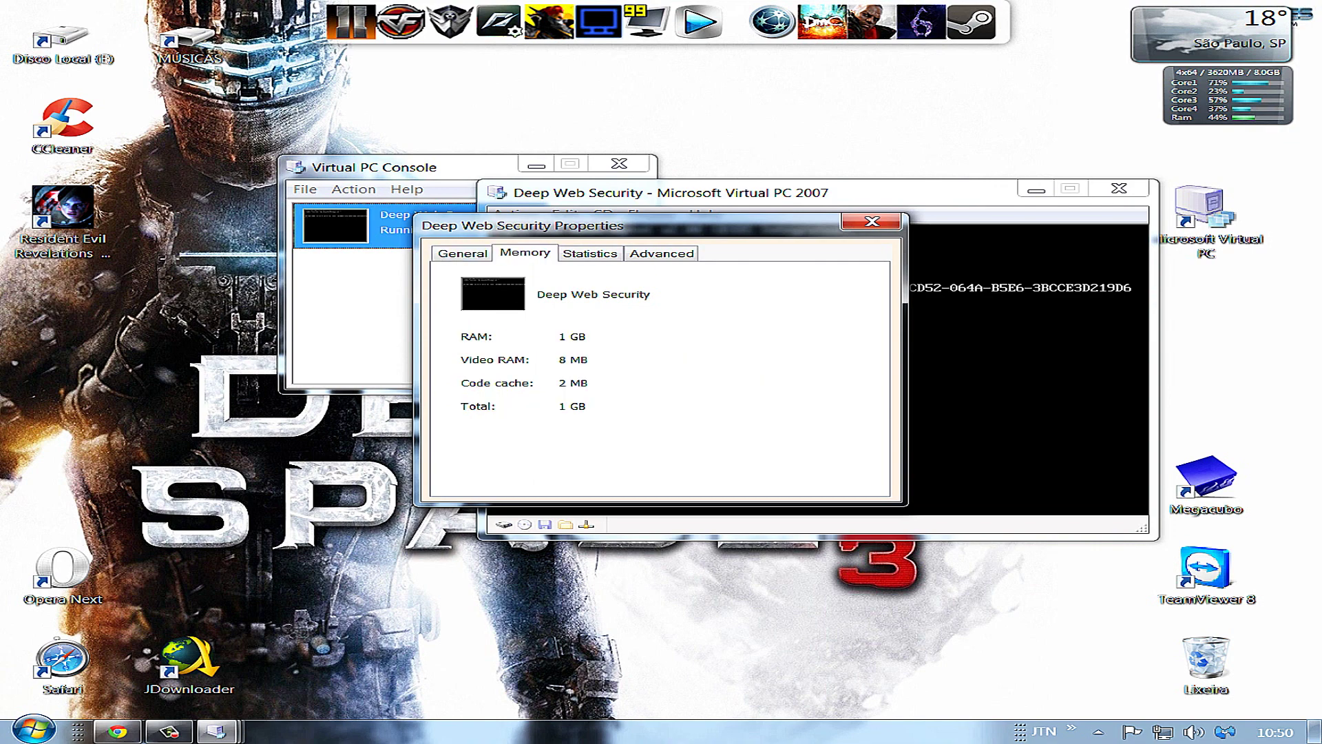
left_click(525, 253)
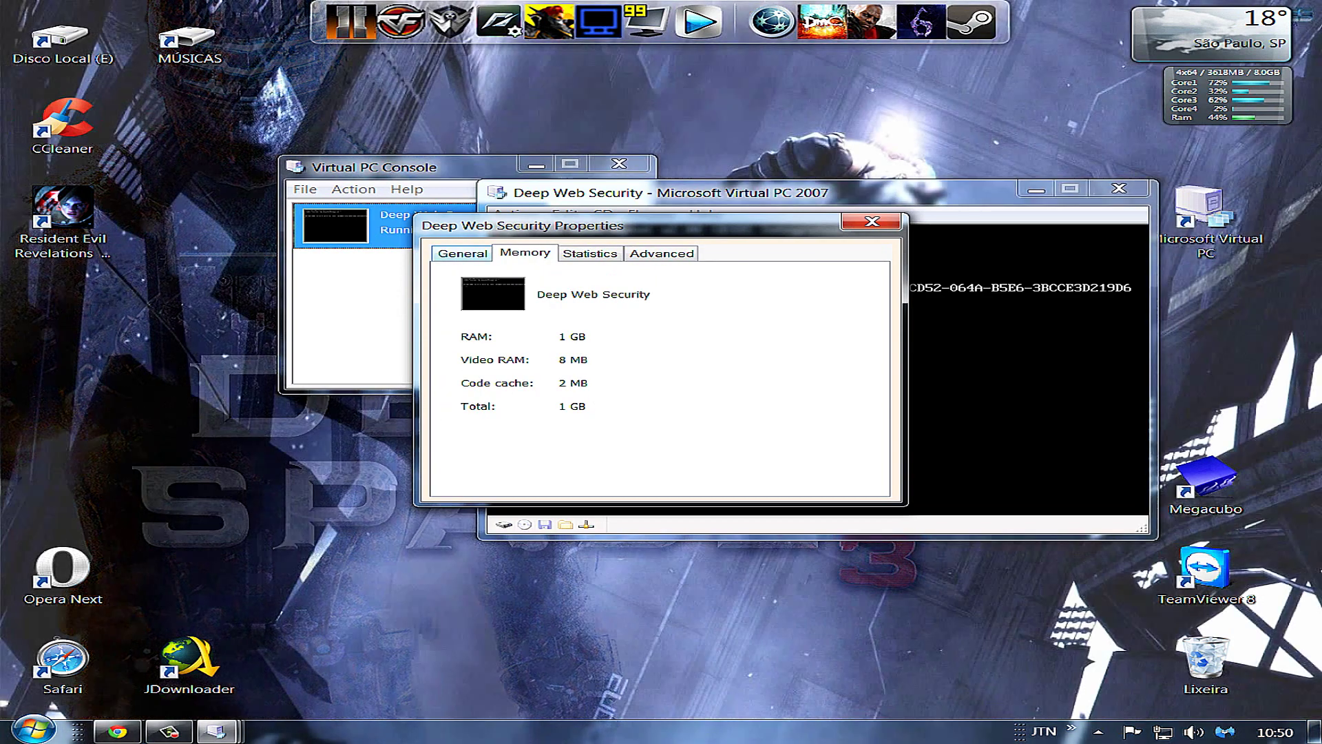
left_click(462, 253)
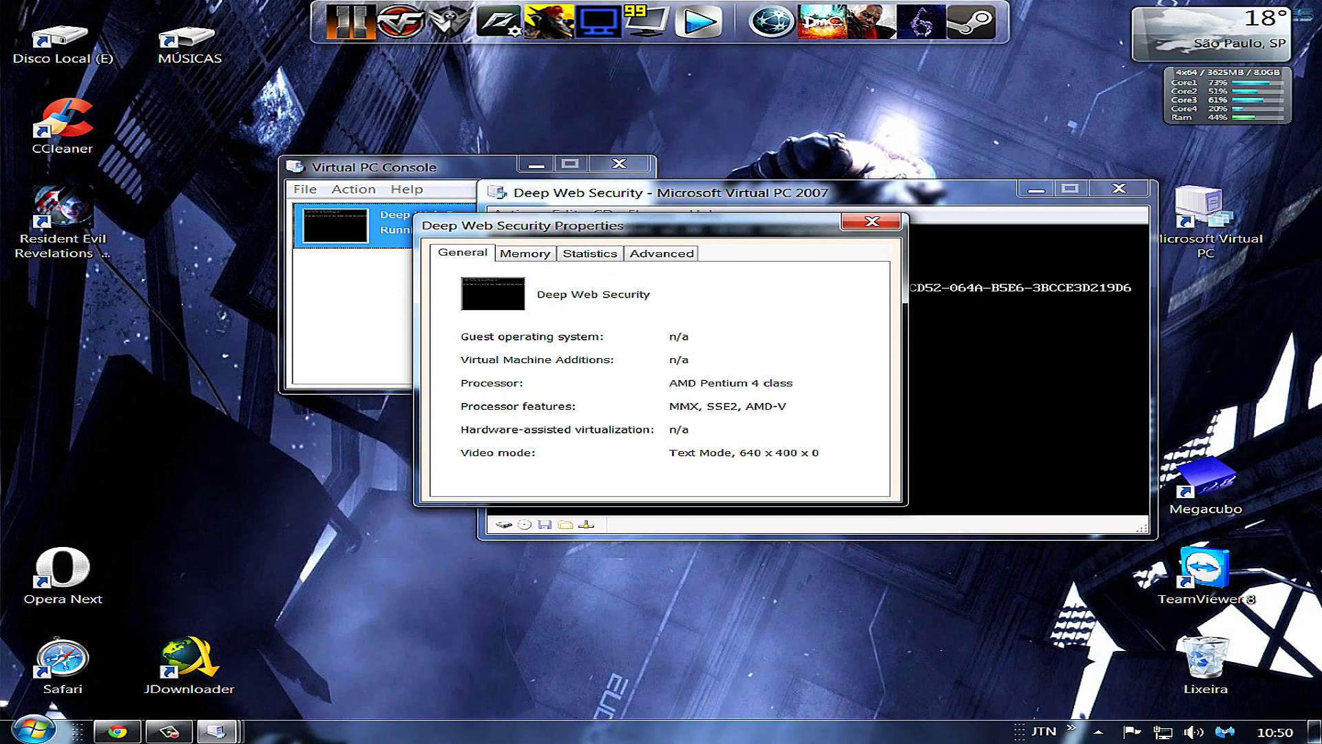
key("ctrl+Tab")
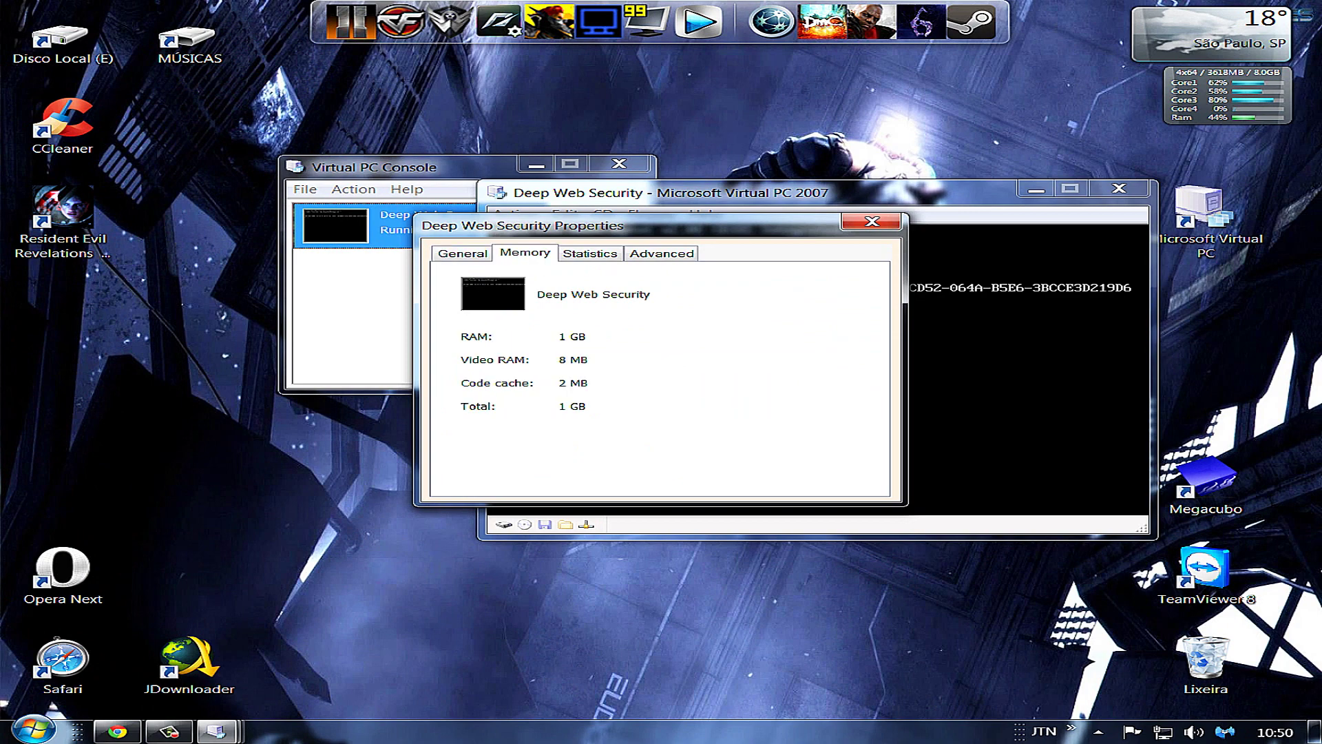
key("ctrl+shift+Tab")
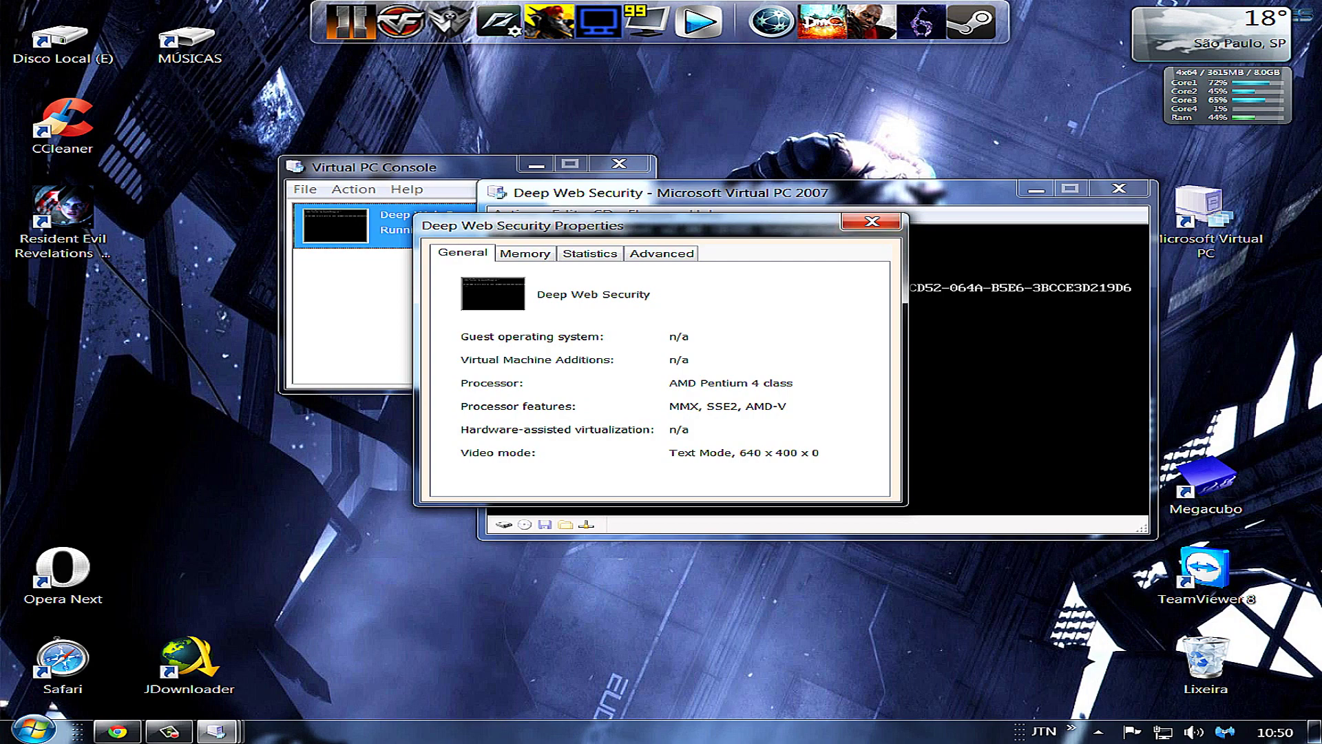
key("Escape")
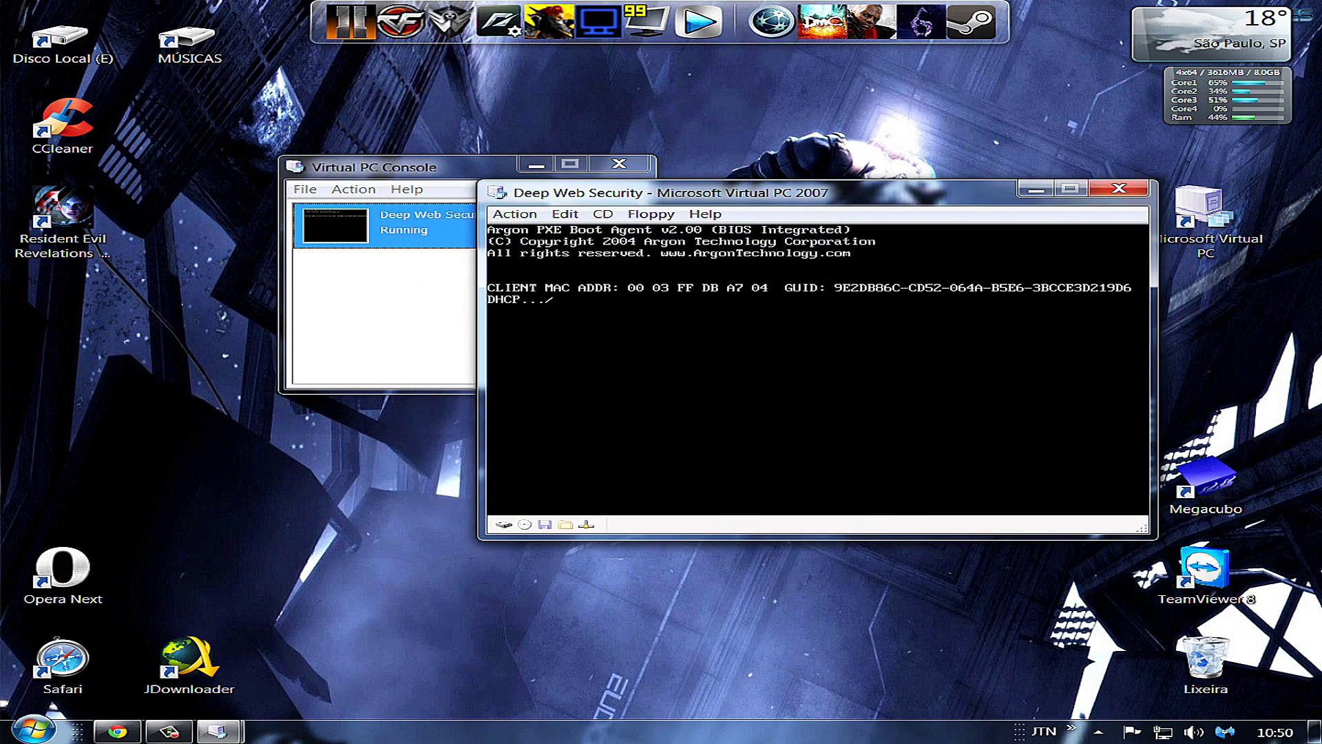
key("super")
key("Return")
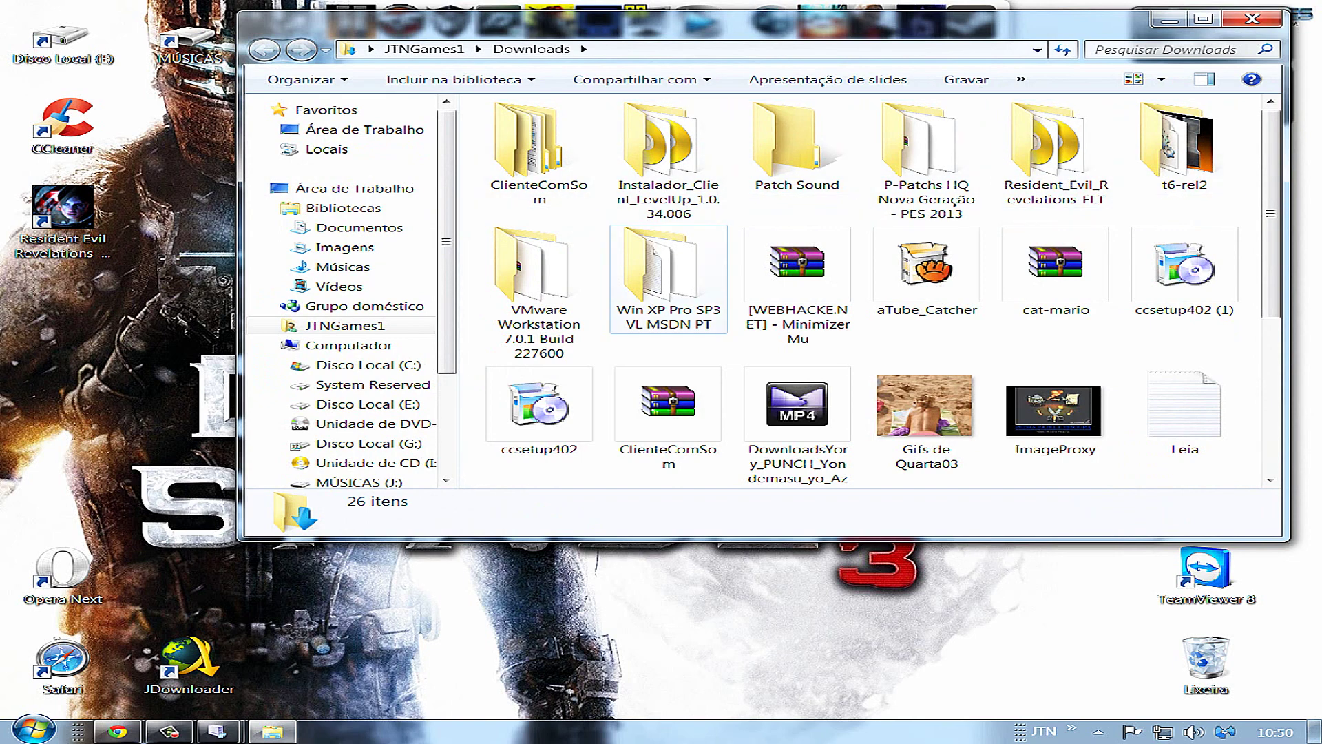
Open the Win XP Pro SP3 VL MSDN PT folder and select the 587 MB Windows XP ISO
double_click(668, 275)
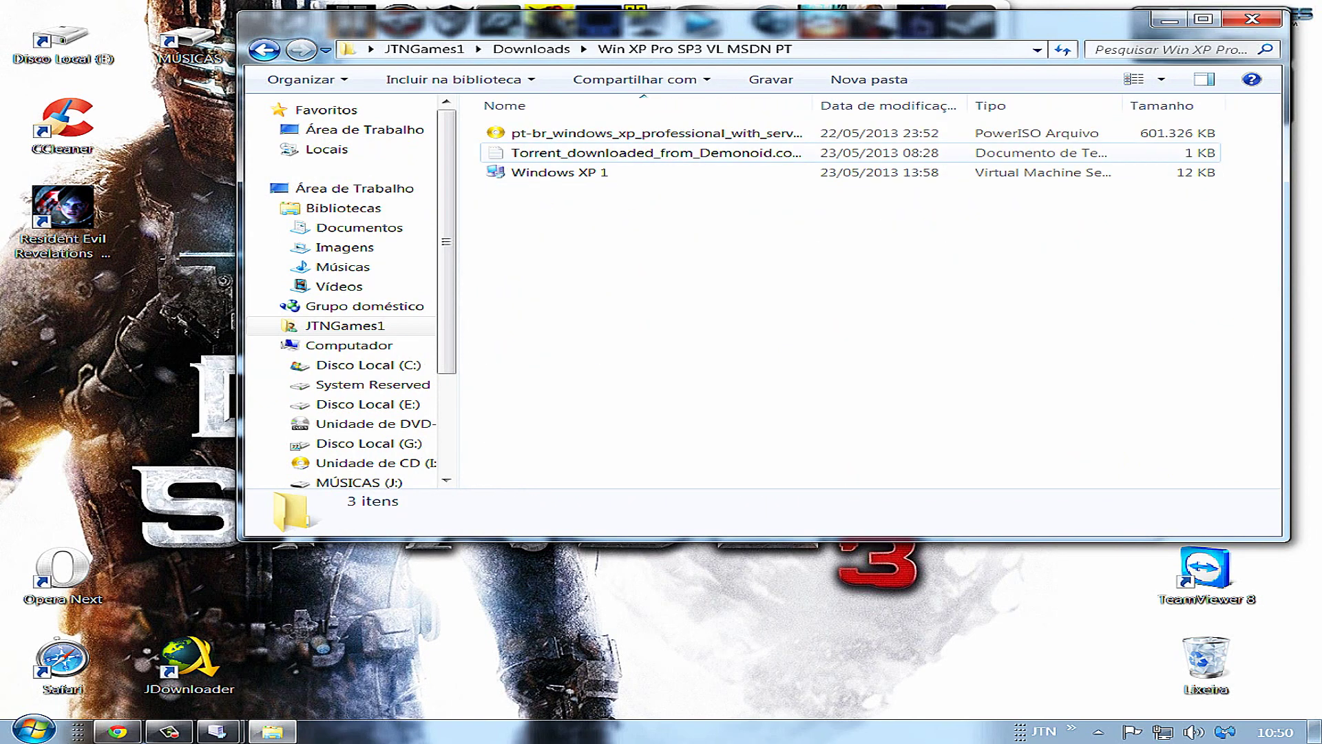
left_click(654, 133)
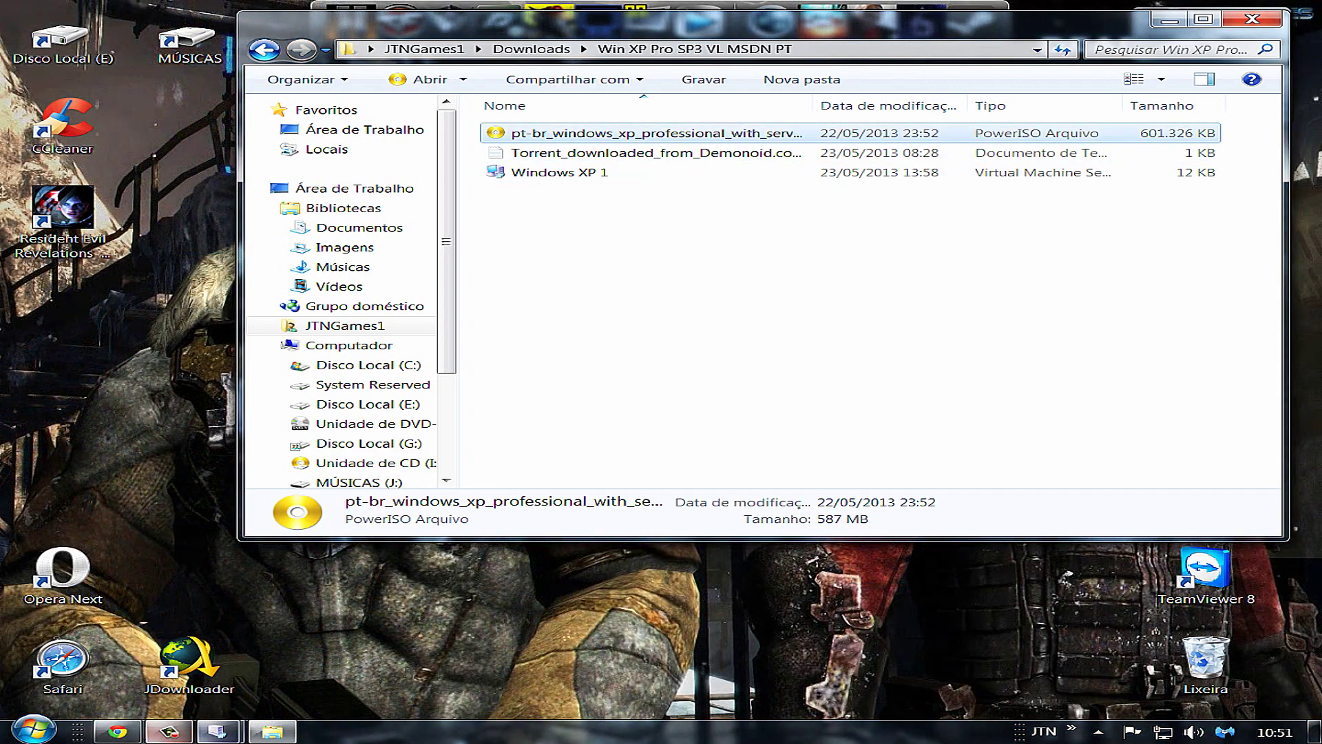
left_click(117, 731)
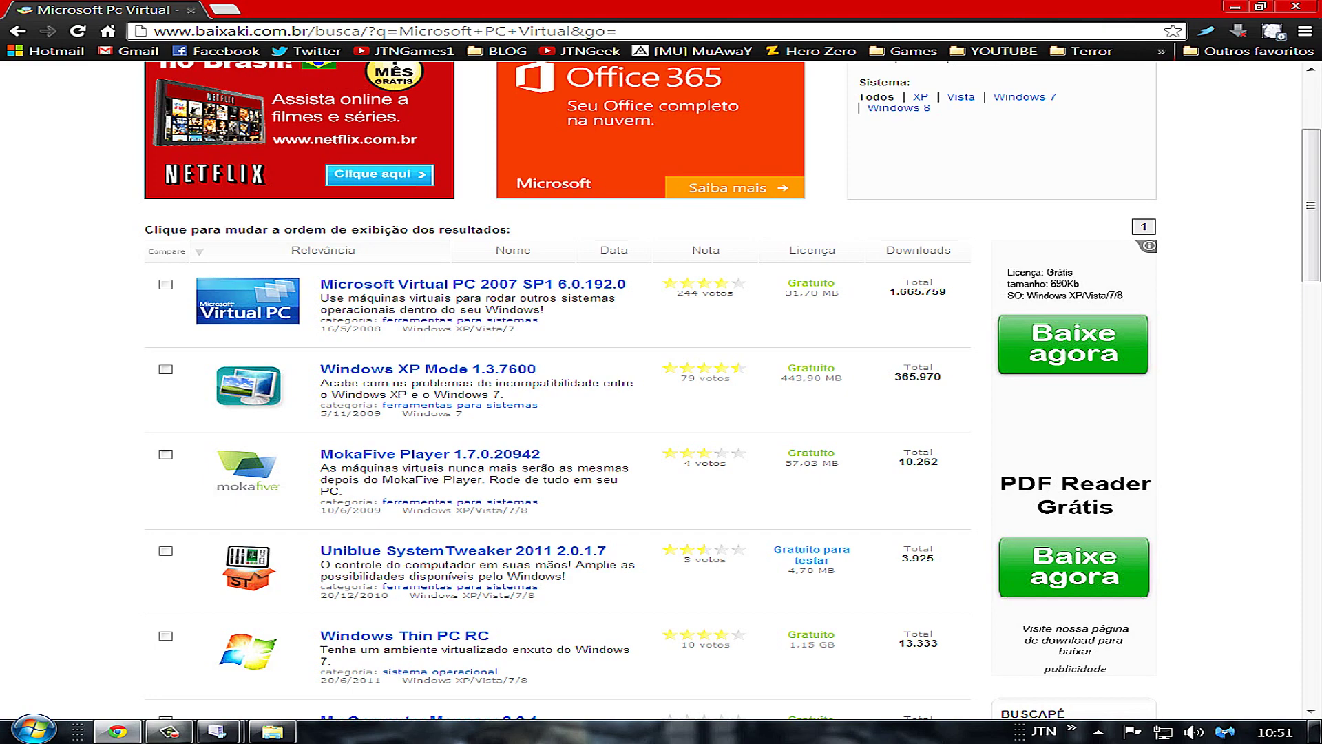
Search Google in Chrome for 'Download Windows XP ISO'
left_click(323, 31)
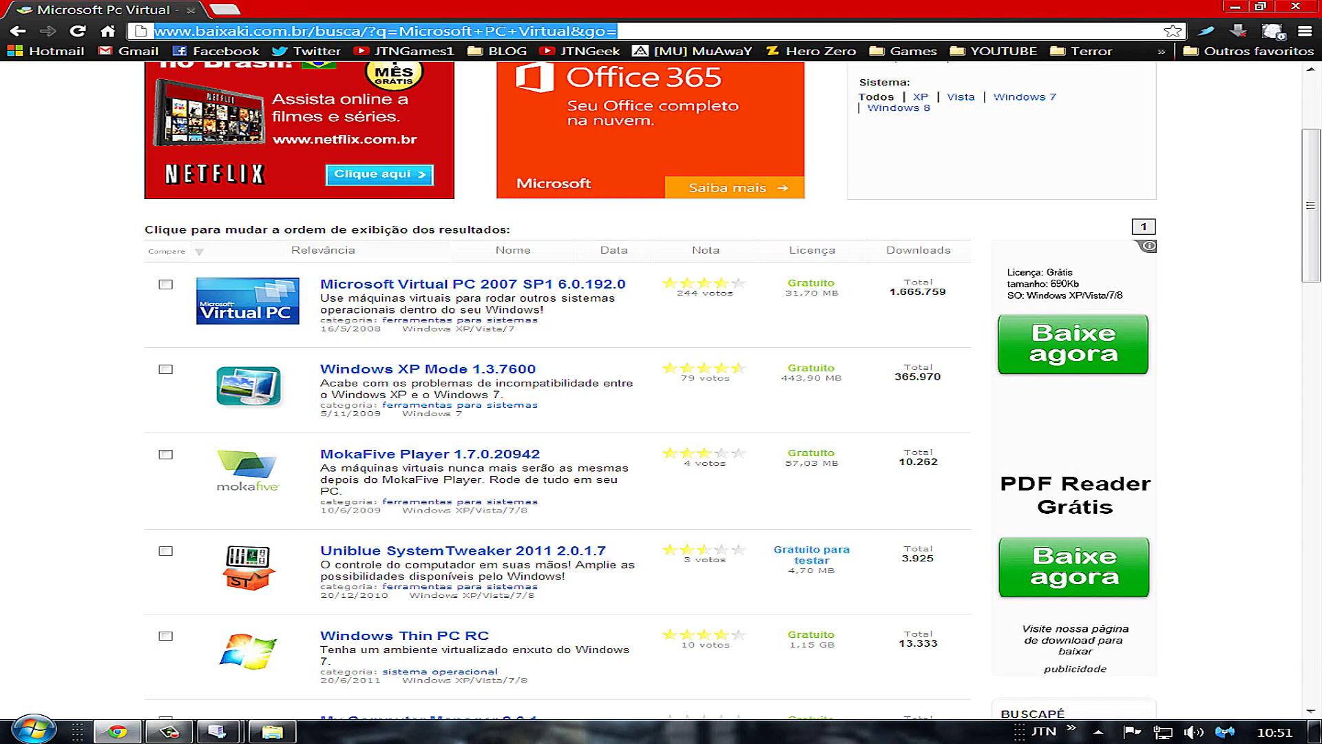
type("Download Wino")
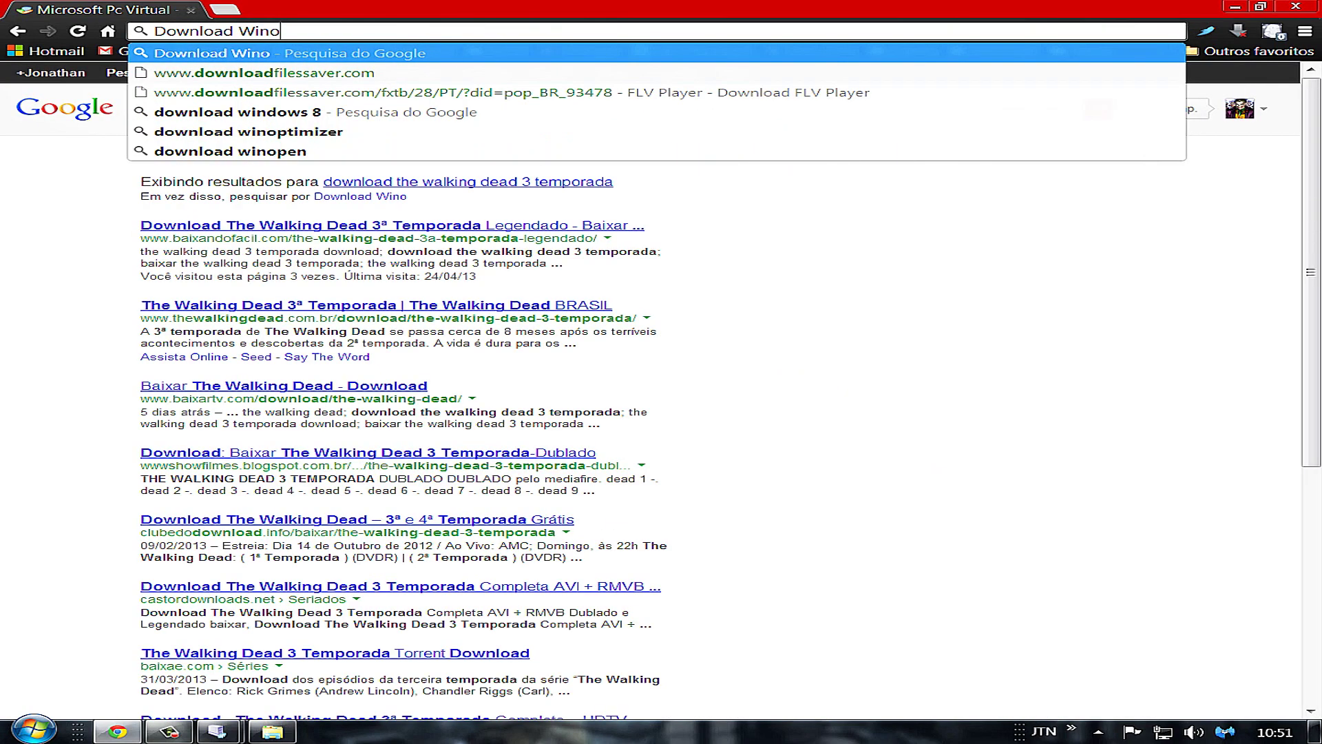
key("BackSpace")
type("dows XP IS")
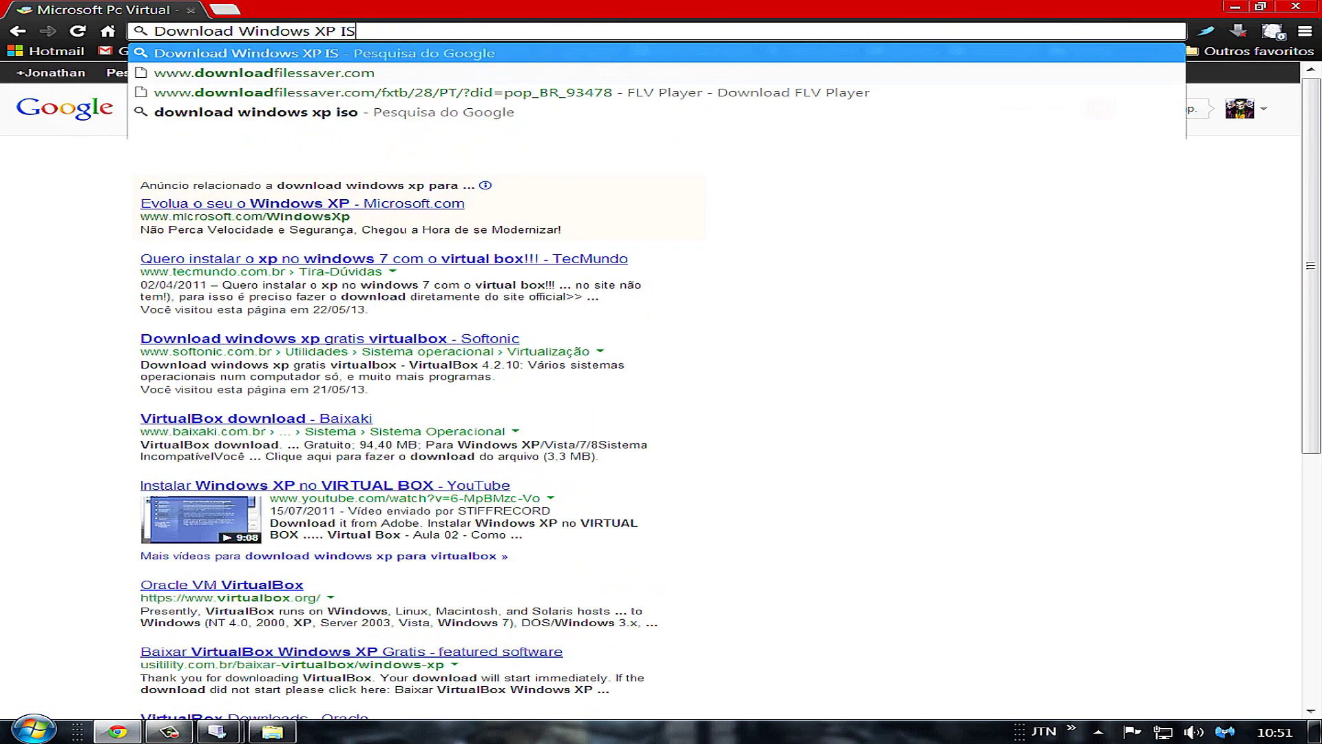
type("O")
key("Return")
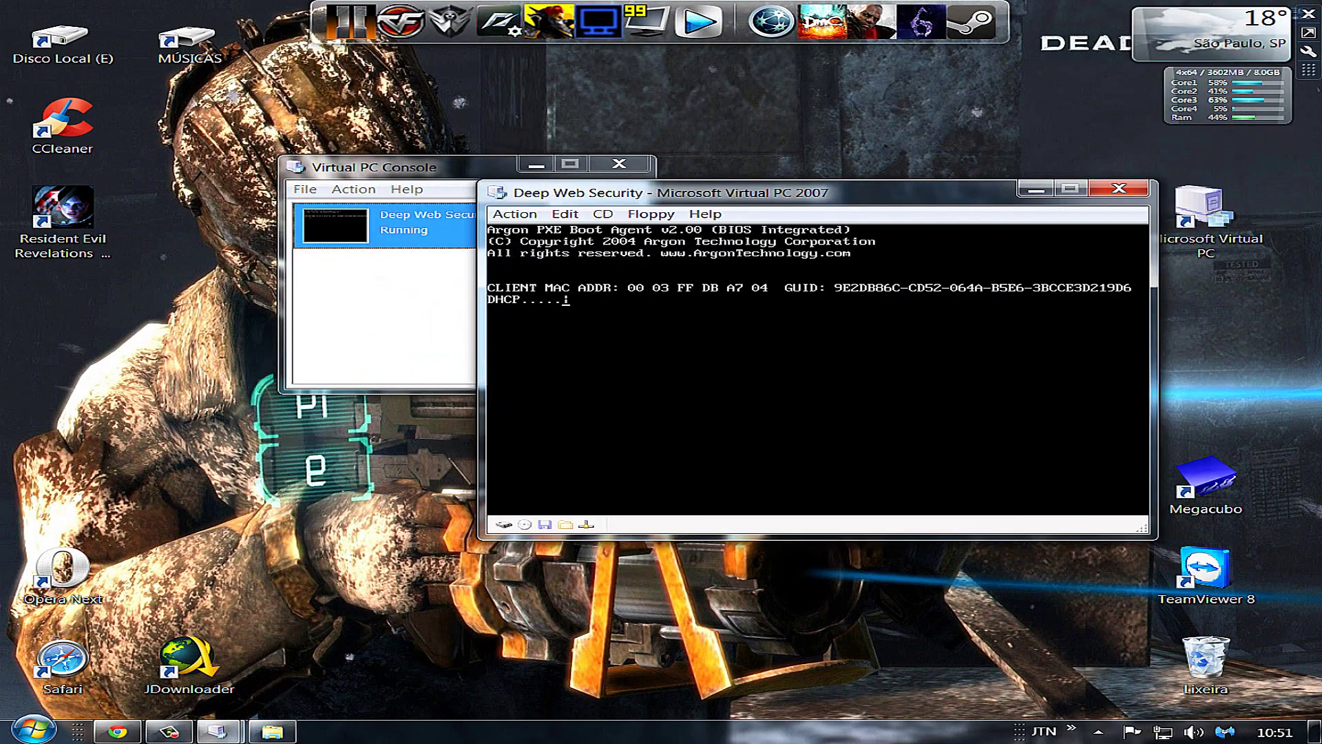
Choose to capture an ISO image as the Deep Web Security machine's virtual CD
left_click(565, 214)
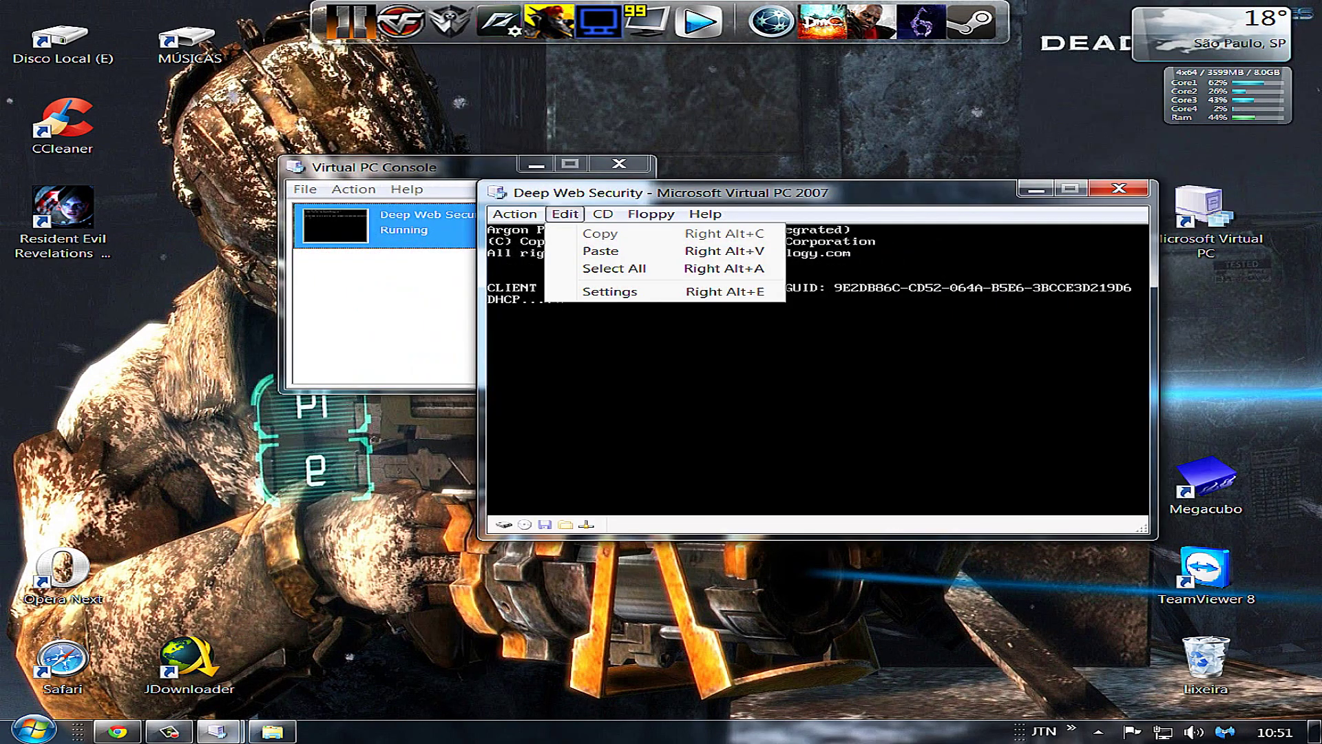
mouse_move(604, 214)
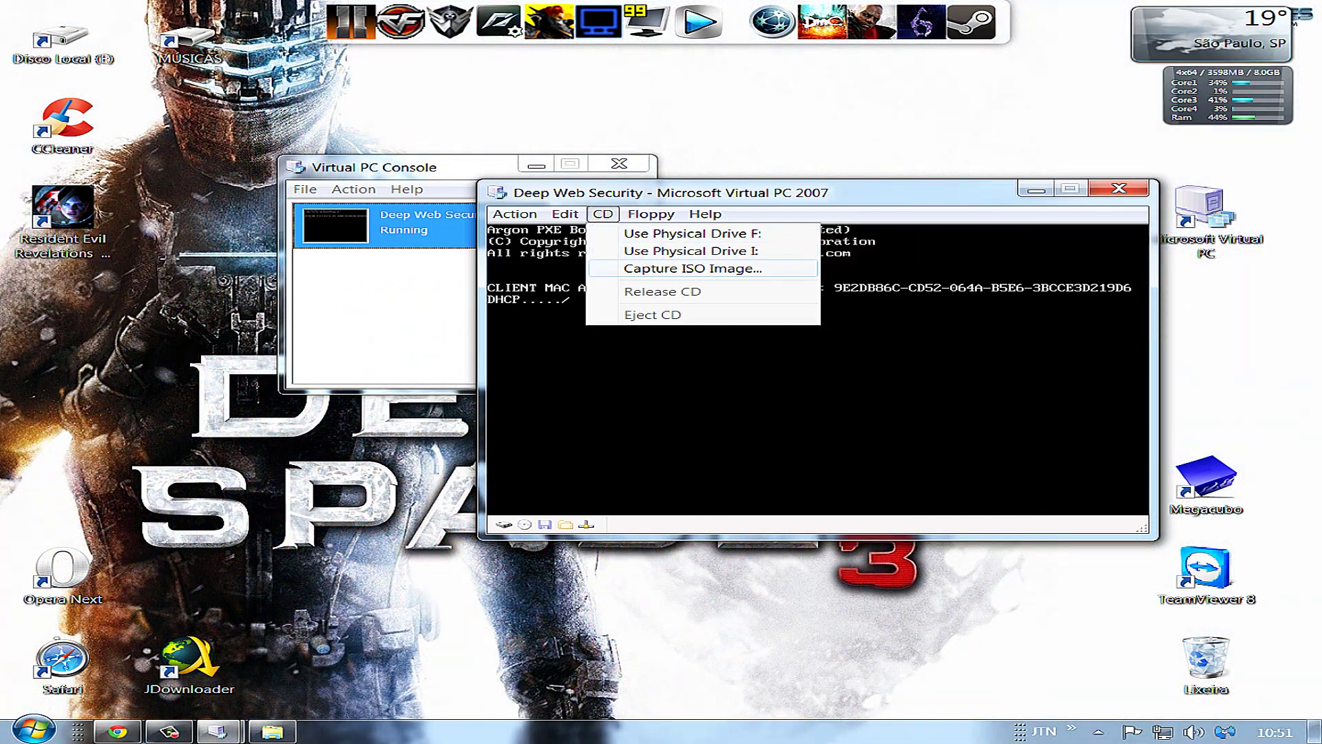
left_click(693, 269)
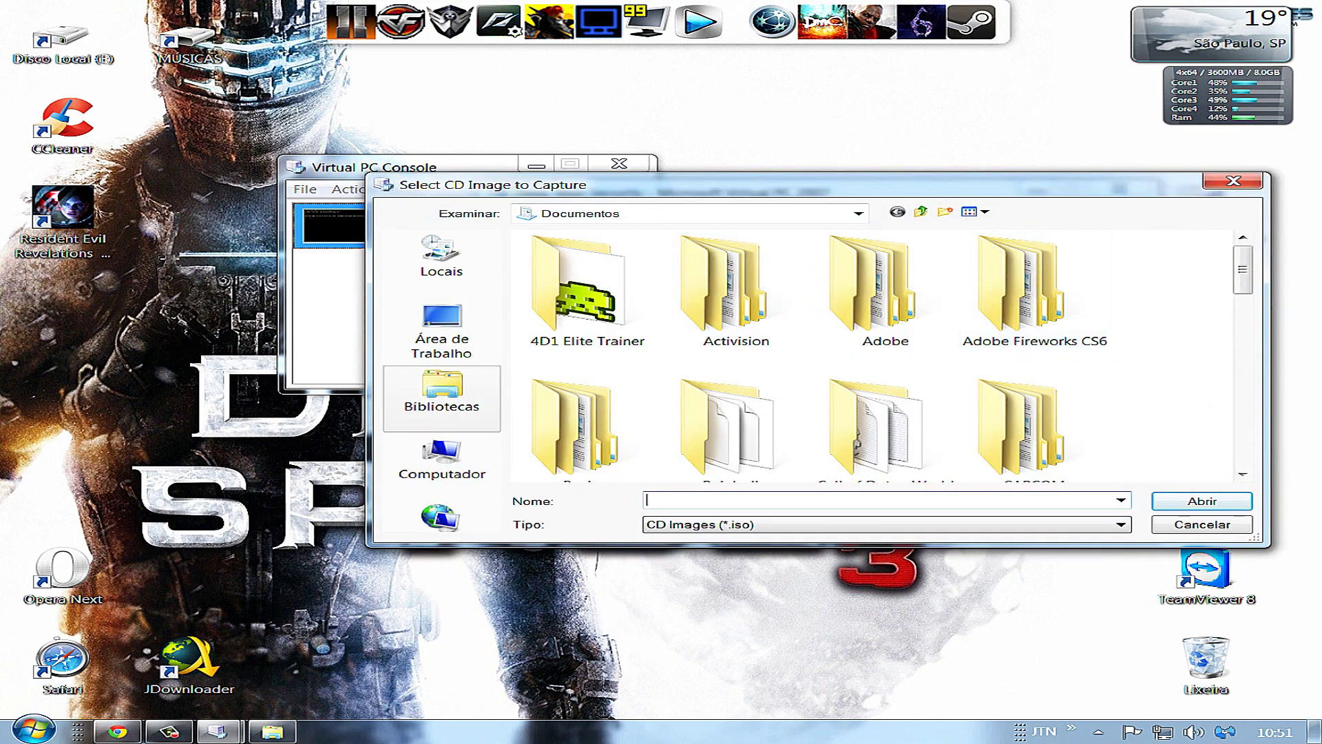
Browse to Downloads > Win XP Pro SP3 VL MSDN PT and load the Windows XP ISO
left_click(442, 393)
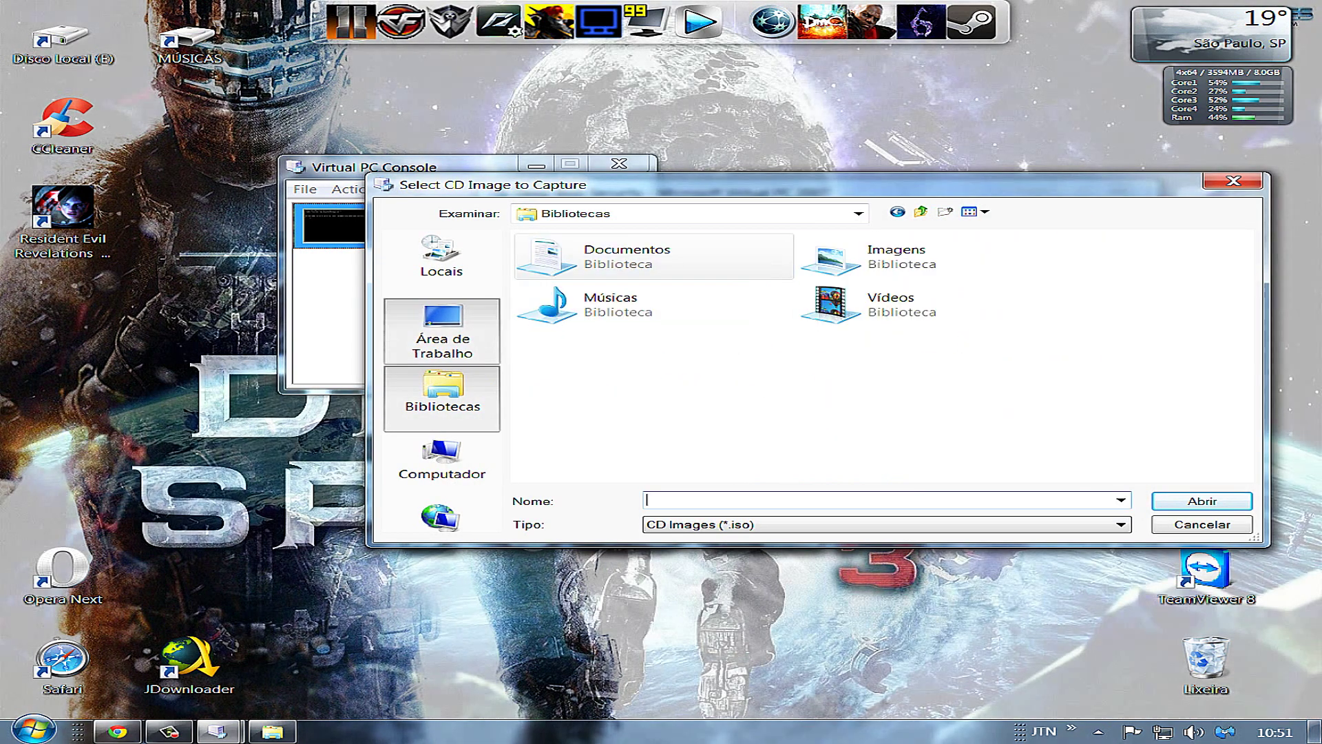
left_click(441, 331)
left_click(441, 465)
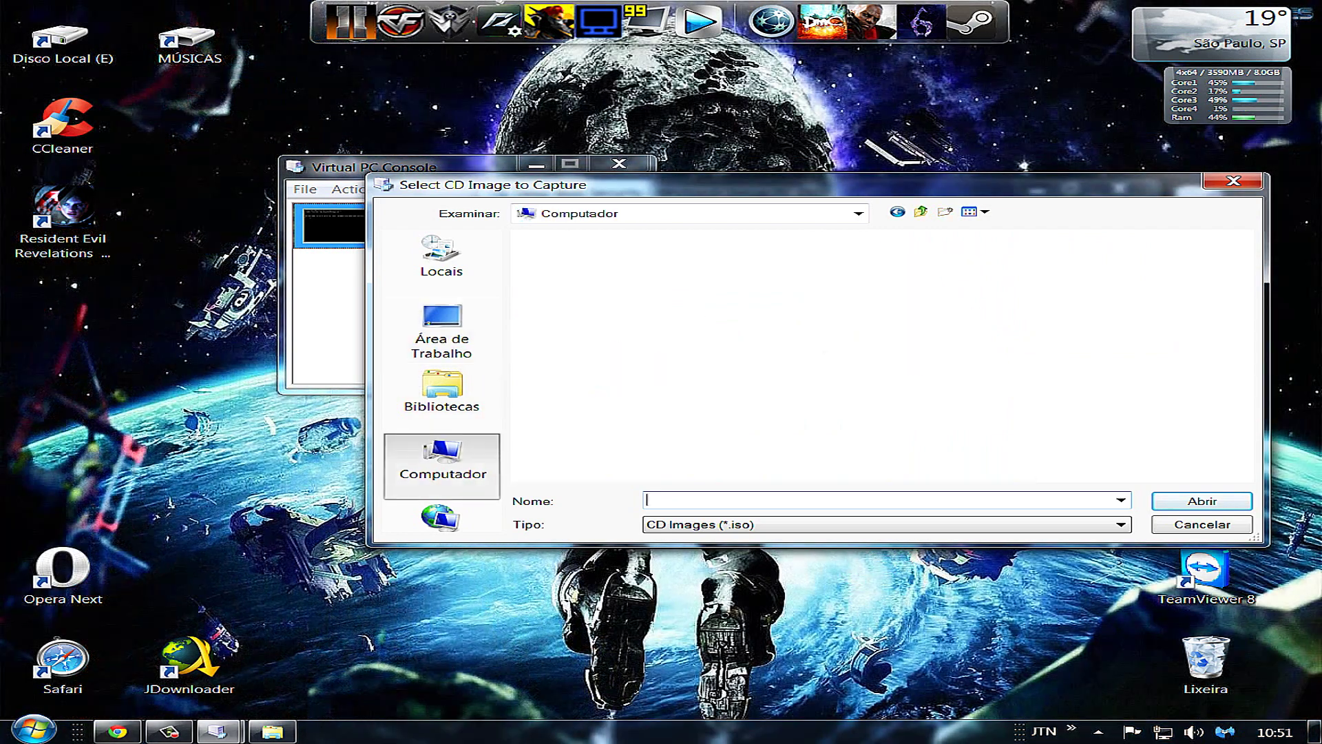
left_click(441, 330)
left_click(442, 465)
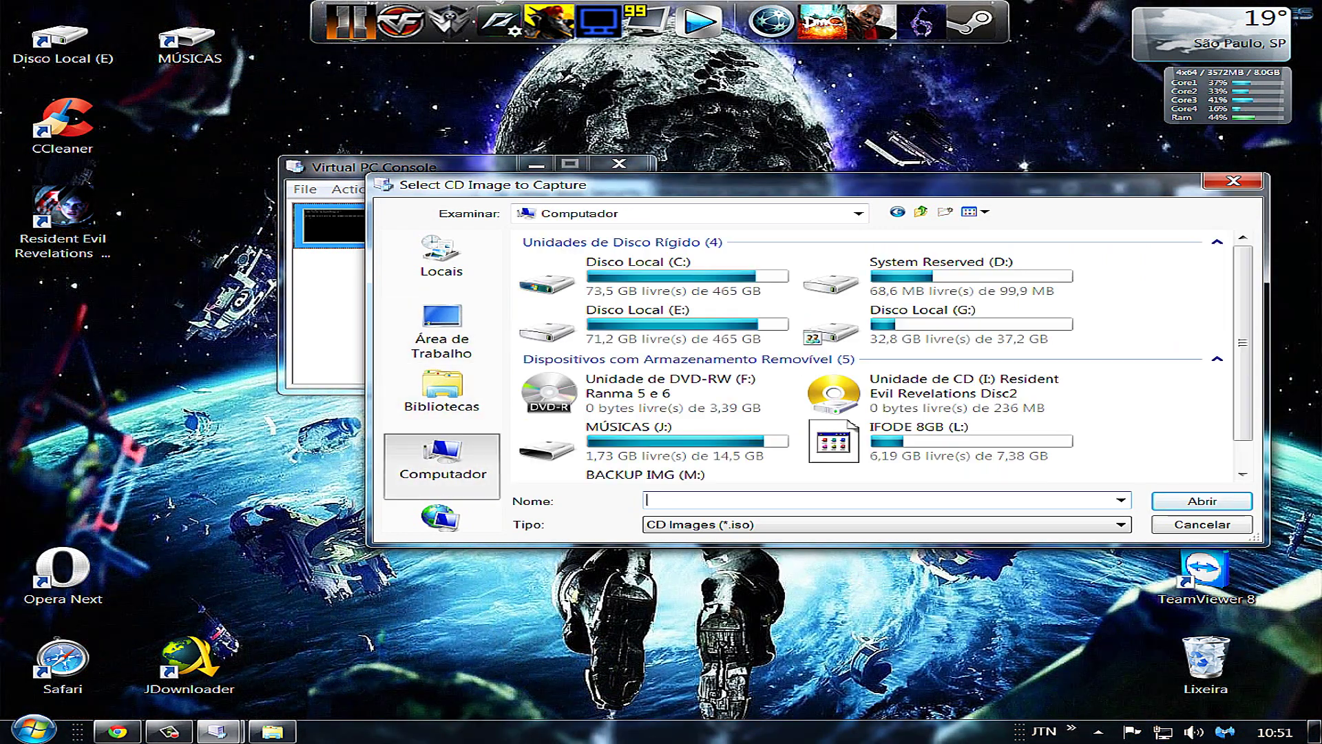
left_click(442, 260)
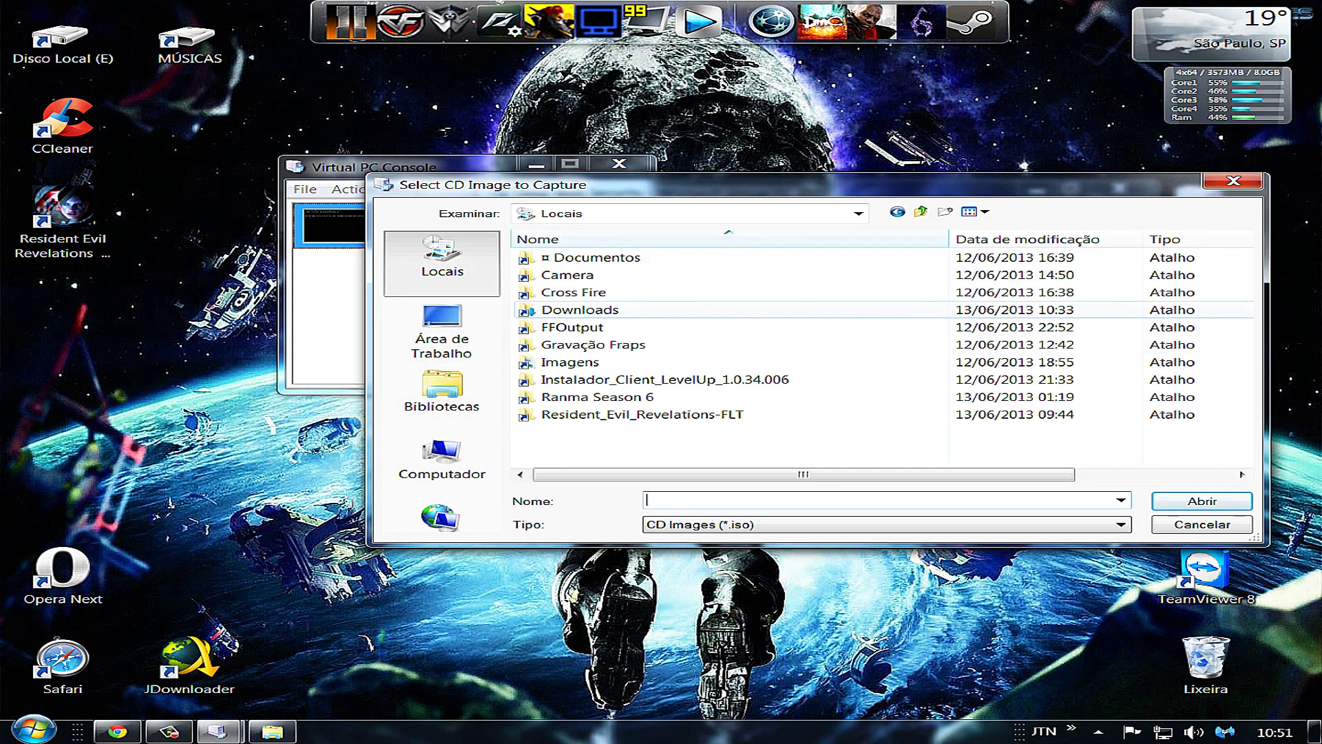
double_click(580, 309)
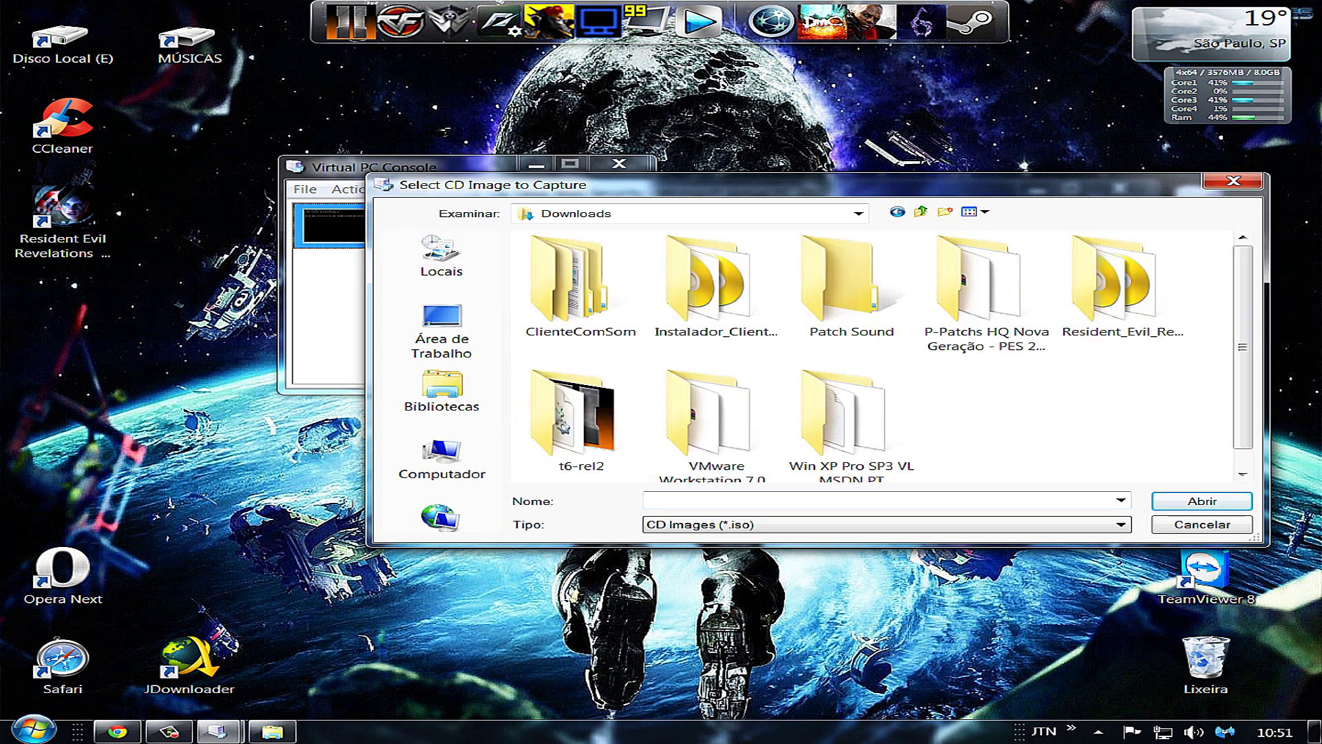
double_click(844, 413)
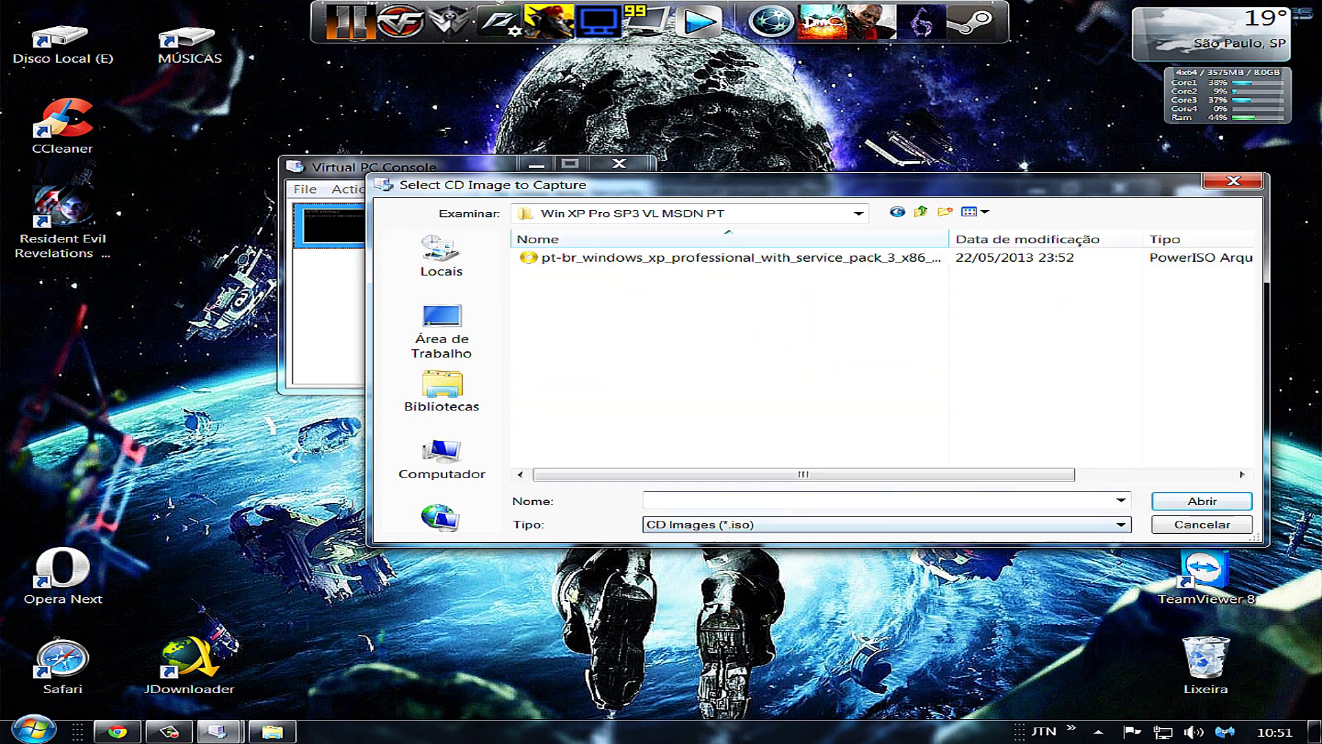
double_click(689, 257)
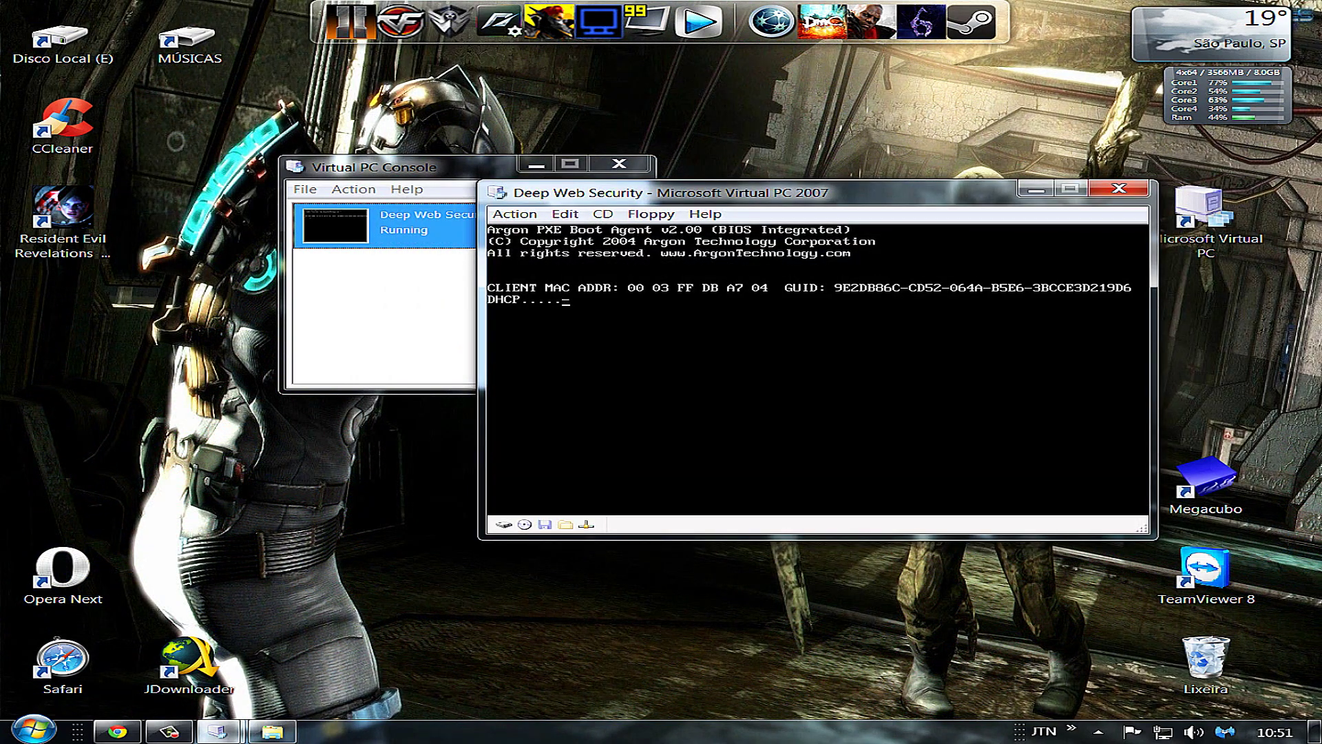
Look through the machine's CD and floppy menu, briefly switching to the Virtual PC Console
key("alt+c")
key("Right")
key("Escape")
key("Escape")
key("alt+Tab")
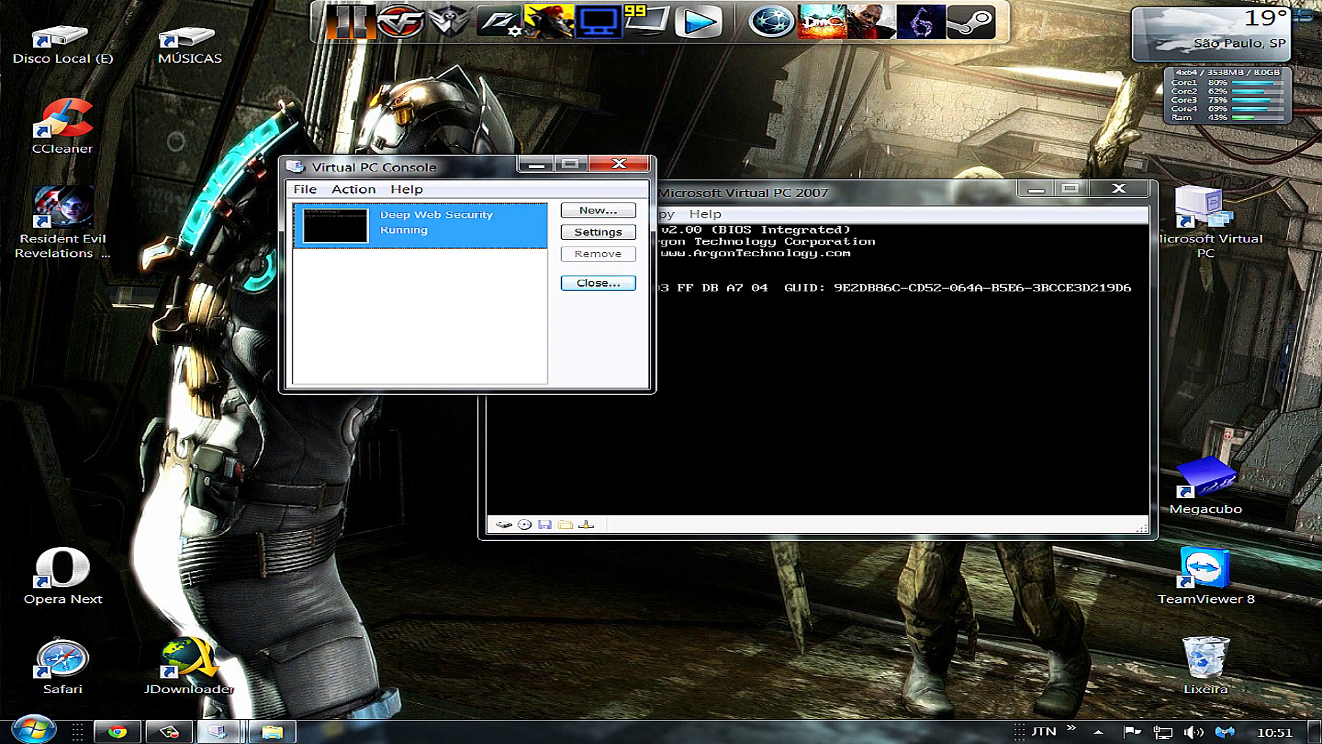
key("alt+Tab")
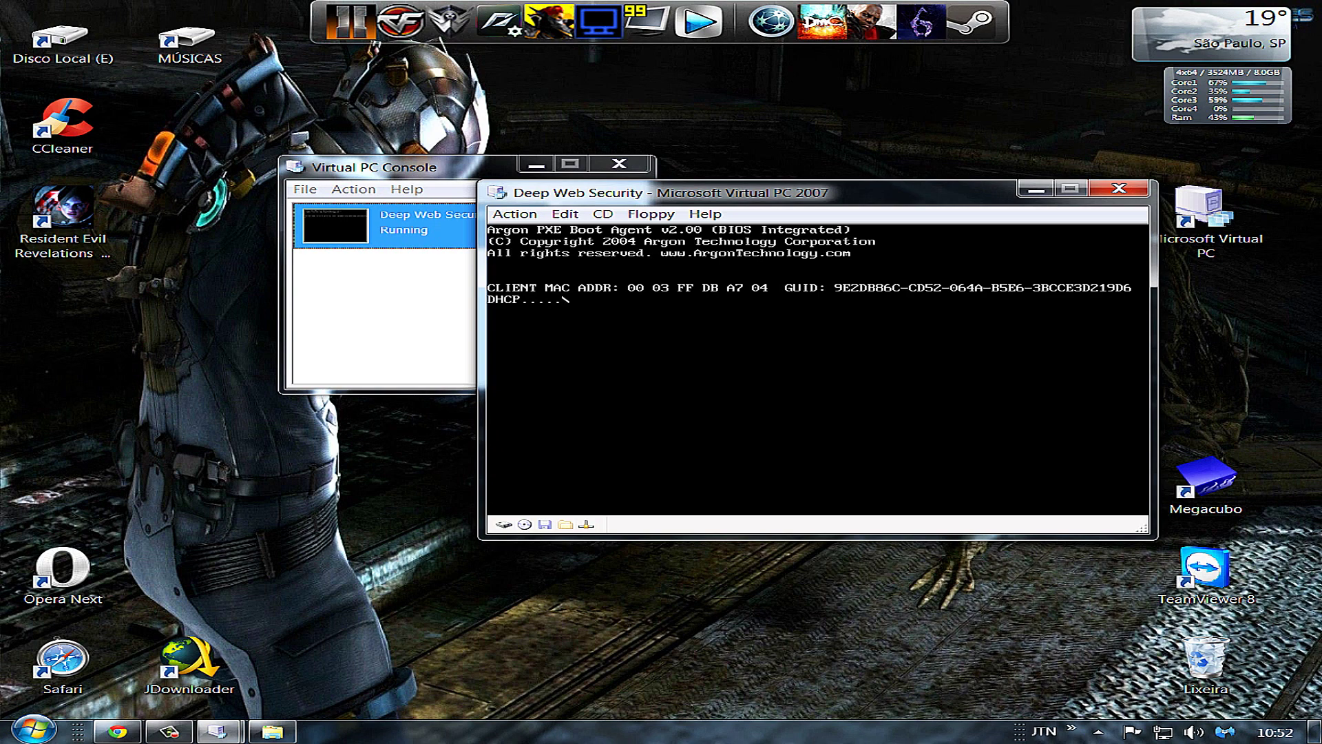
Close the Deep Web Security machine from its Action menu, saving the machine state
key("alt+a")
key("Right")
key("Down")
key("Down")
key("Left")
key("Down")
key("Down")
key("Down")
key("Down")
key("Down")
key("Down")
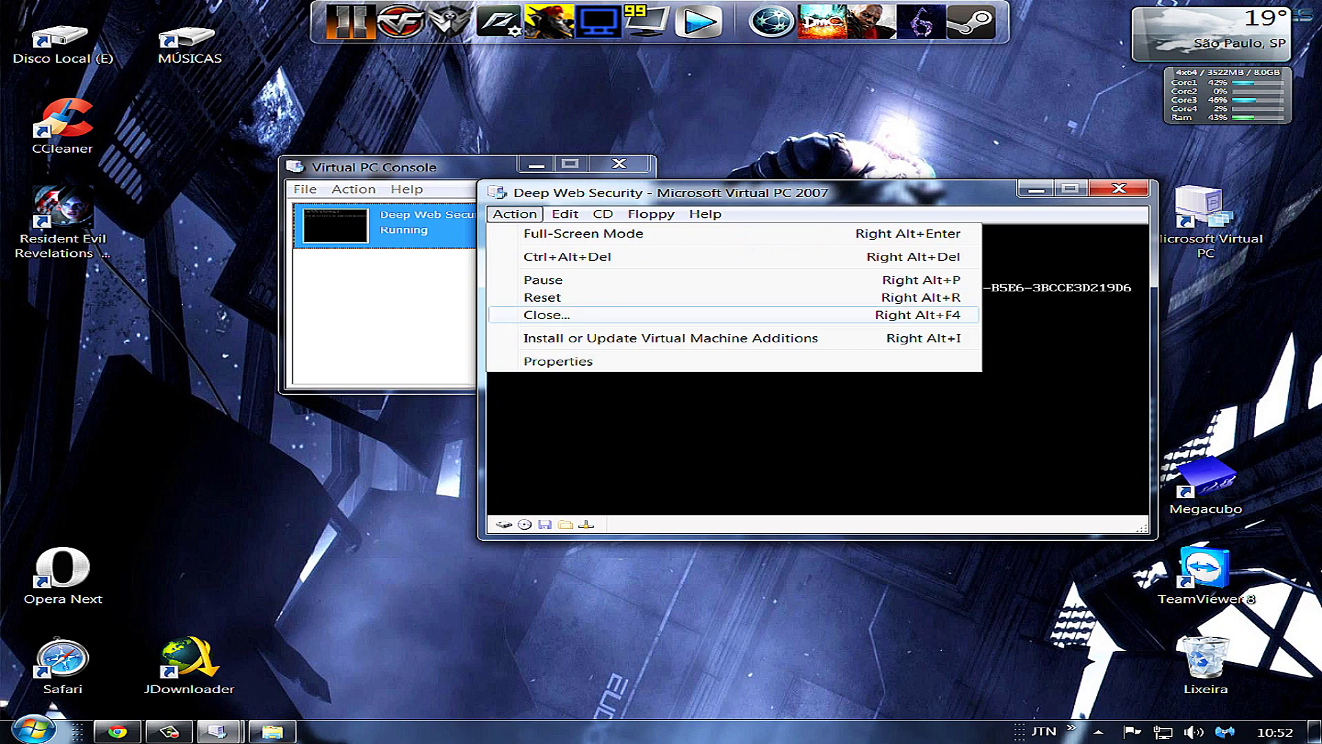
key("Escape")
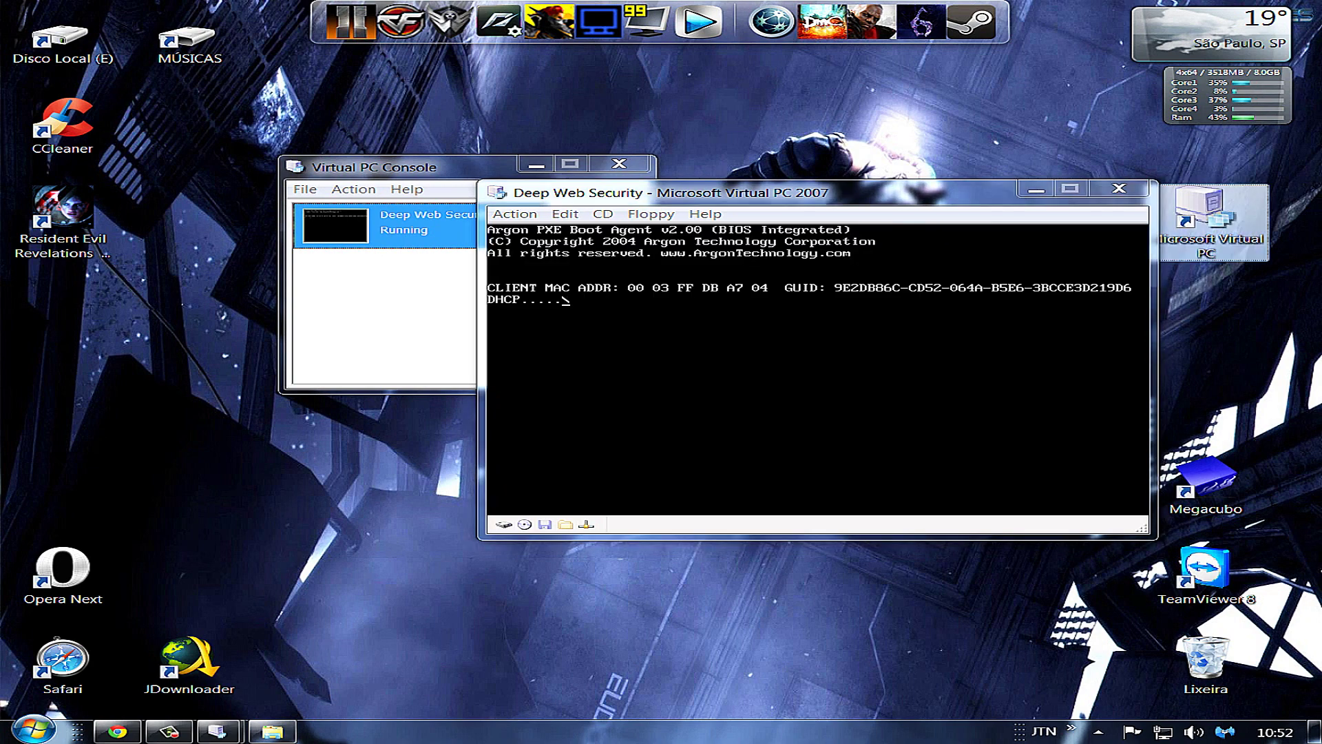
mouse_move(218, 732)
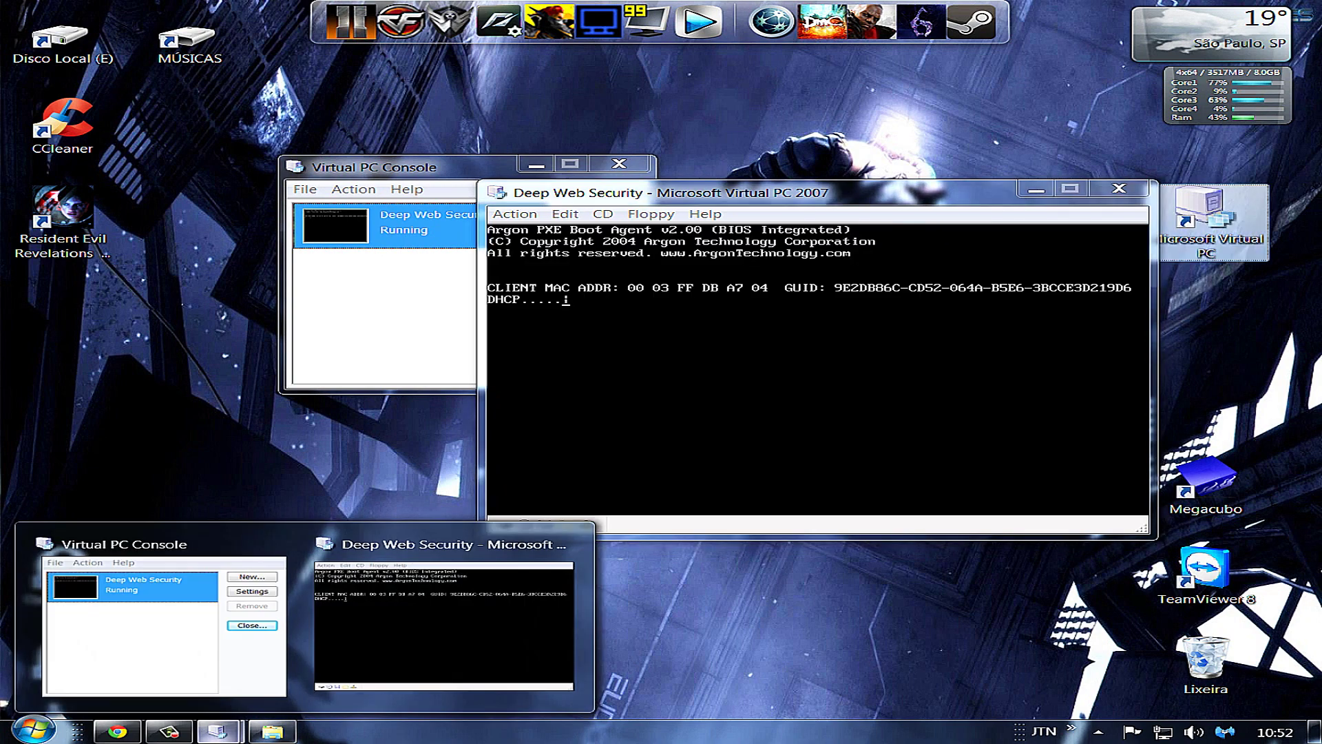
key("F9")
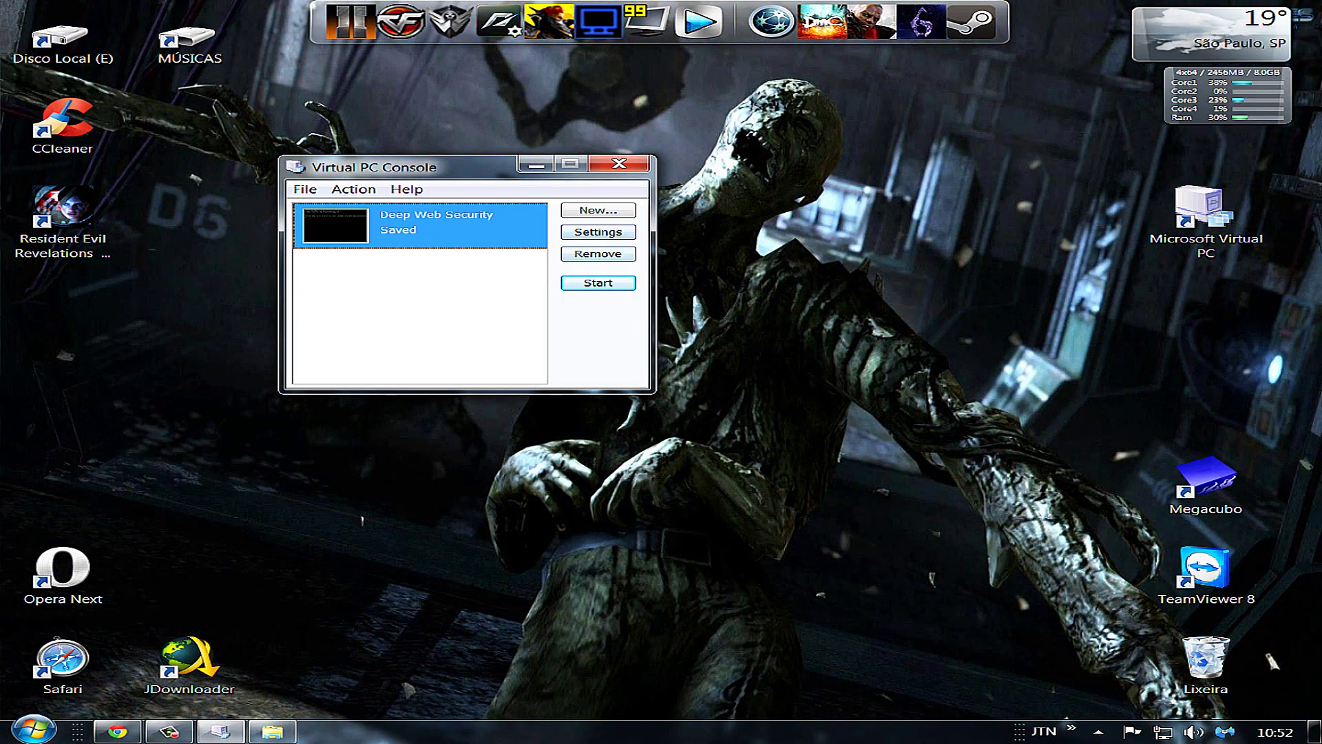
Set Deep Web Security's Adapter 1 to Shared networking (NAT) in Networking settings and apply
key("alt+s")
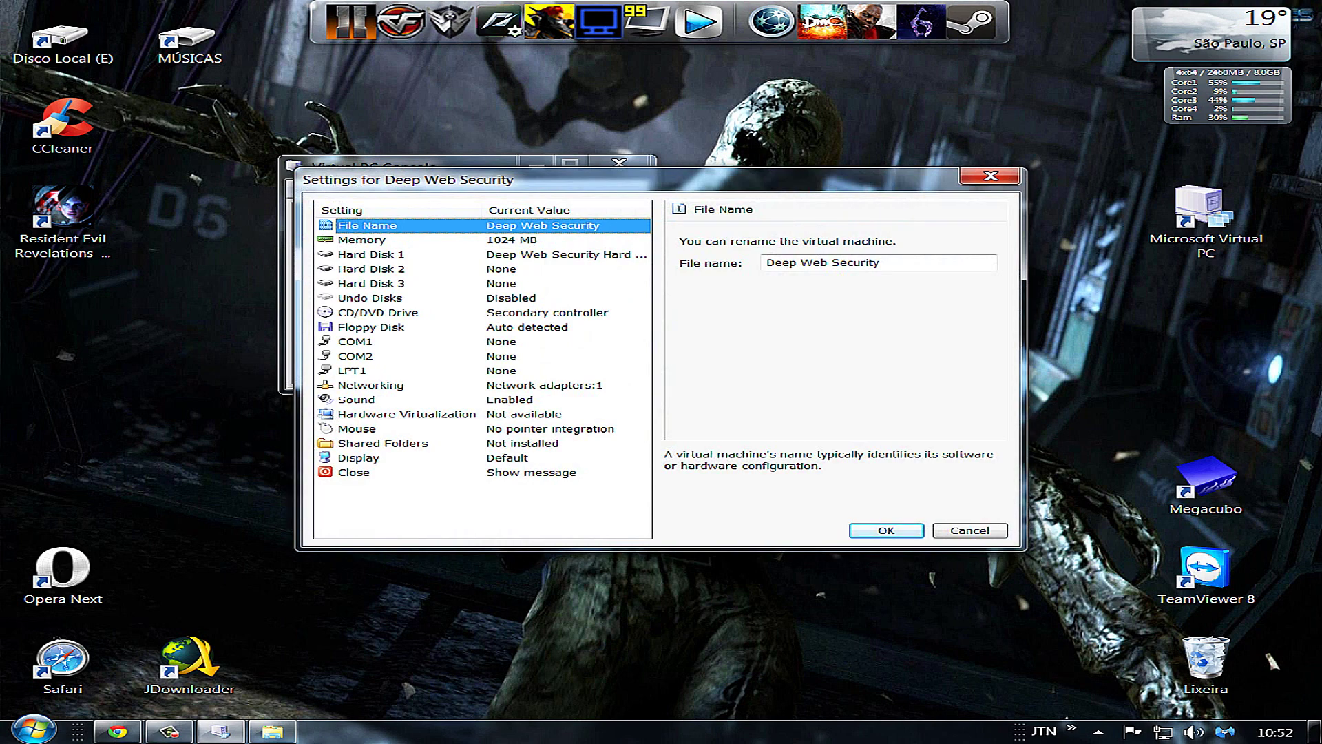
left_click(370, 385)
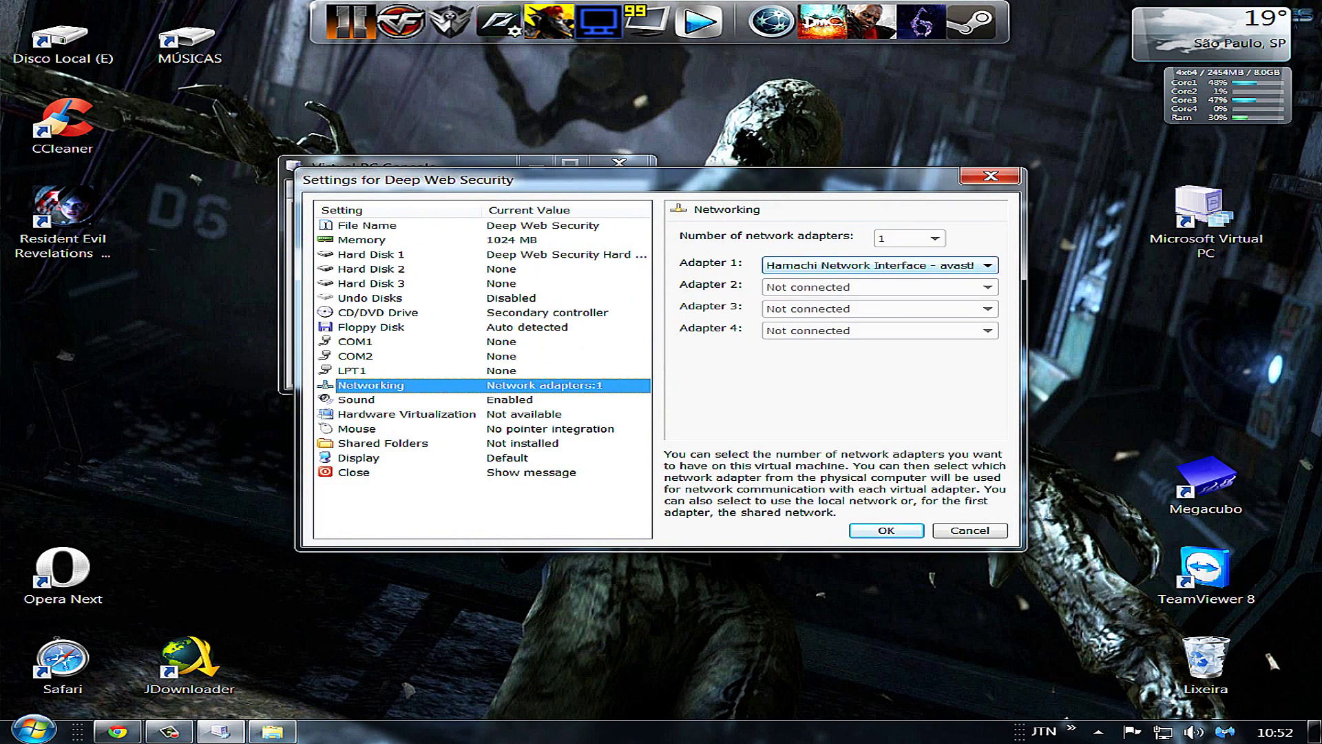
key("alt+Down")
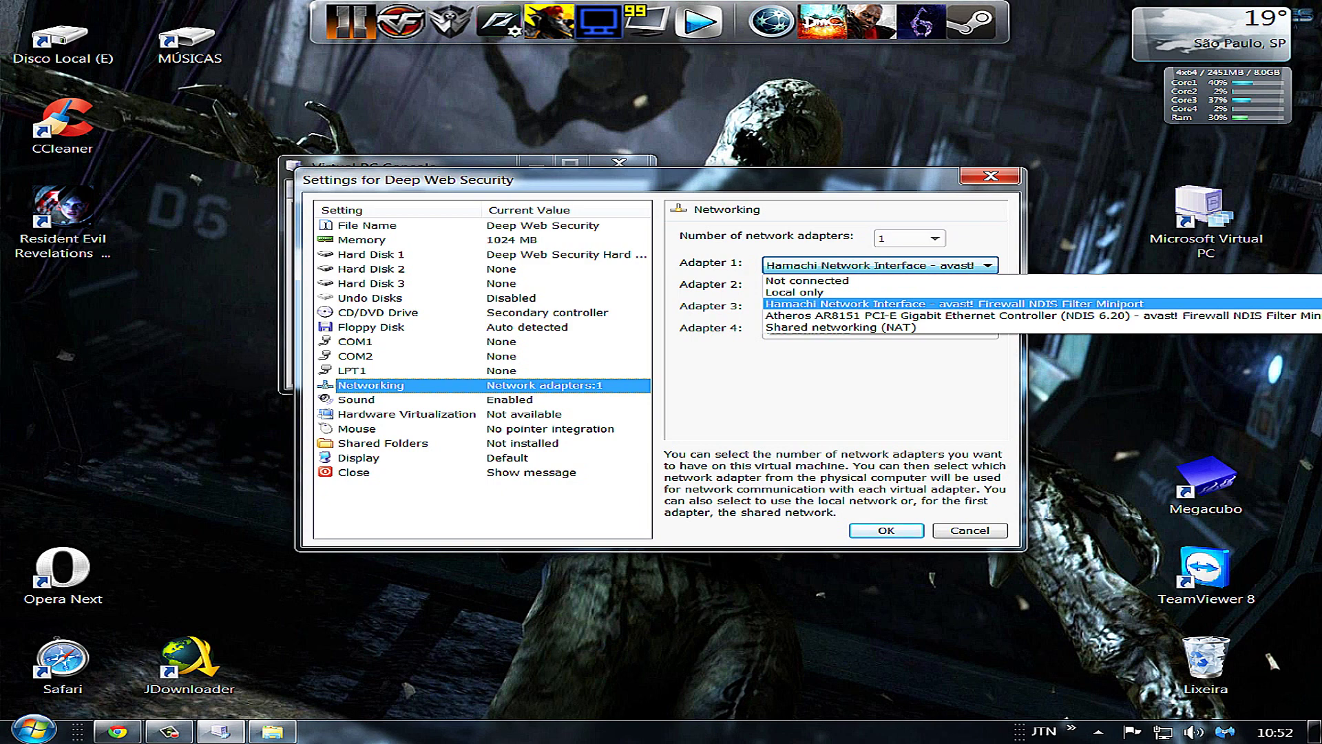
key("Down")
key("Down")
key("Up")
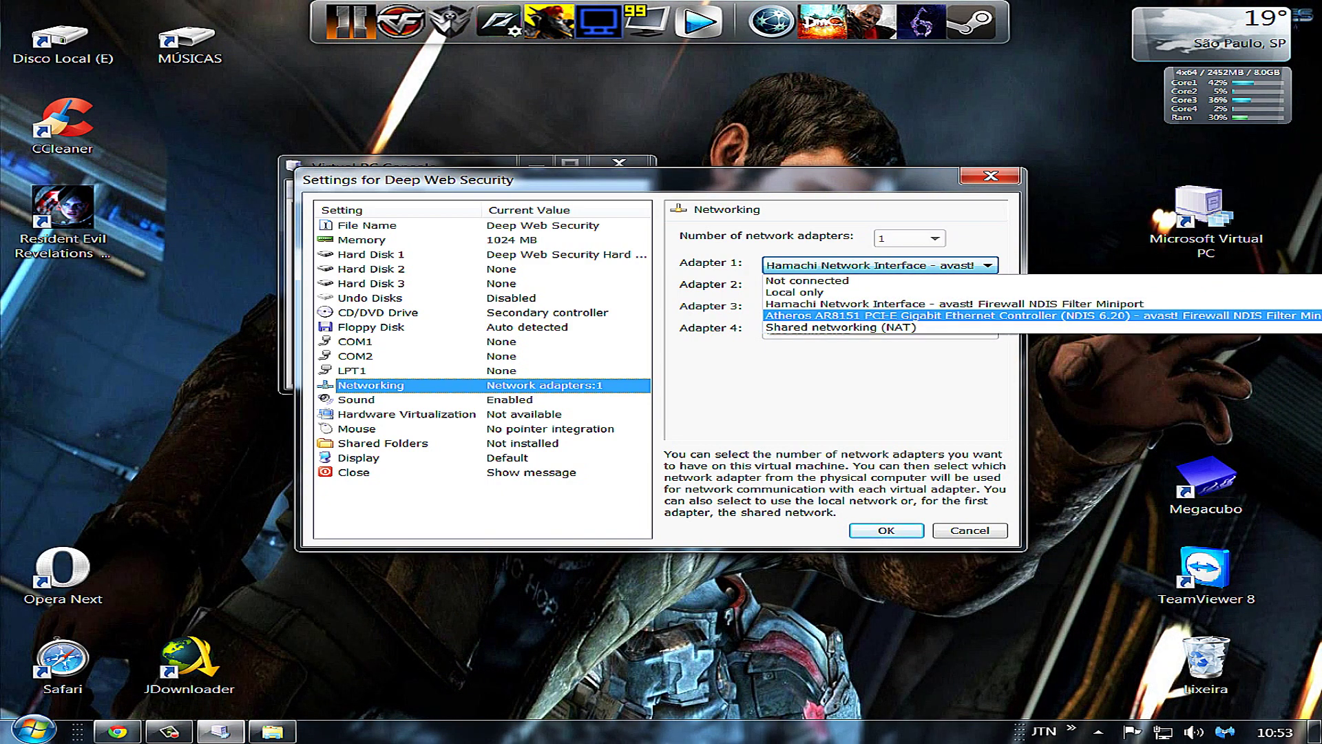
key("Up")
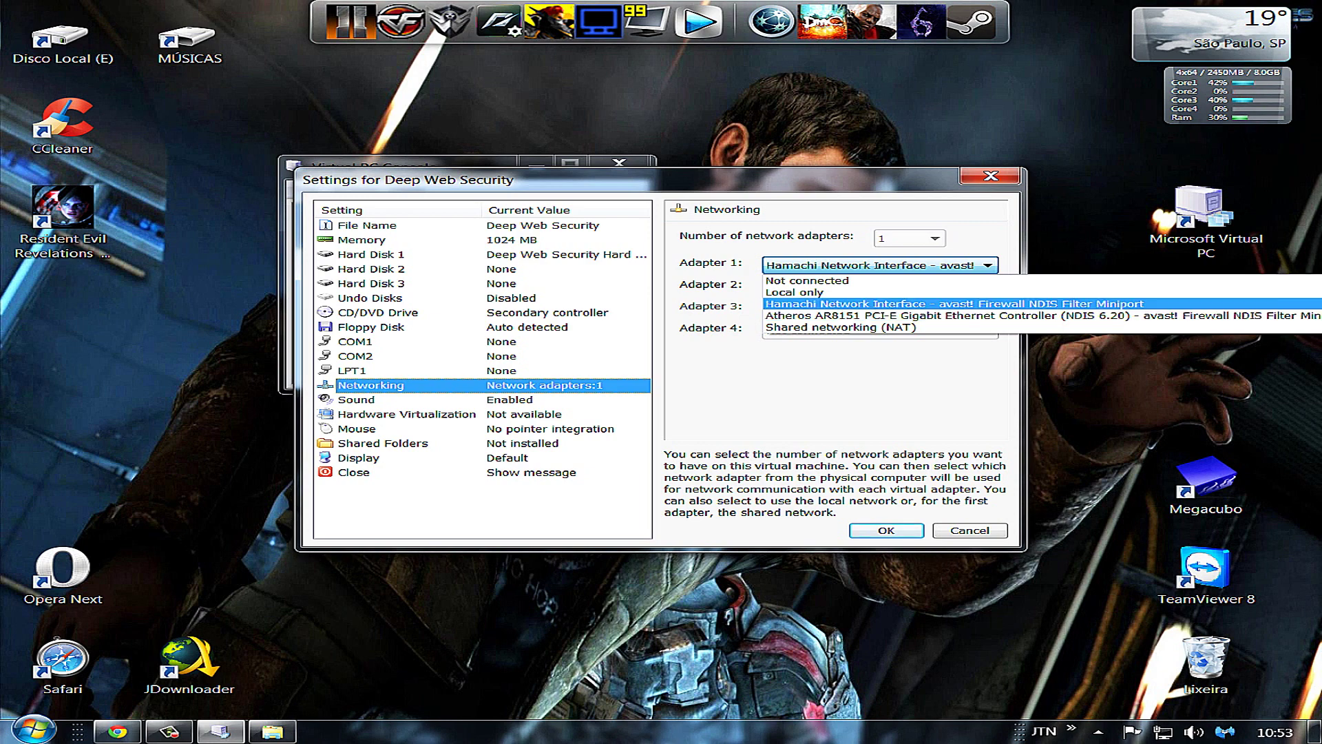
key("Up")
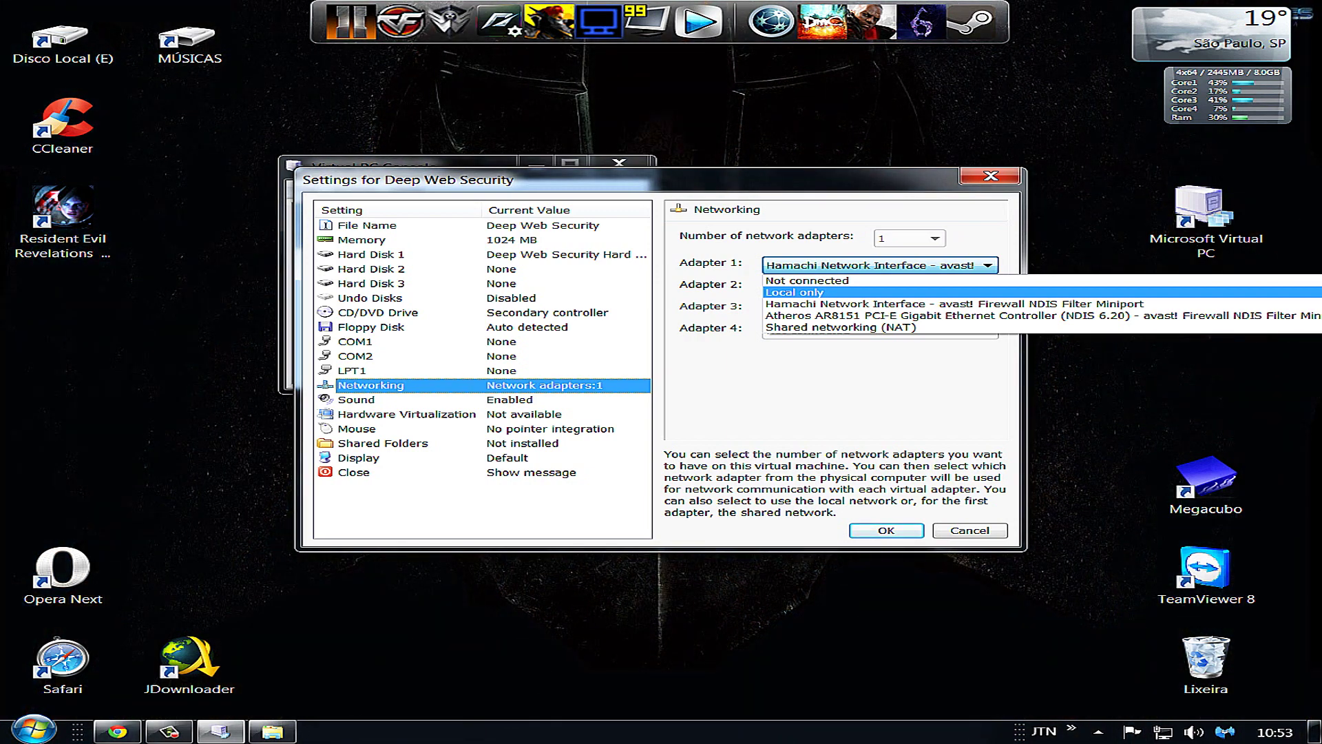
key("Down")
key("Down")
key("Down")
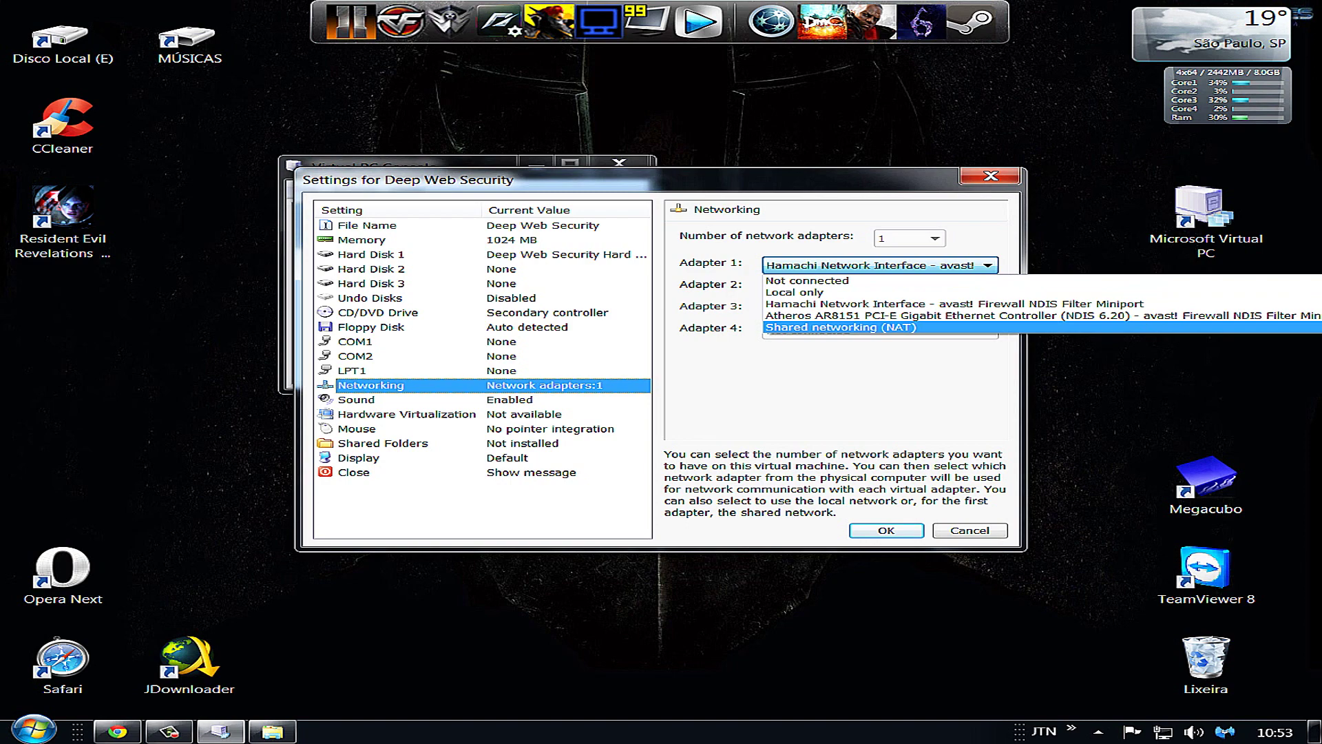
key("Return")
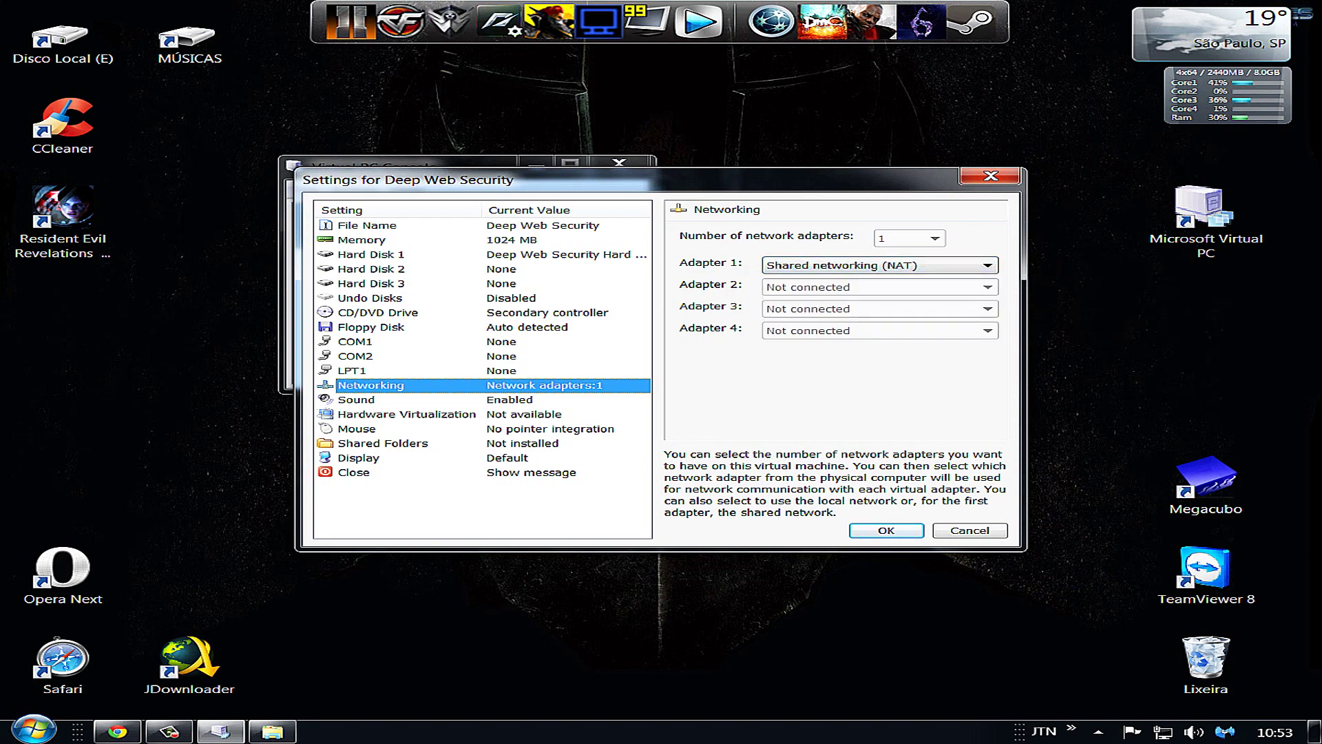
key("Return")
key("Return")
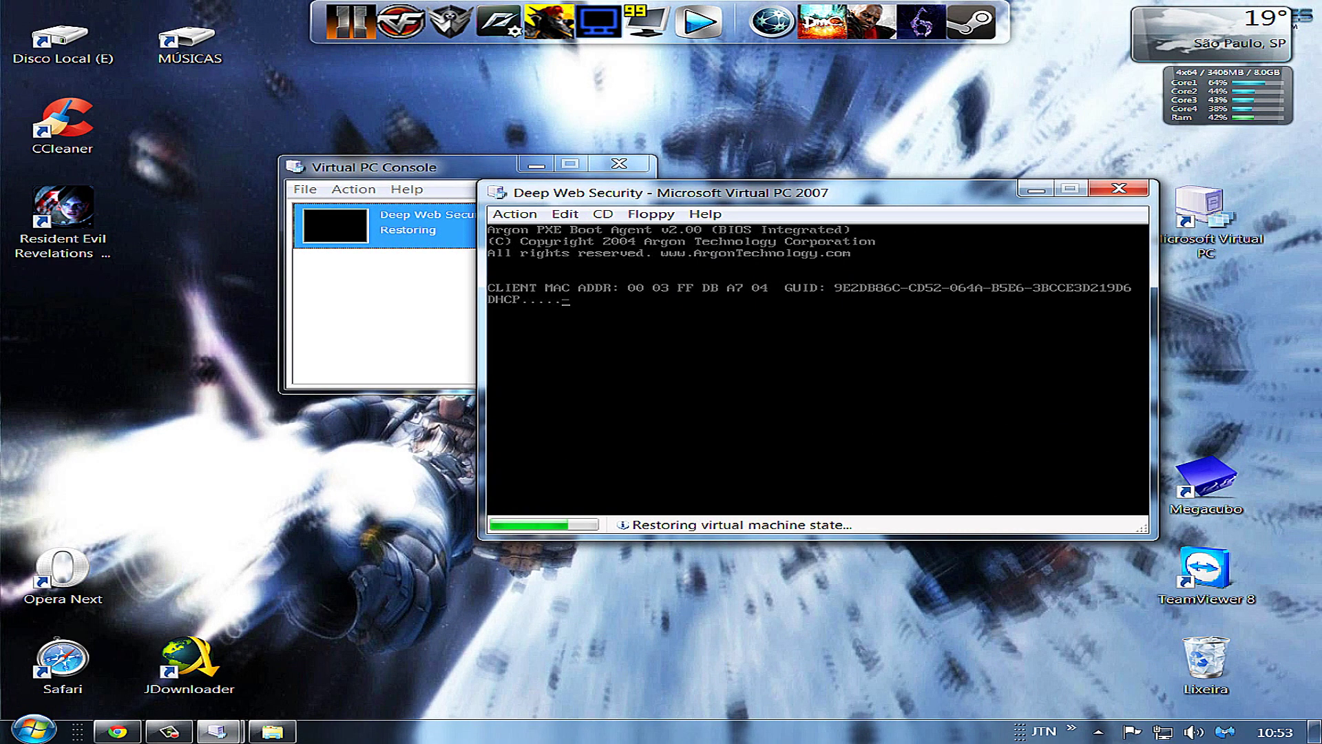
Start the saved Deep Web Security machine so it boots into Windows XP Professional Setup
mouse_move(169, 731)
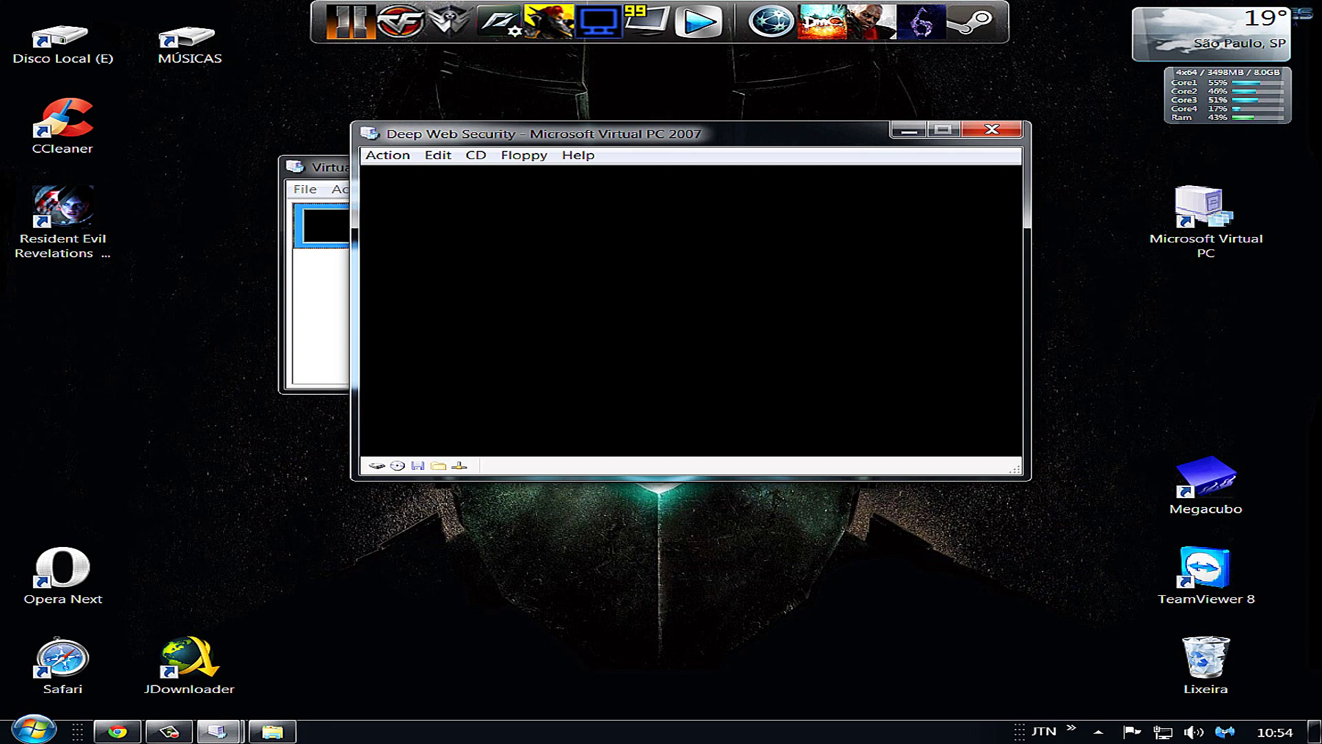
mouse_move(218, 732)
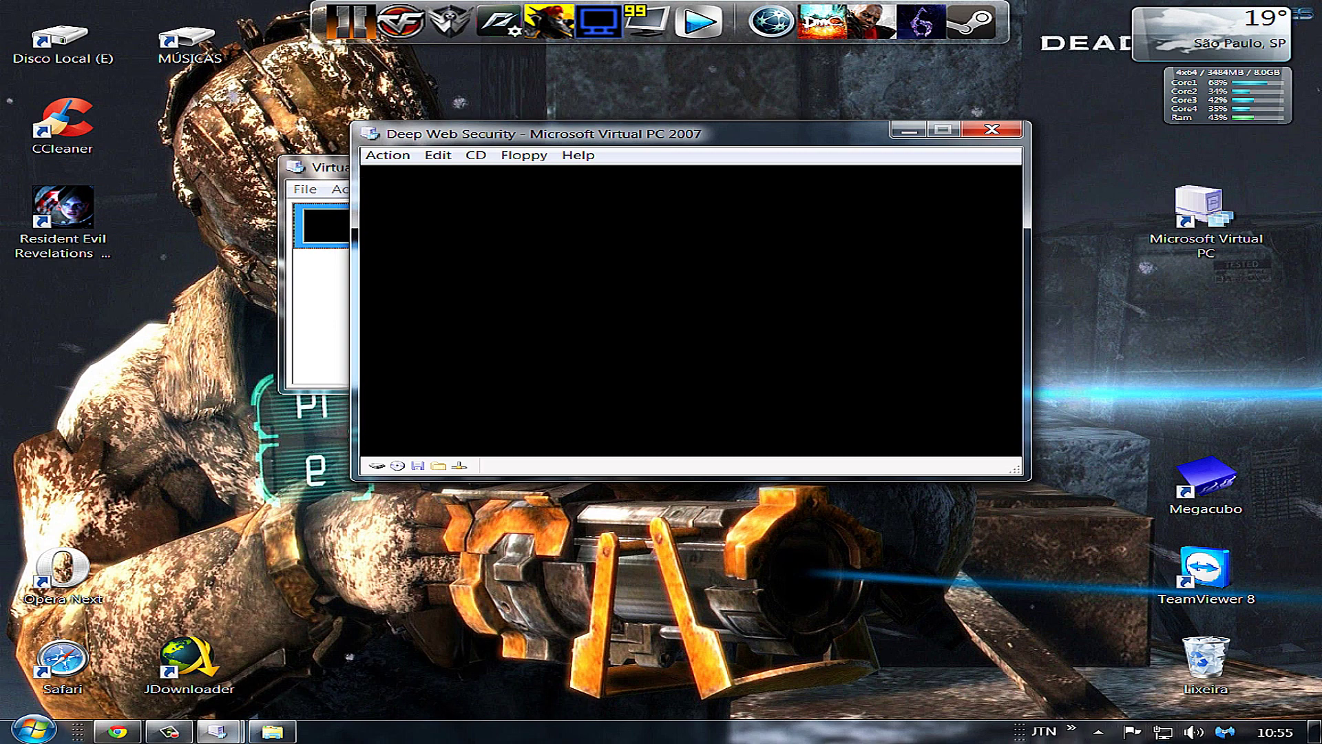
left_click(169, 731)
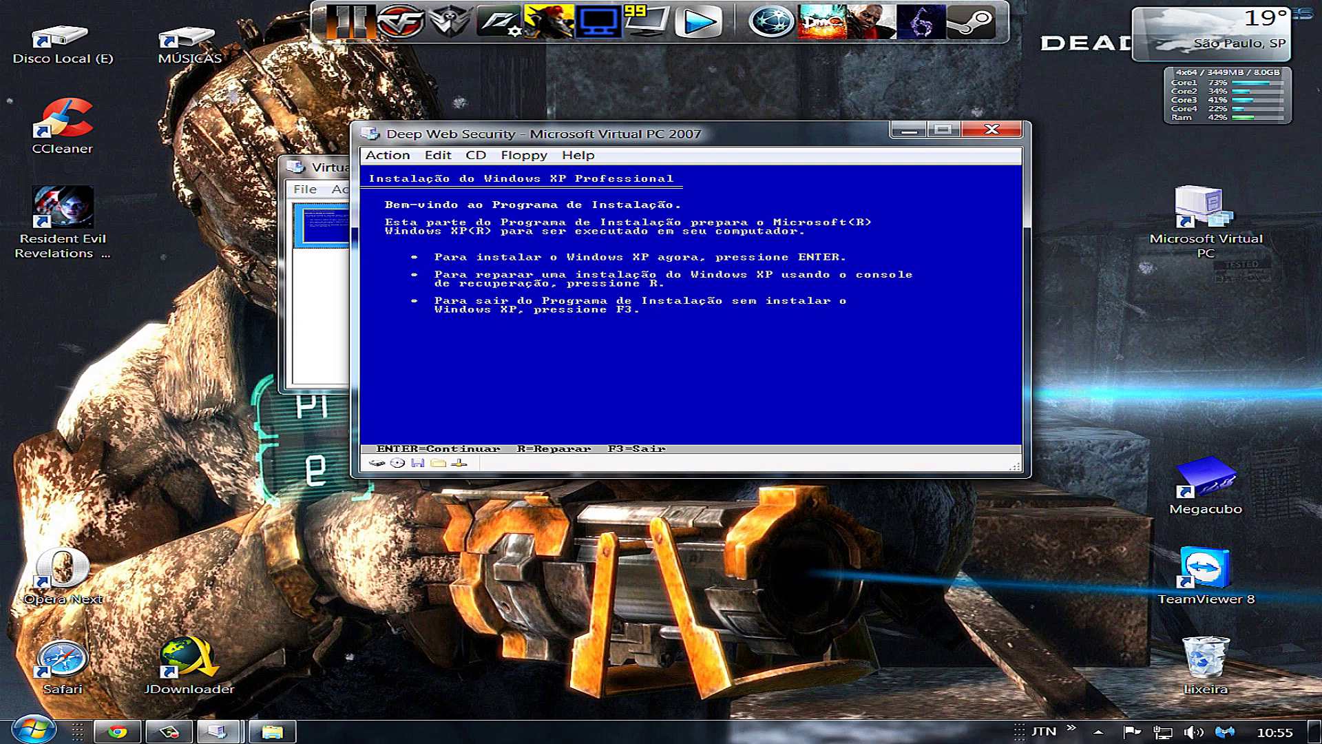
Begin XP setup, accept the licence with F8, create a partition and quick-format it NTFS
key("Return")
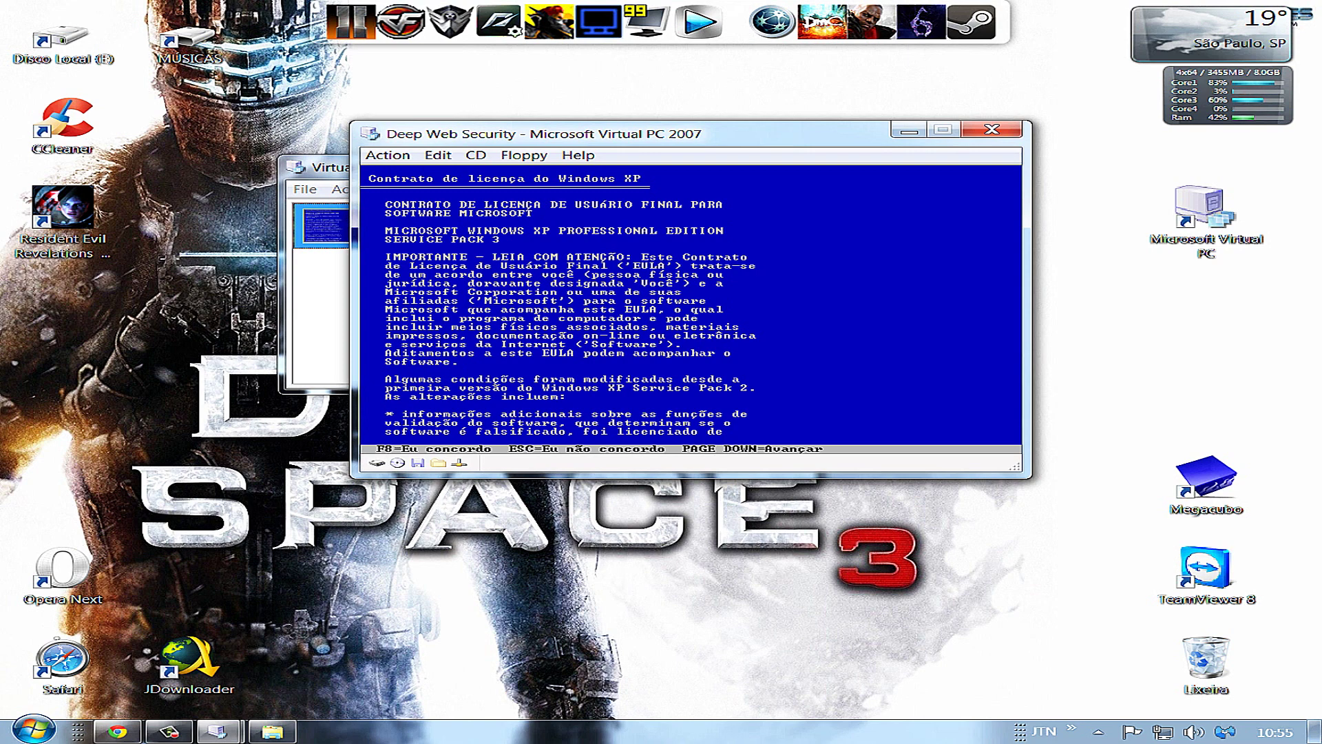
key("F8")
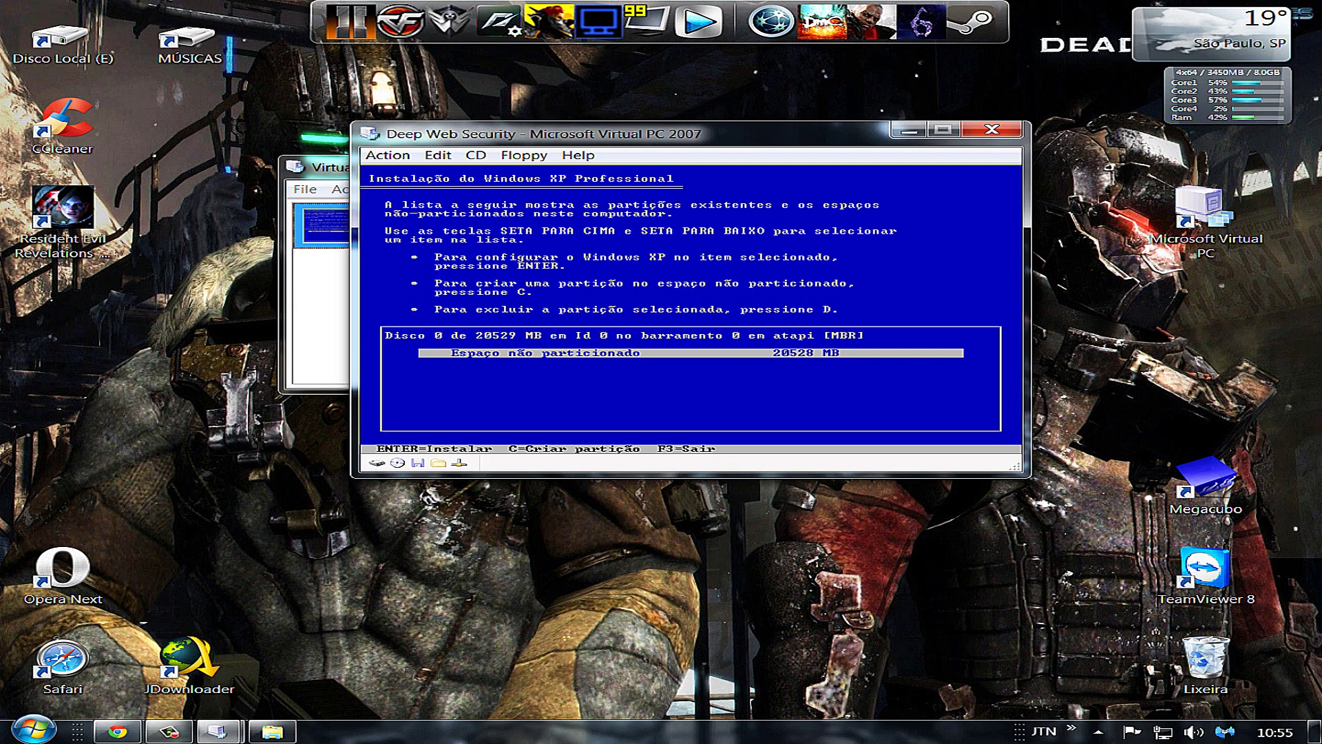
key("Return")
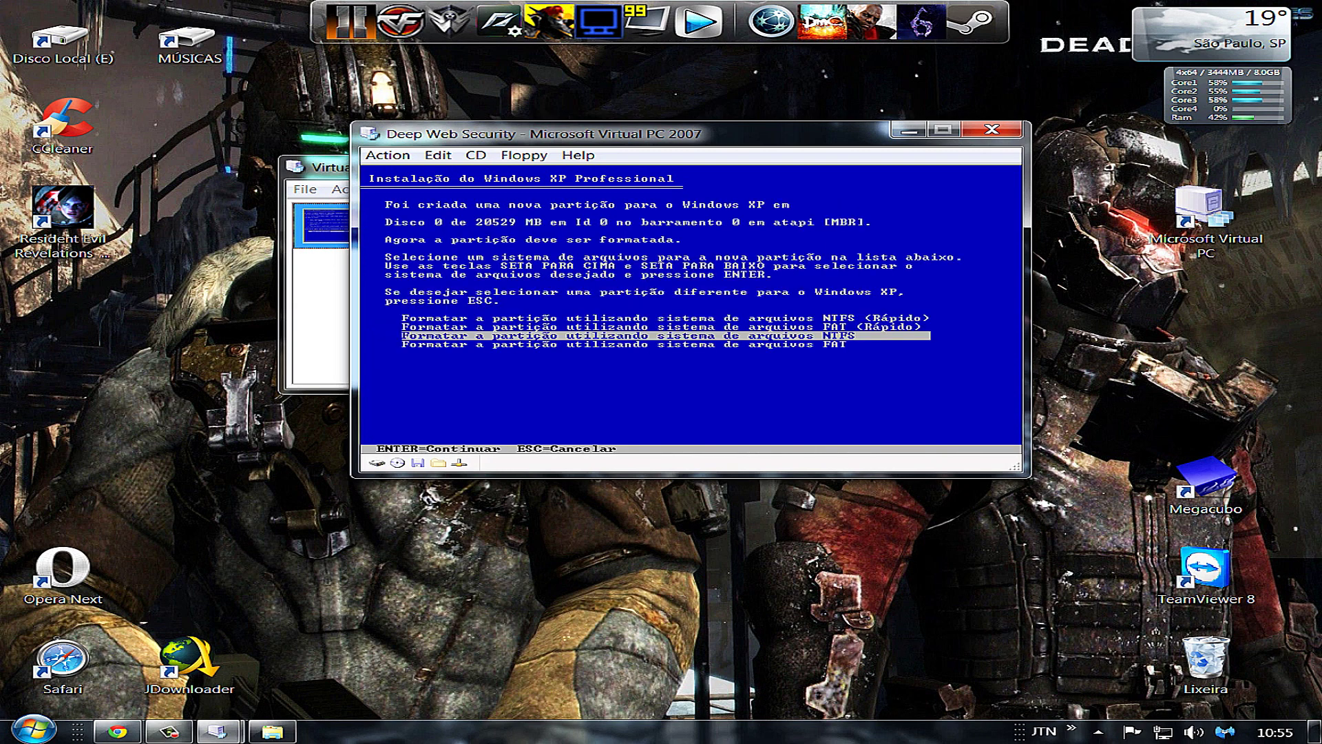
key("Up")
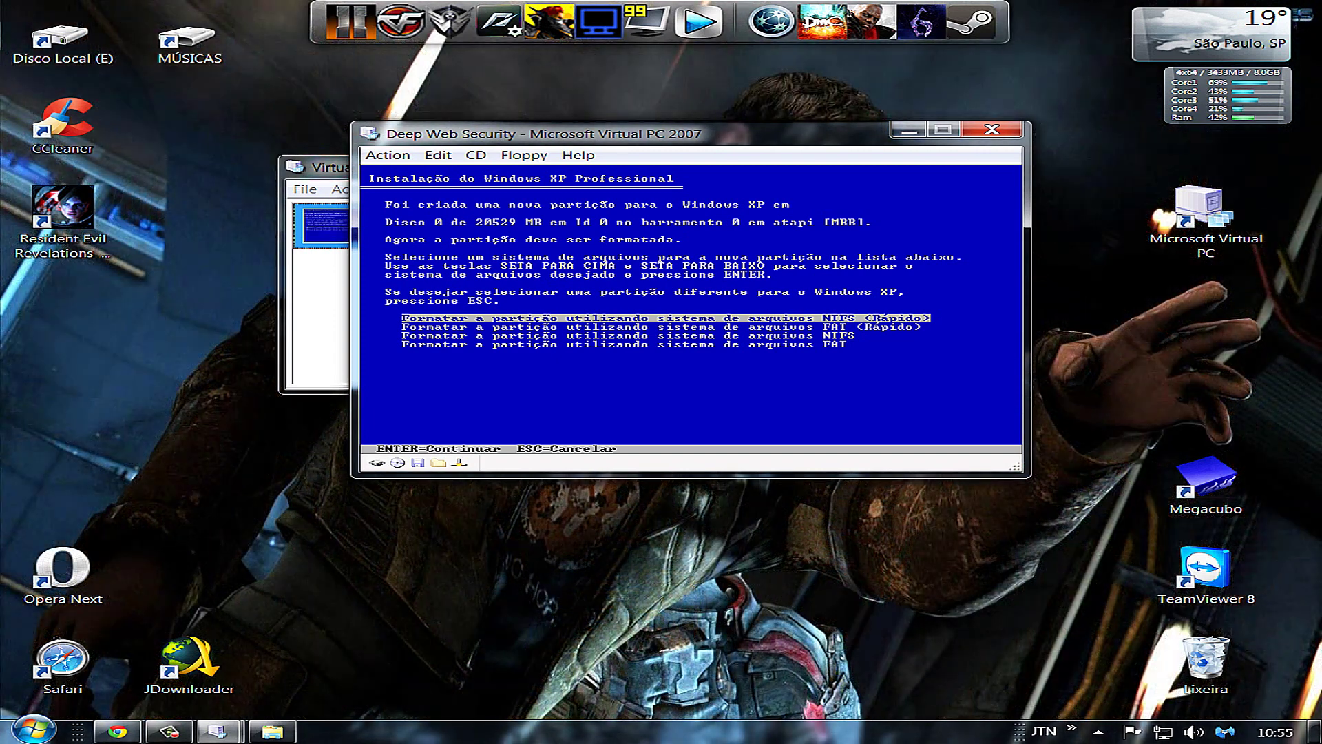
key("Return")
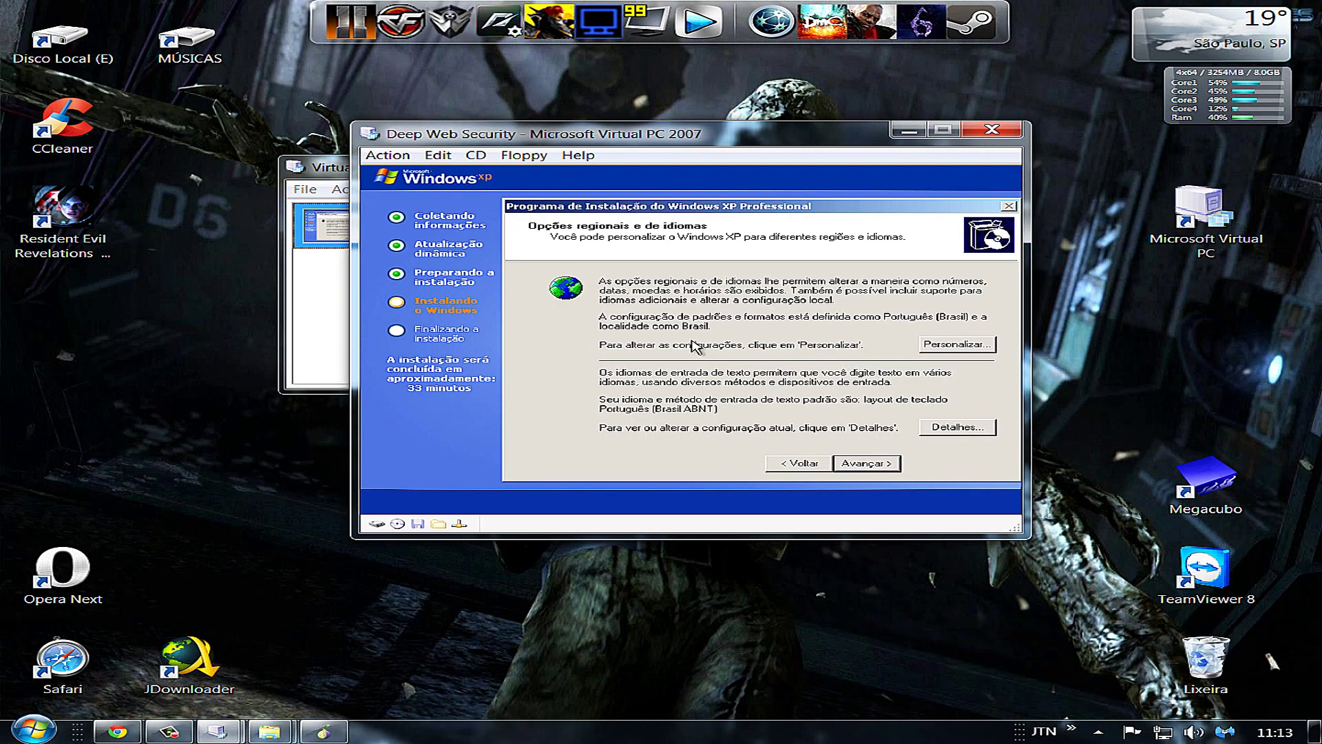
Pass the regional options and enter 'Deep Web Security' as the registered name
left_click_drag(693, 340, 556, 419)
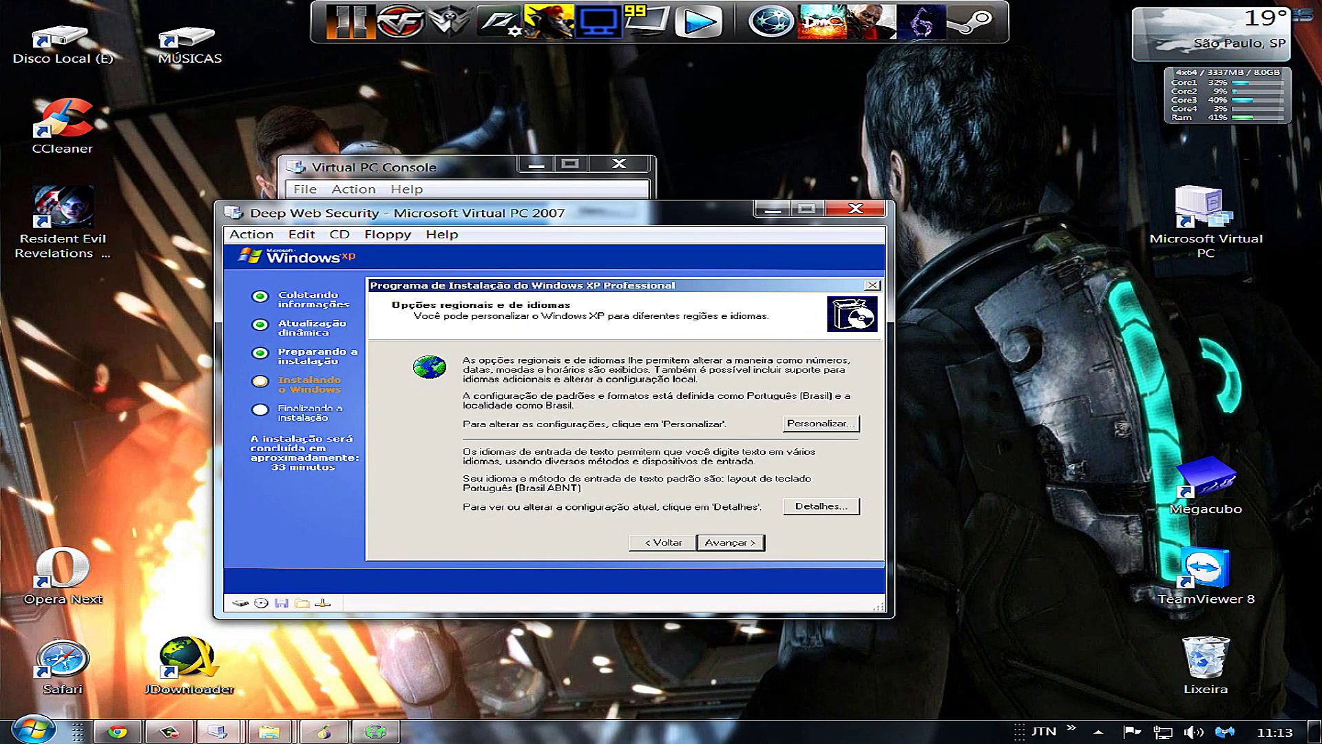
left_click(754, 545)
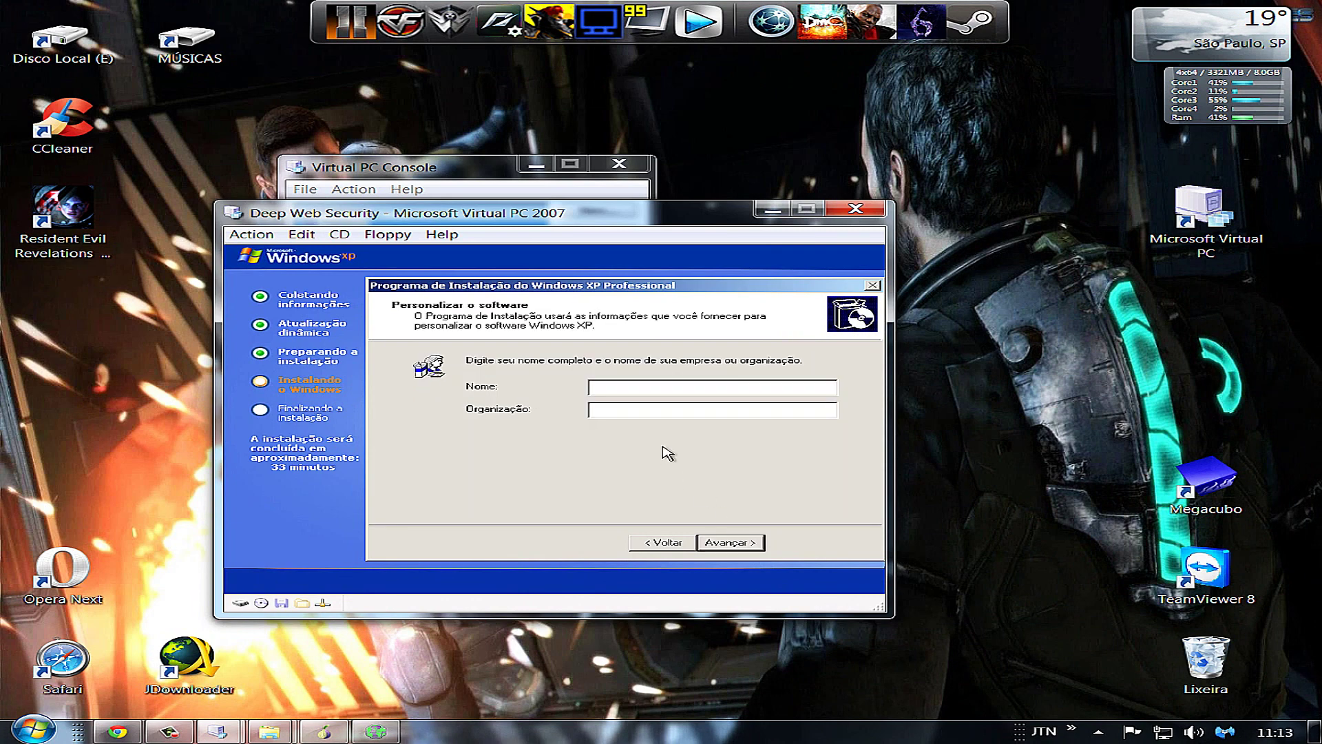
type("Deep W")
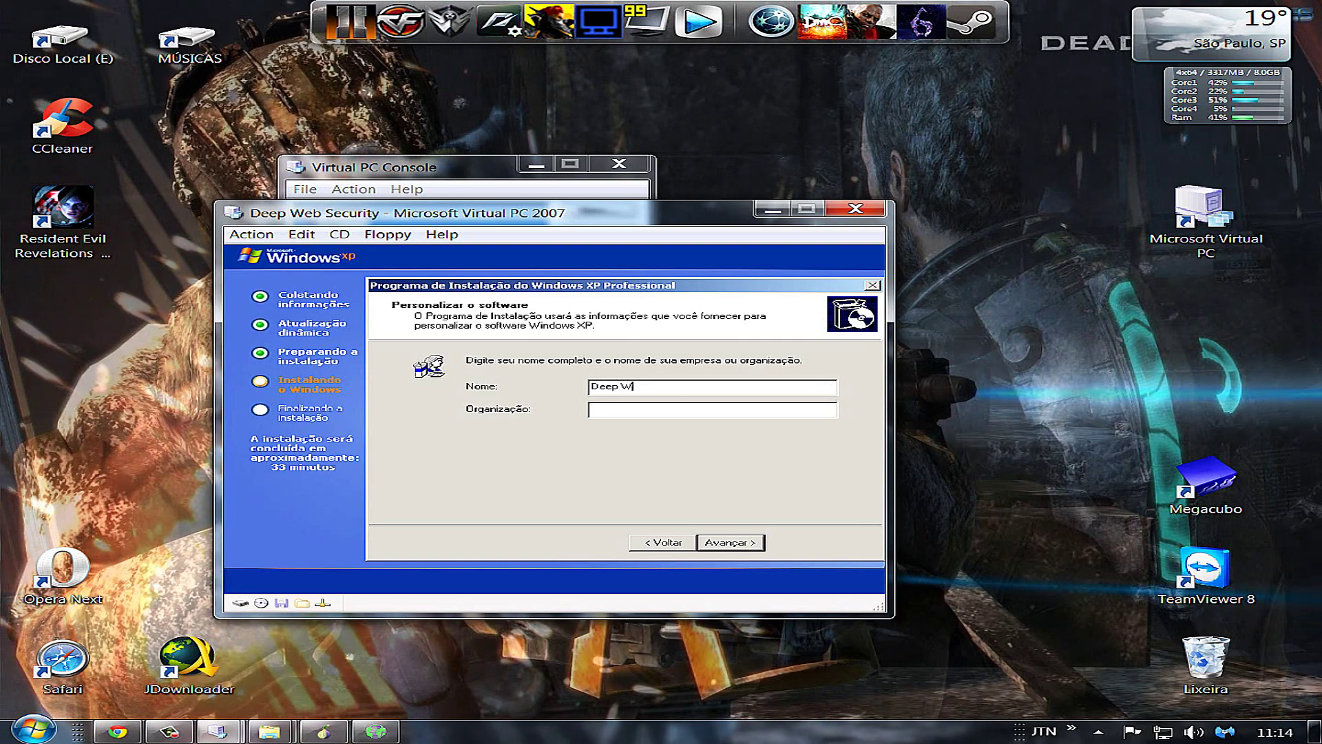
type("eb Security")
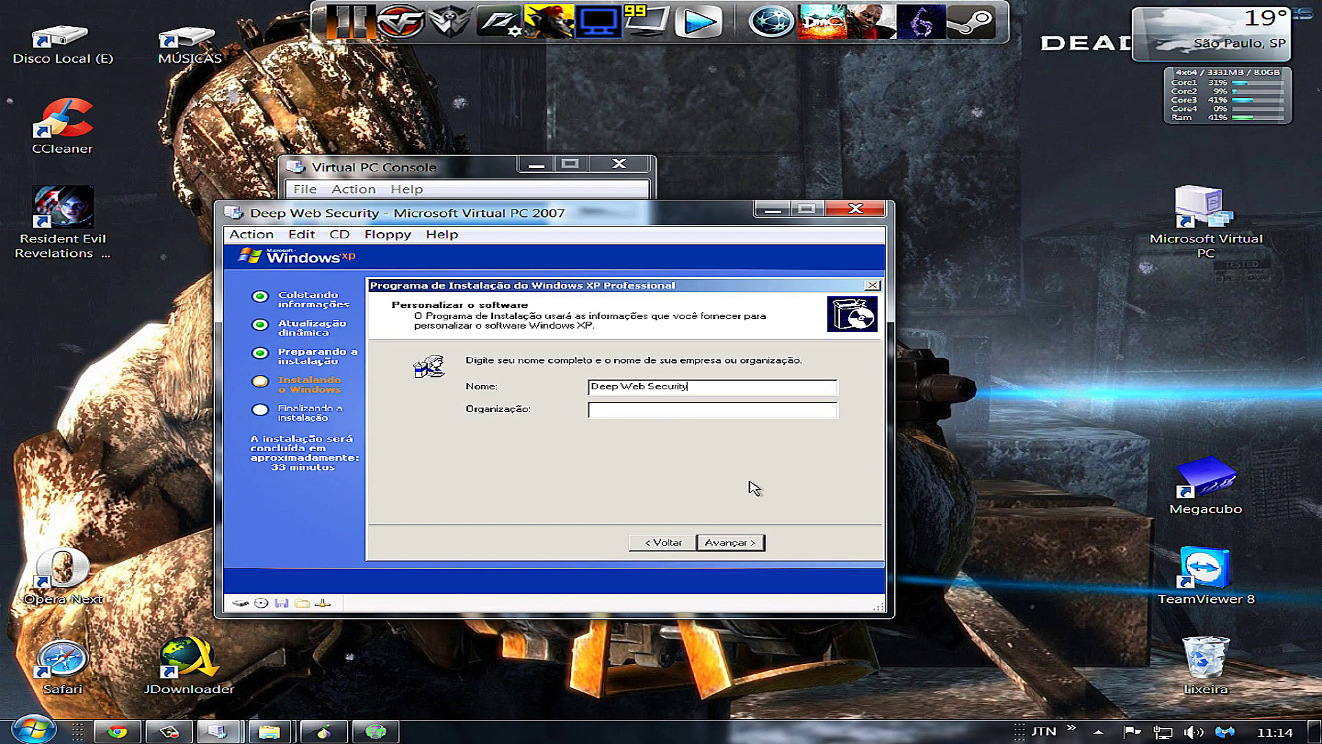
left_click(735, 542)
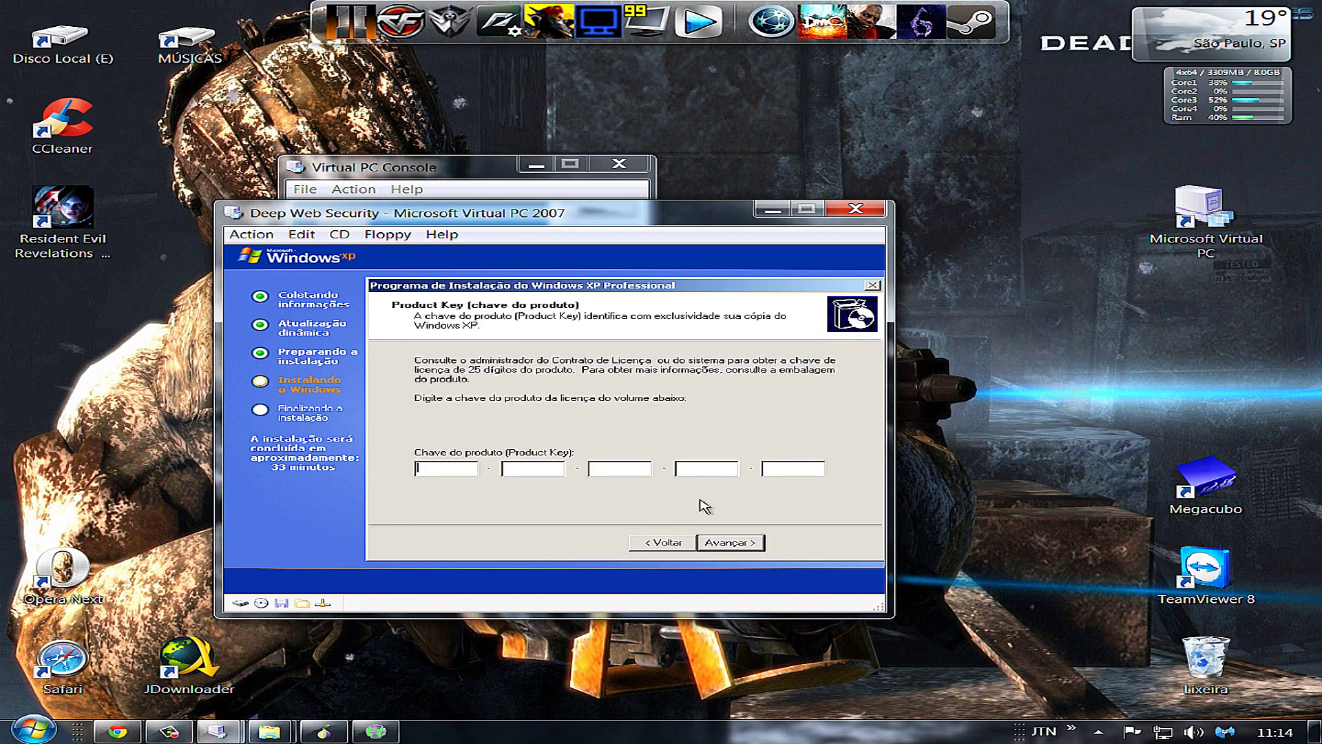
Open the Torrent_downloaded_from_Demonoid.com key file from Win XP Pro SP3 VL MSDN PT in Notepad
key("super")
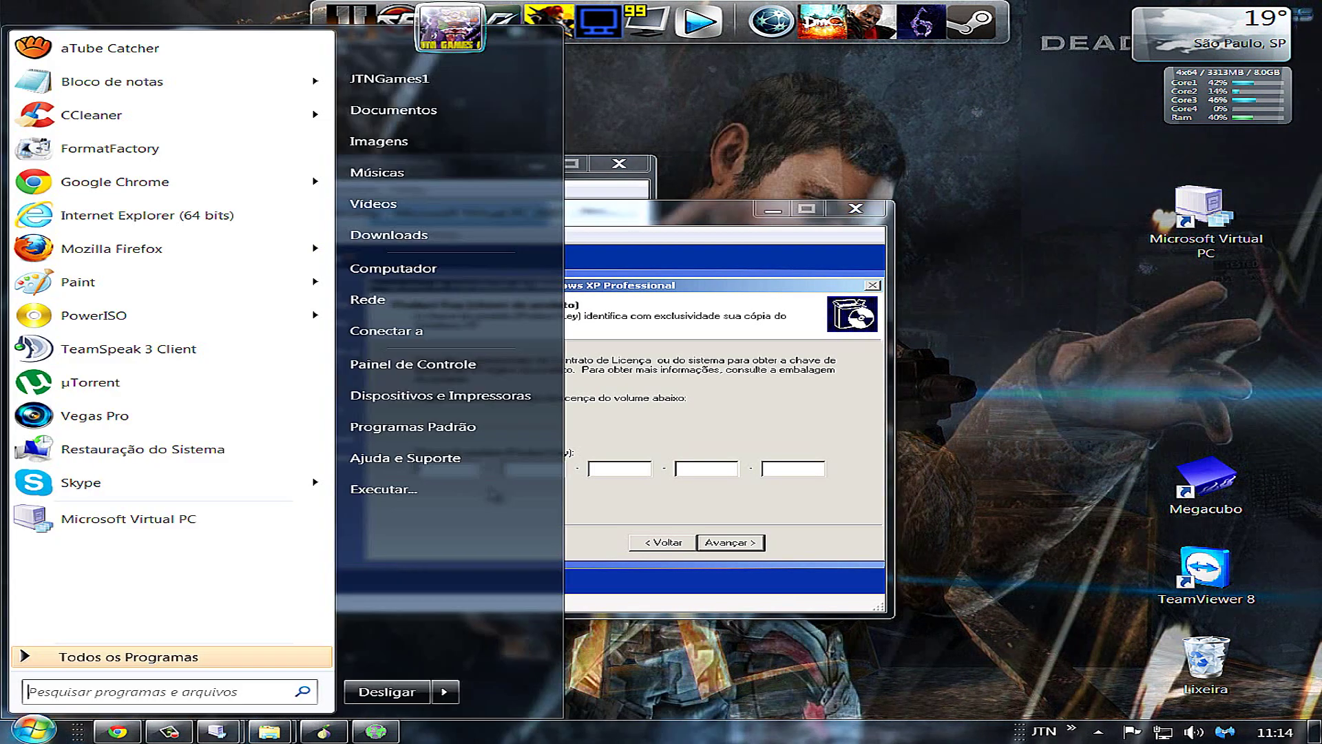
key("Up")
key("Return")
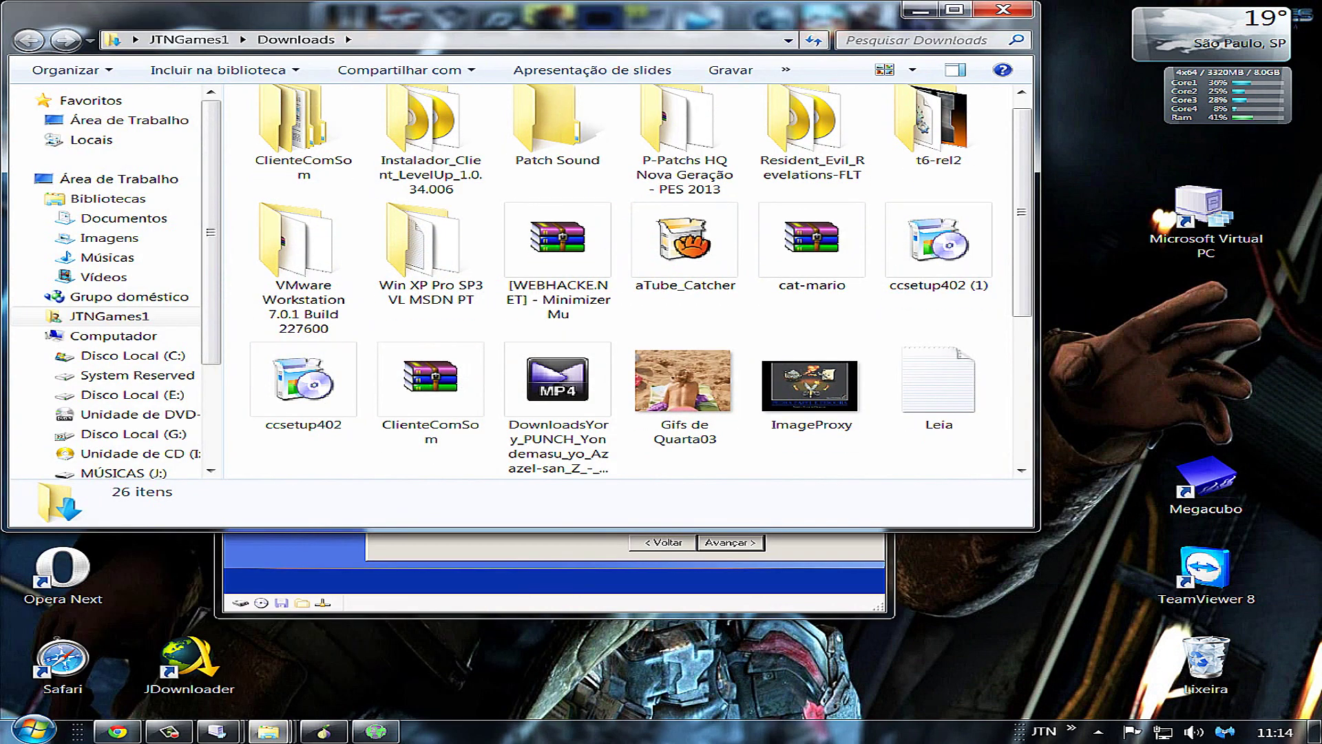
left_click(431, 269)
double_click(431, 269)
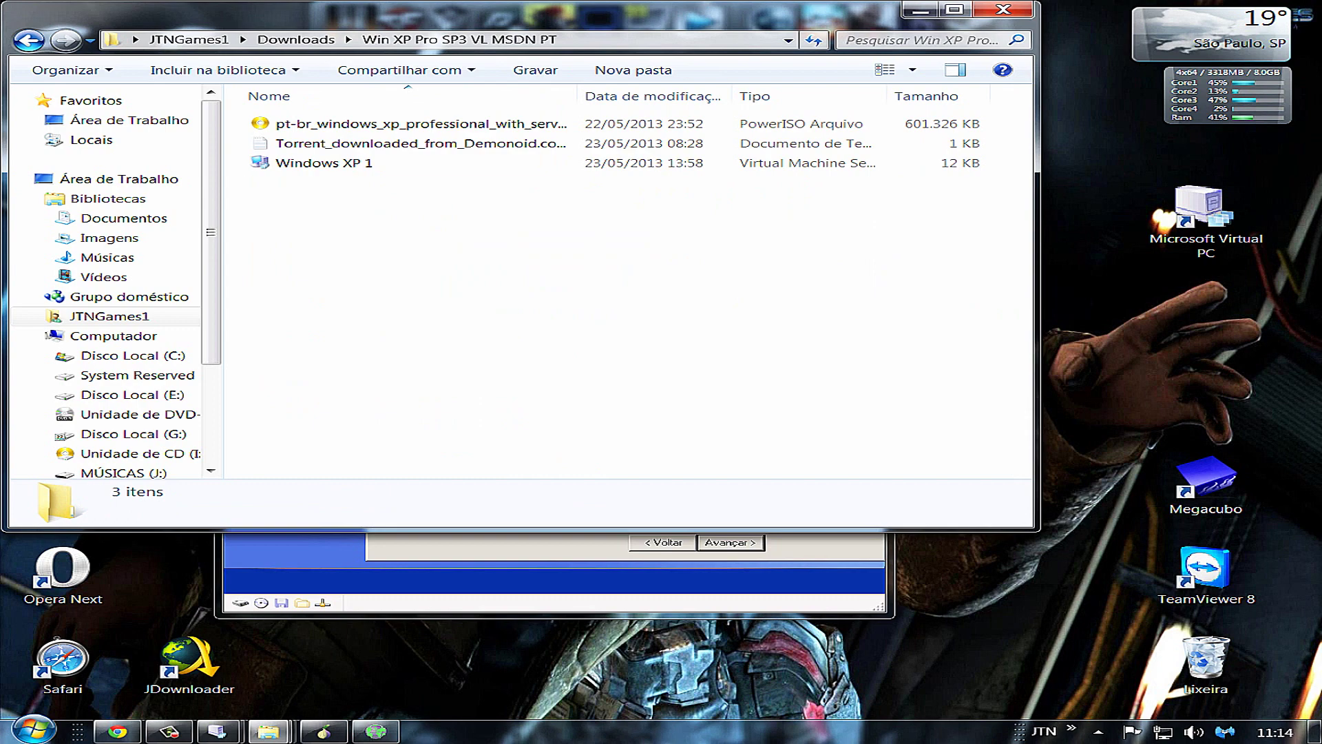
left_click(324, 162)
left_click(420, 144)
key("Return")
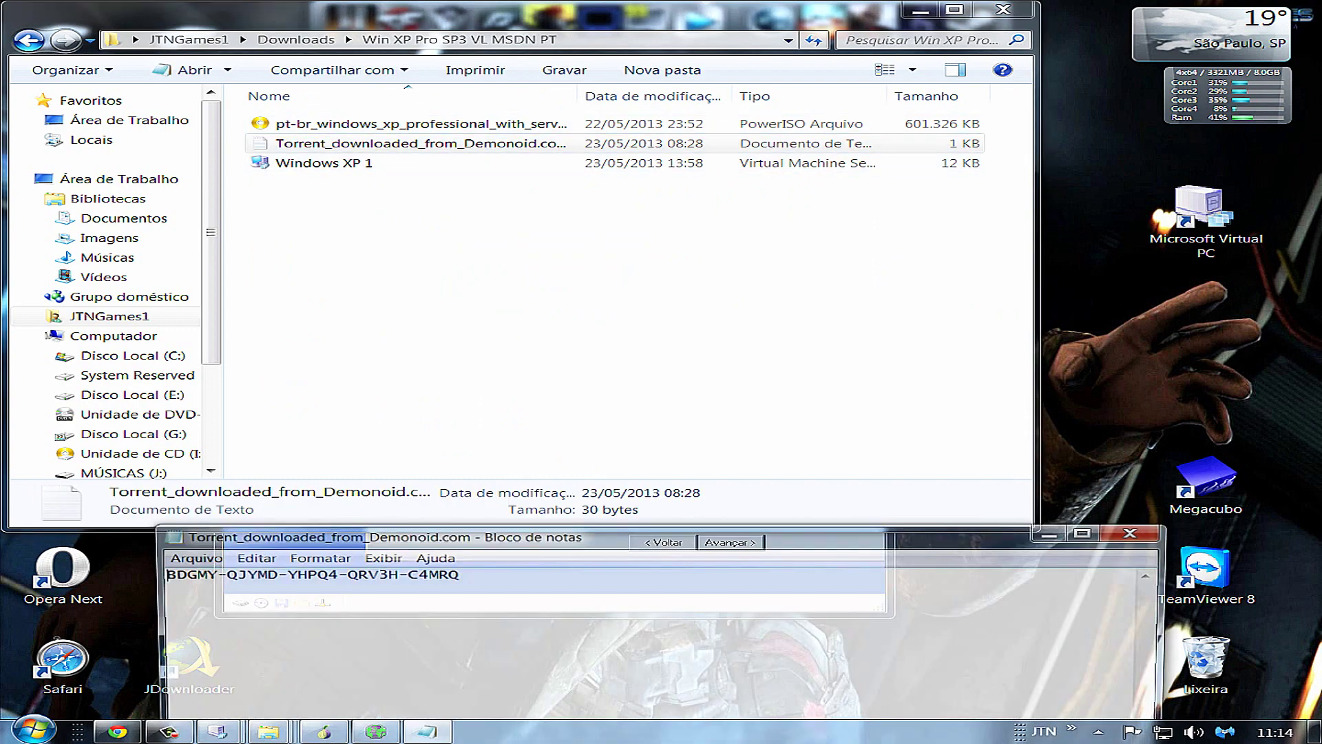
key("alt+F4")
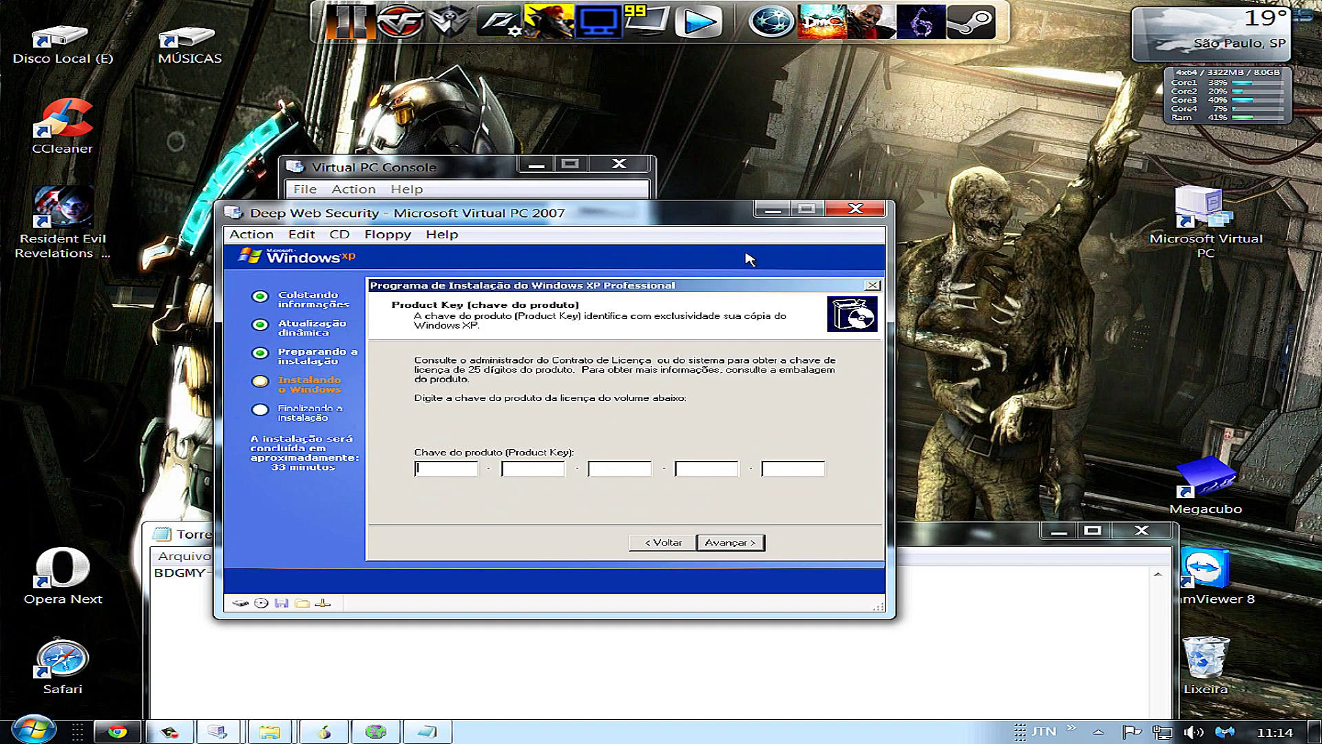
left_click_drag(745, 259, 869, 172)
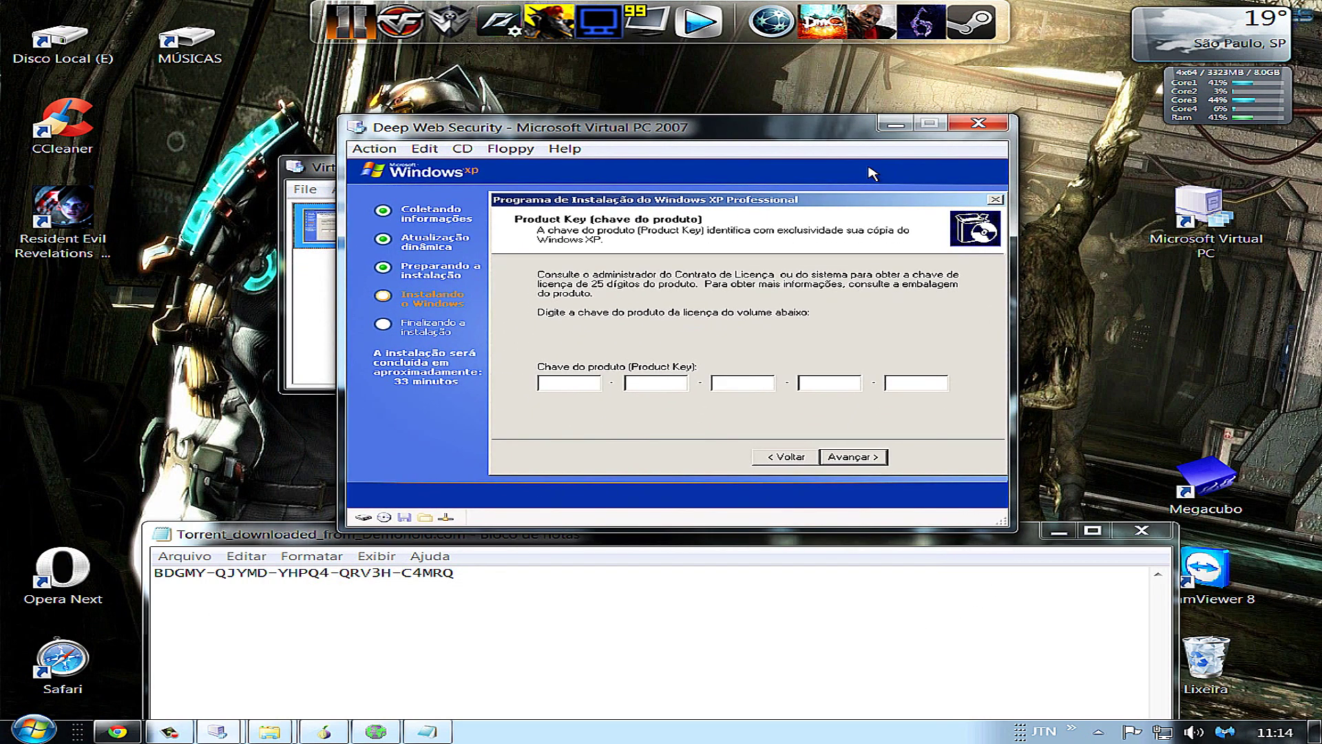
Enter the product key from Notepad into the five Product Key boxes and continue
left_click(560, 382)
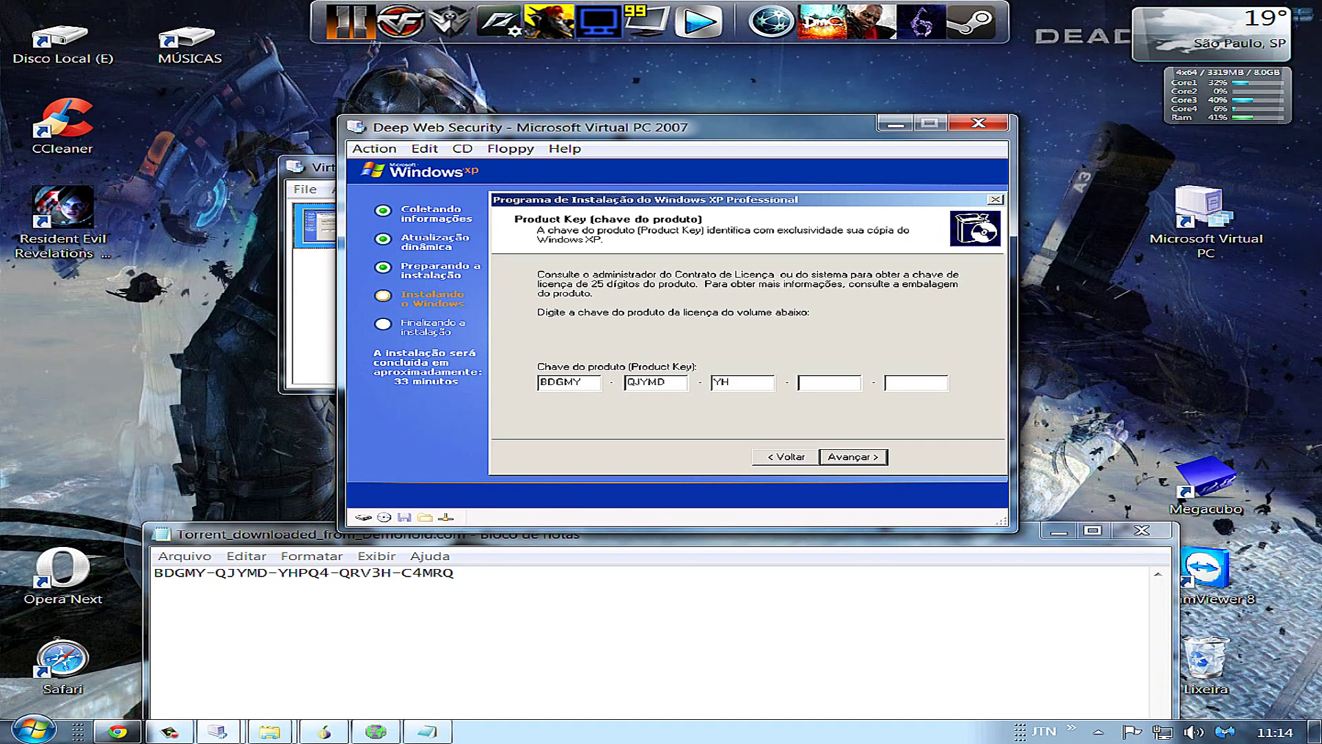
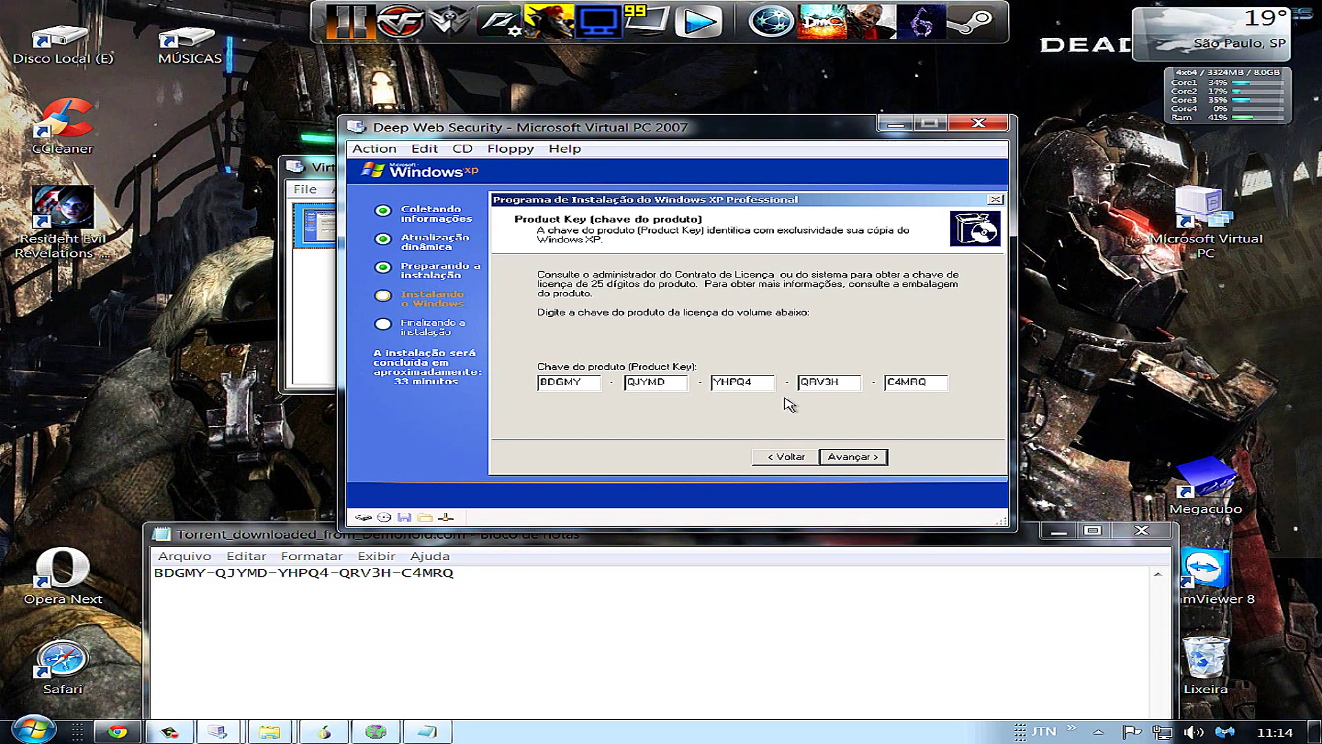
left_click(850, 458)
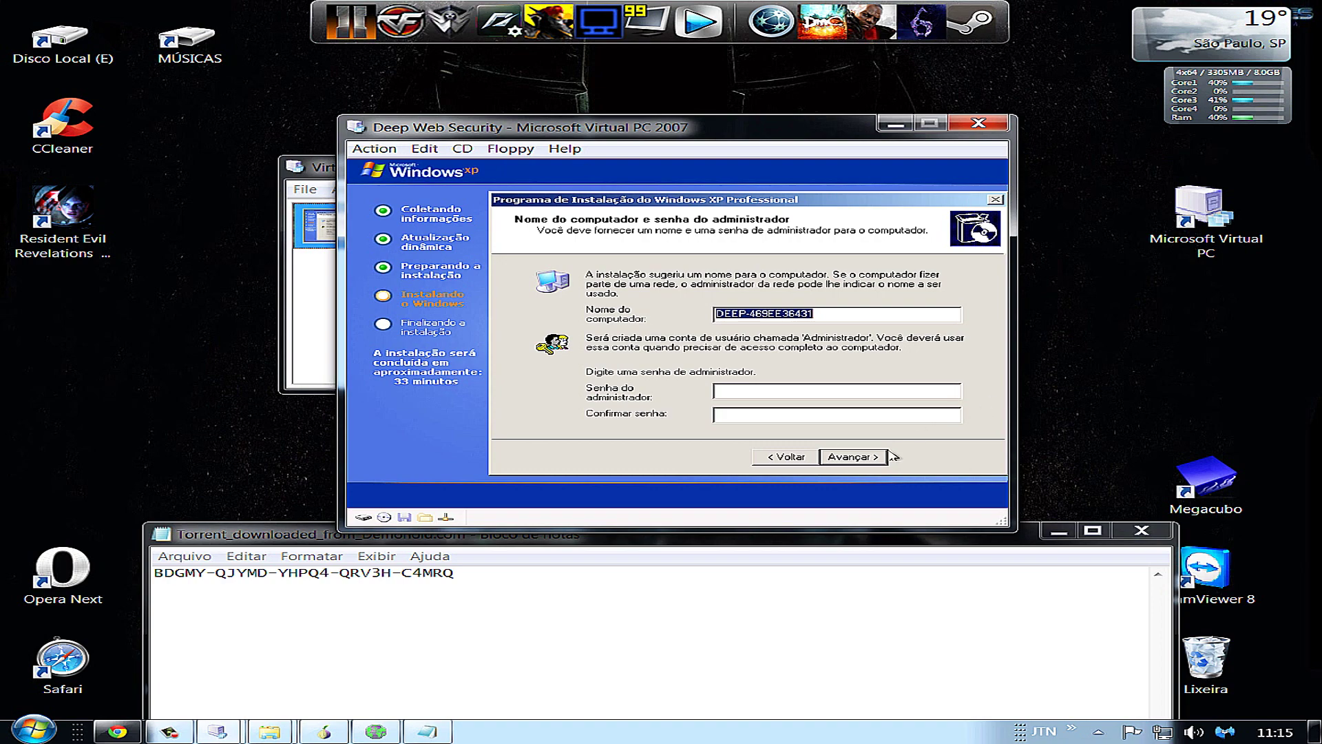
Keep the default computer name, Brasília date/time, typical network settings and default workgroup
left_click(860, 460)
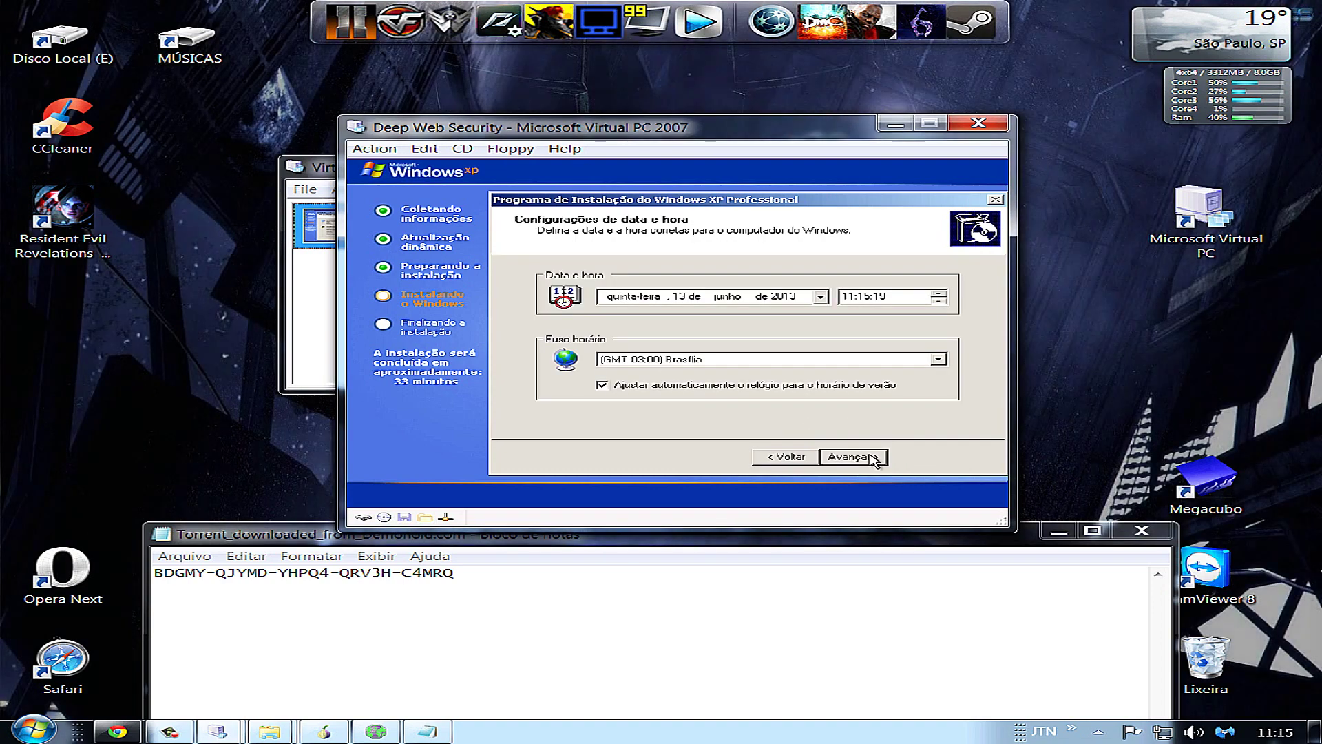
left_click(854, 457)
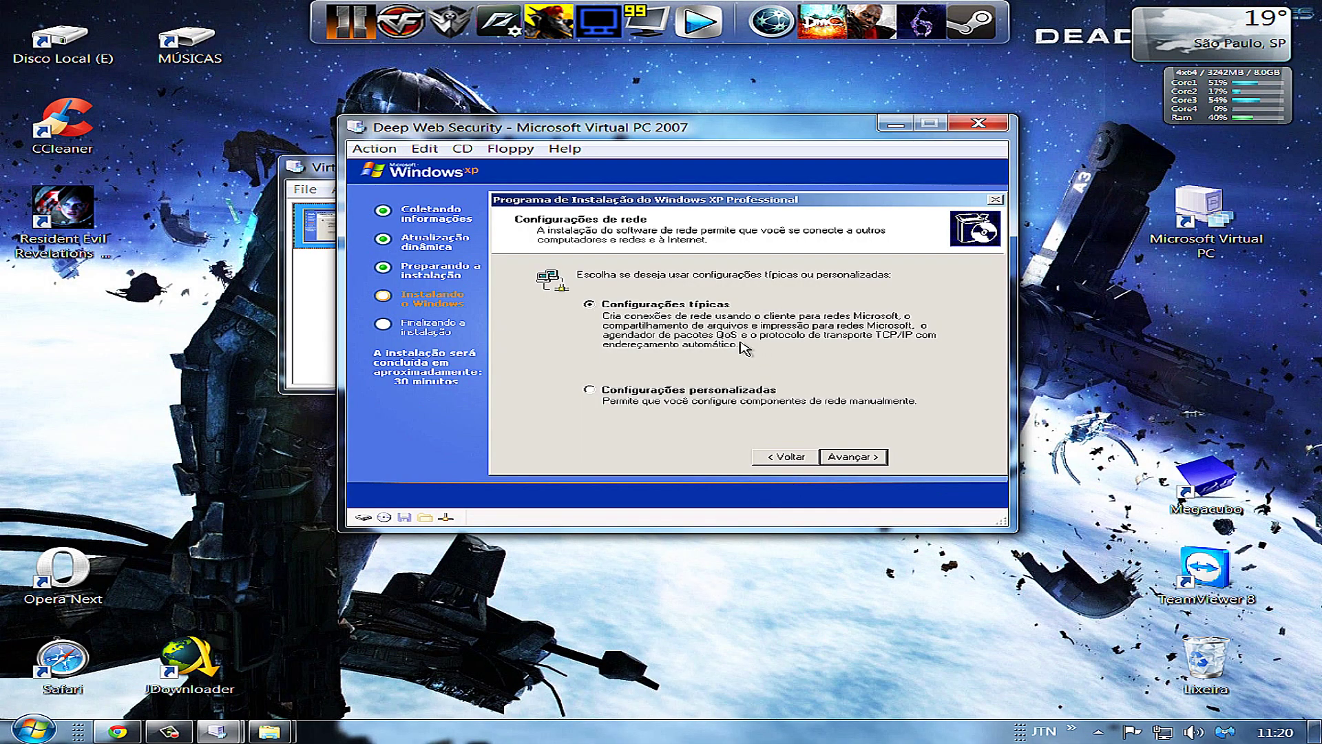
left_click(869, 458)
left_click(857, 457)
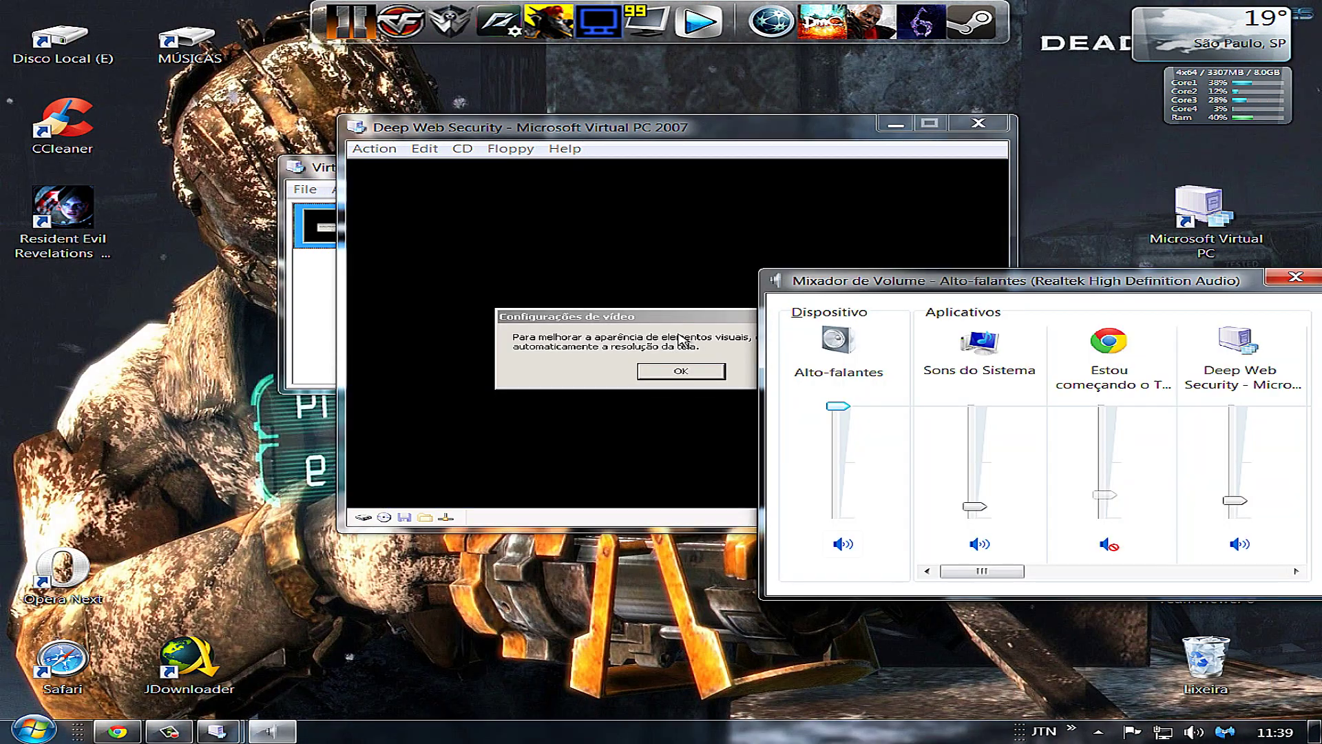
Close the volume mixer, then accept XP's automatic screen resolution change and confirm the settings are readable
left_click(1296, 277)
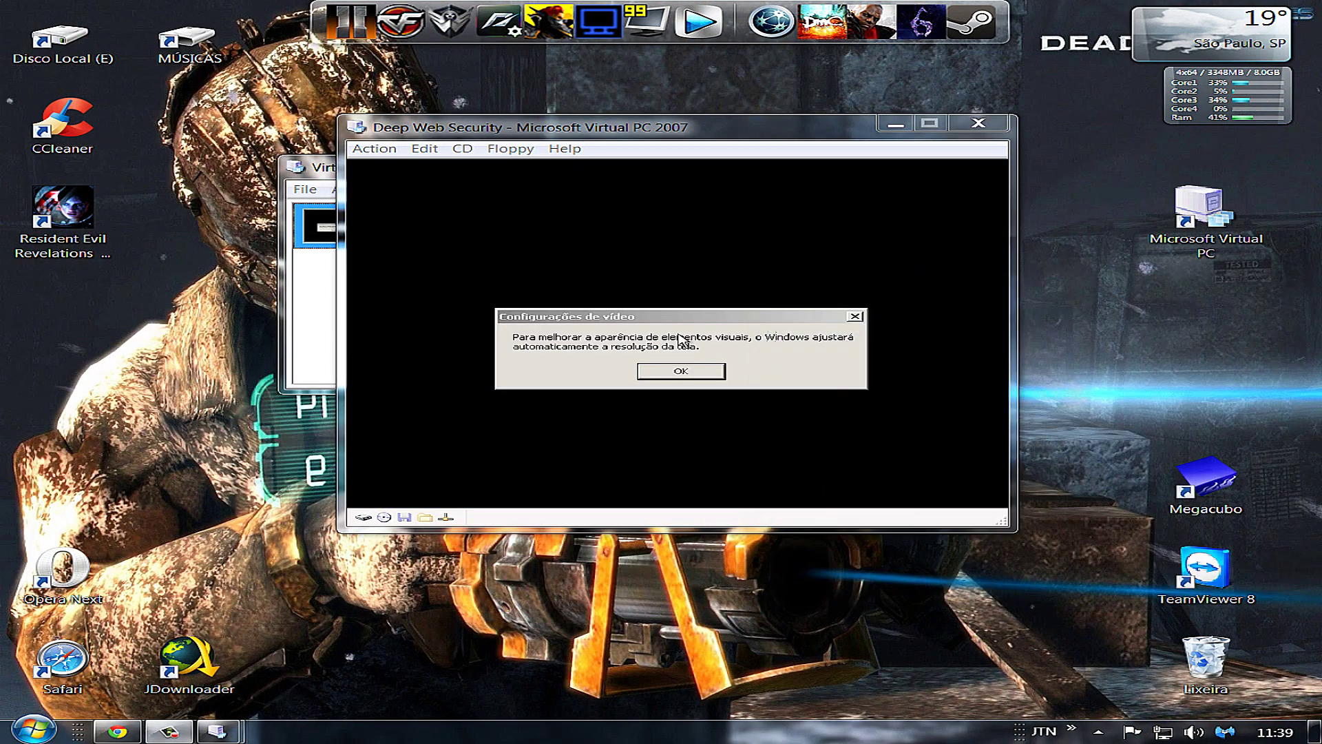
left_click(713, 374)
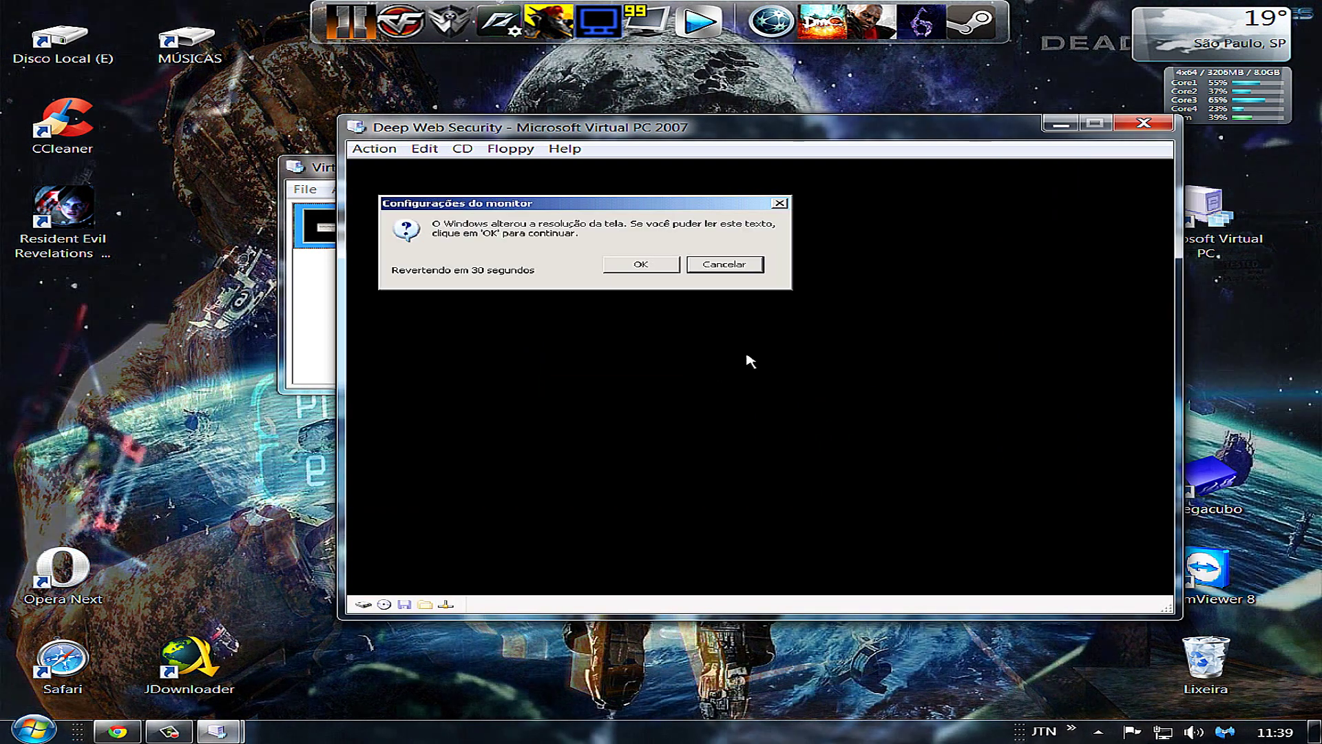
left_click(635, 265)
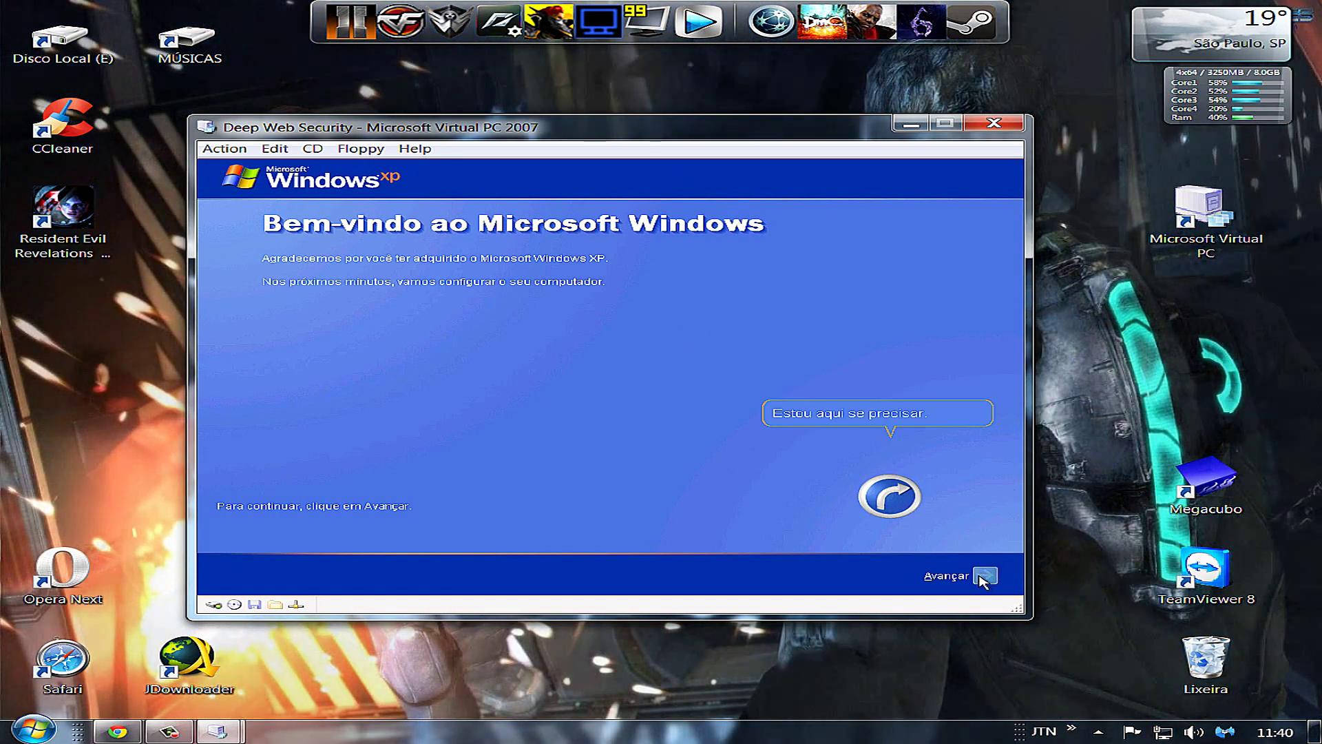
Start XP's first-run setup and decline automatic updates with 'Não agora'
left_click(985, 577)
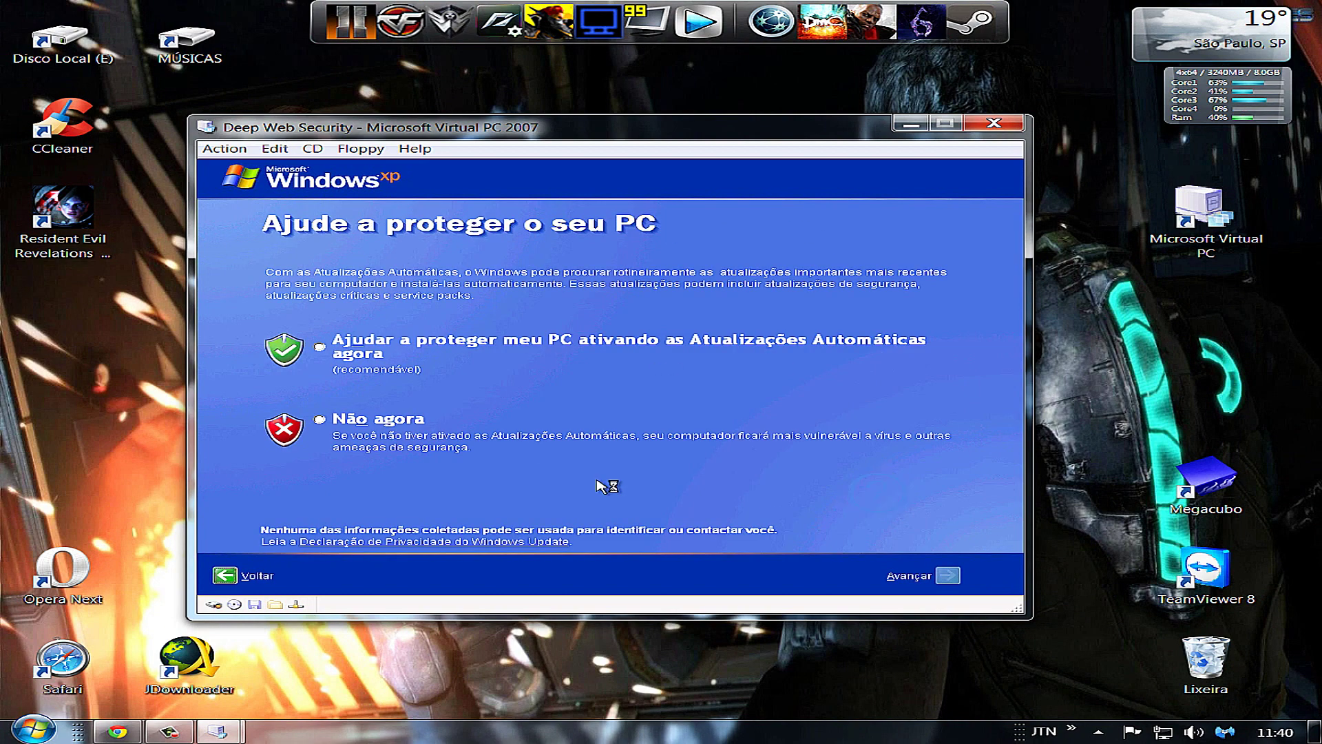
left_click(324, 420)
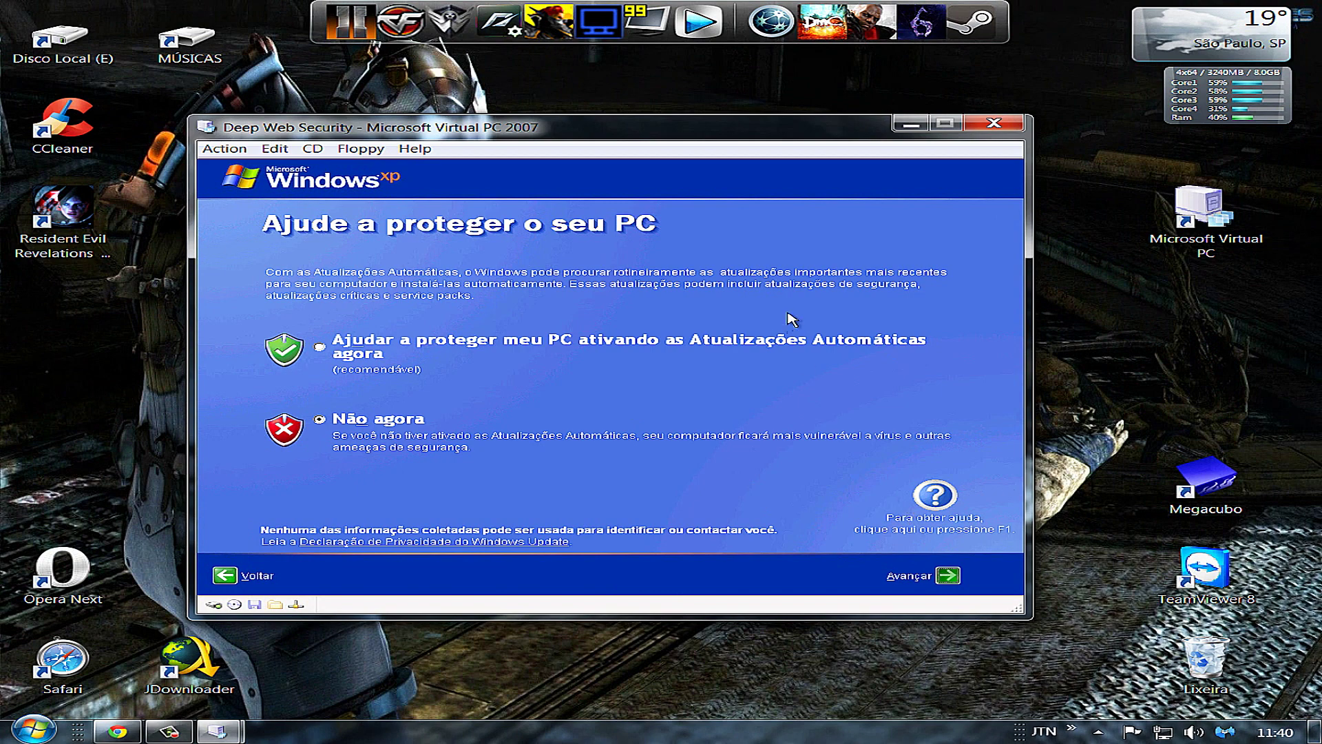
key("Return")
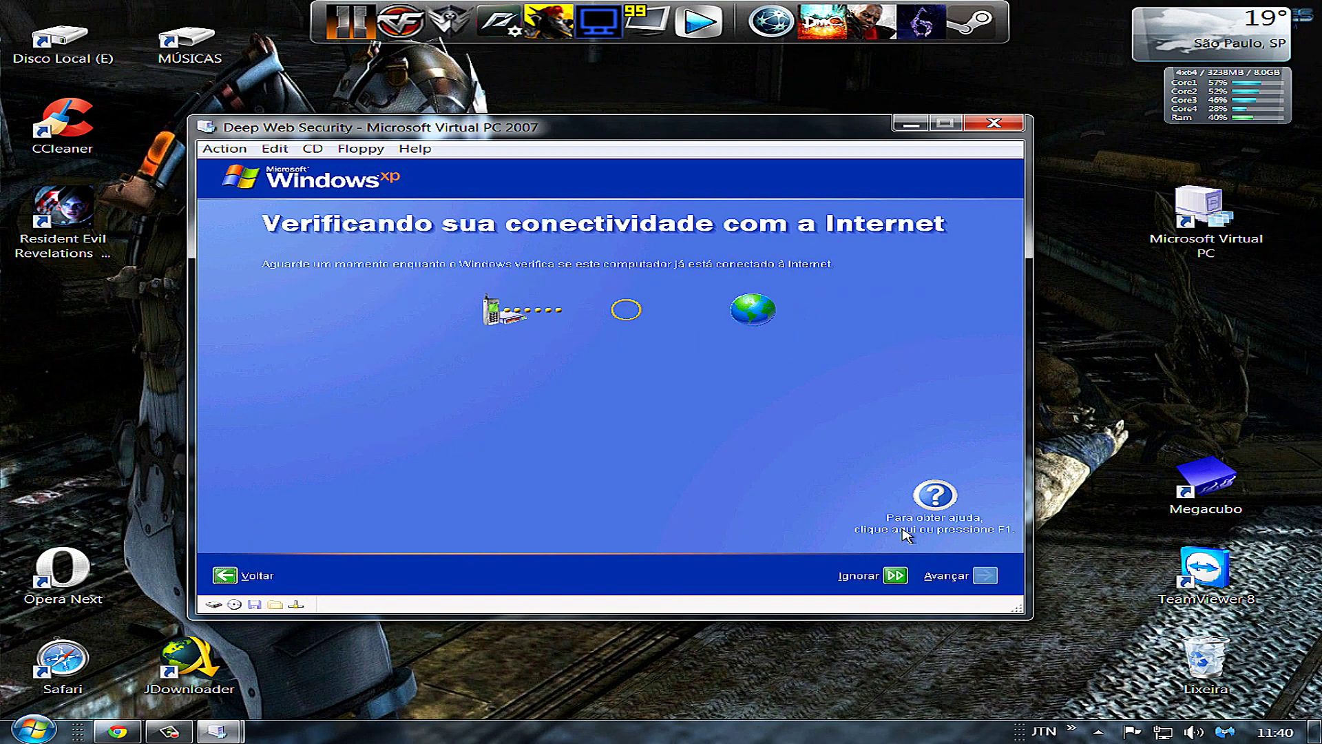
Skip the internet check, postpone Microsoft registration, confirm user 'Deep Web' and finish setup
left_click(899, 577)
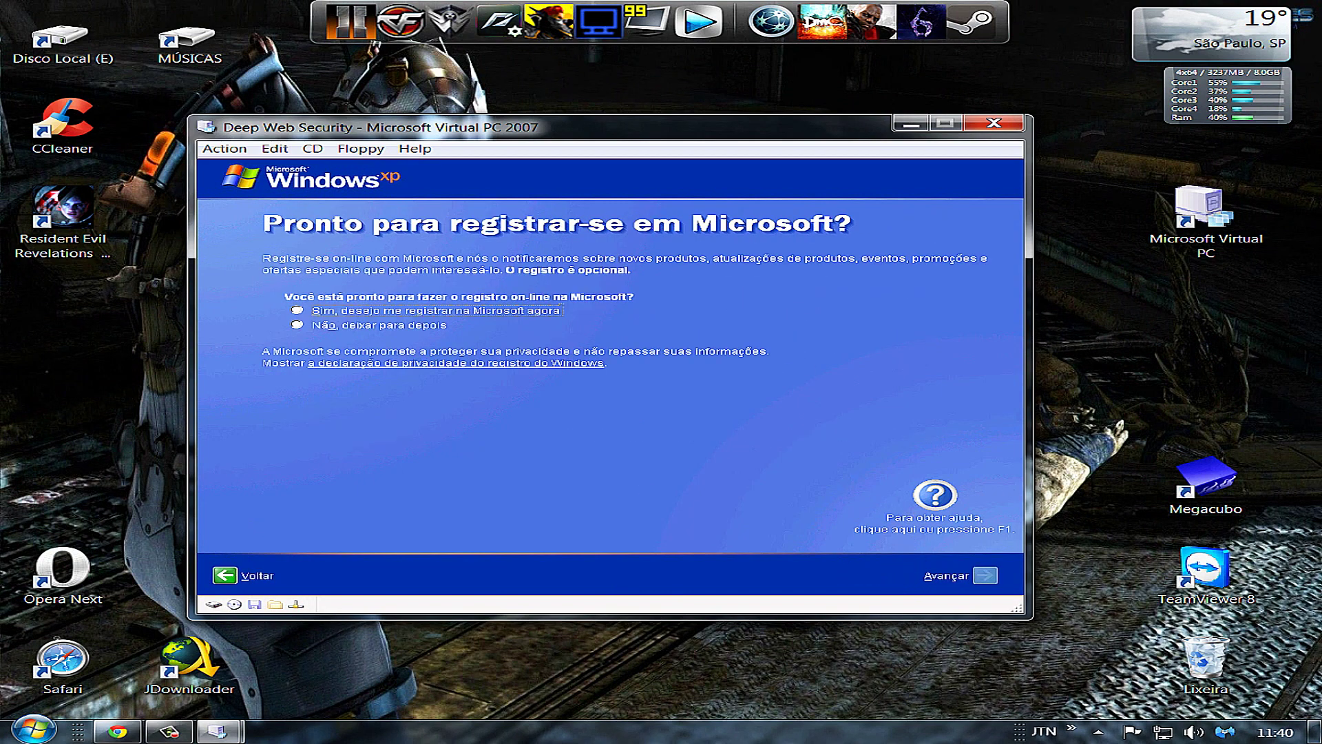
left_click(418, 326)
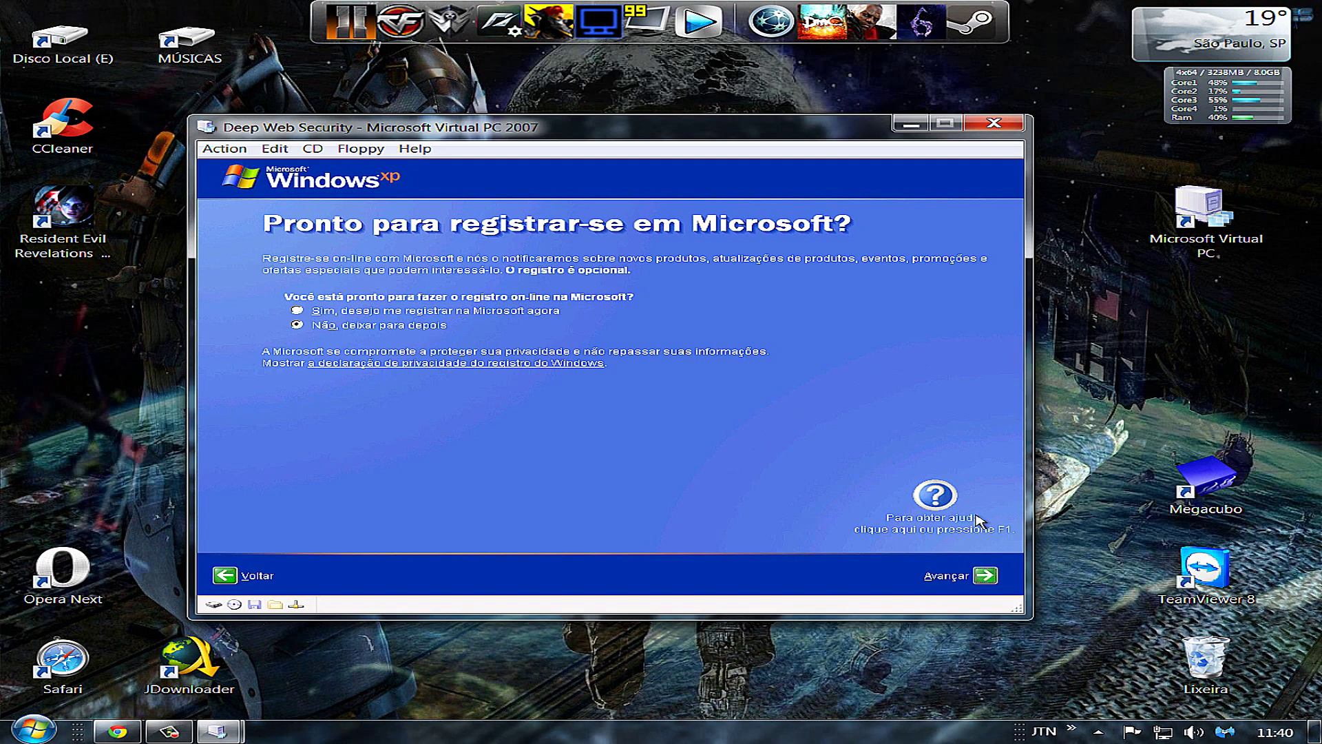
left_click(986, 576)
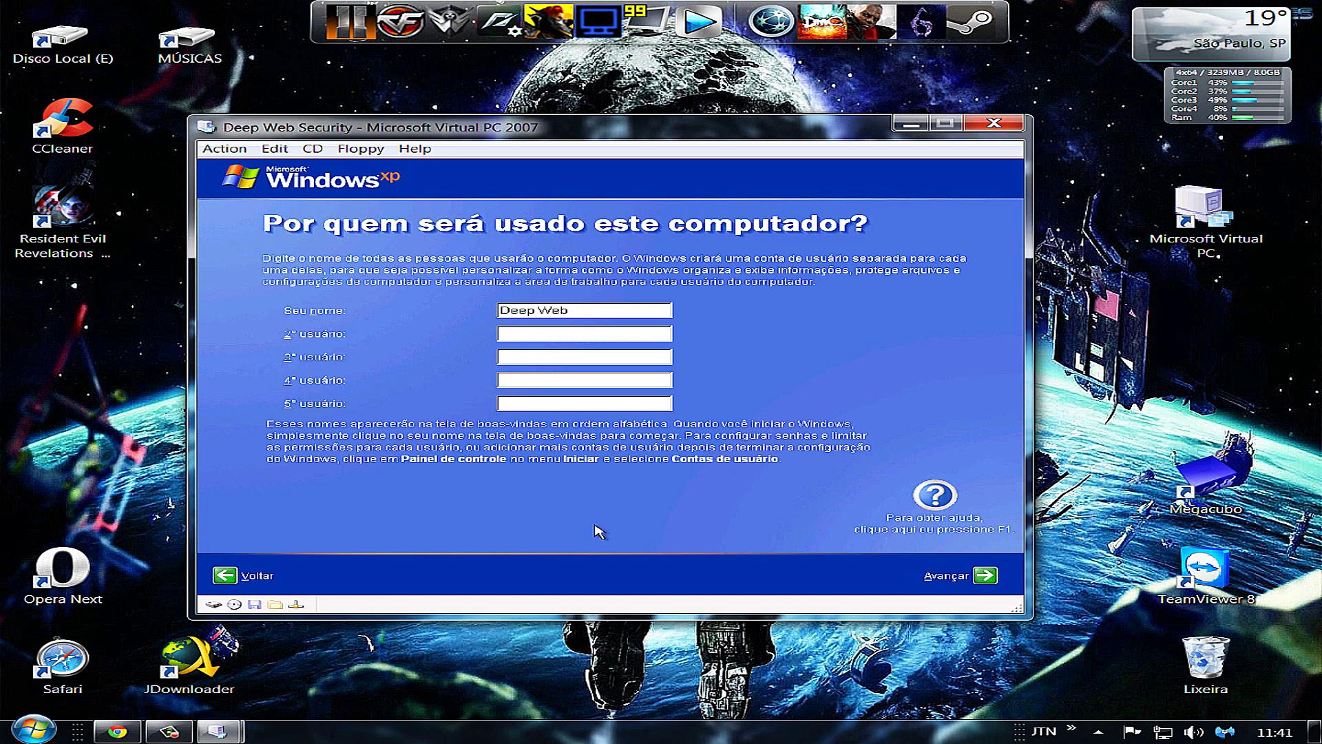
left_click(986, 577)
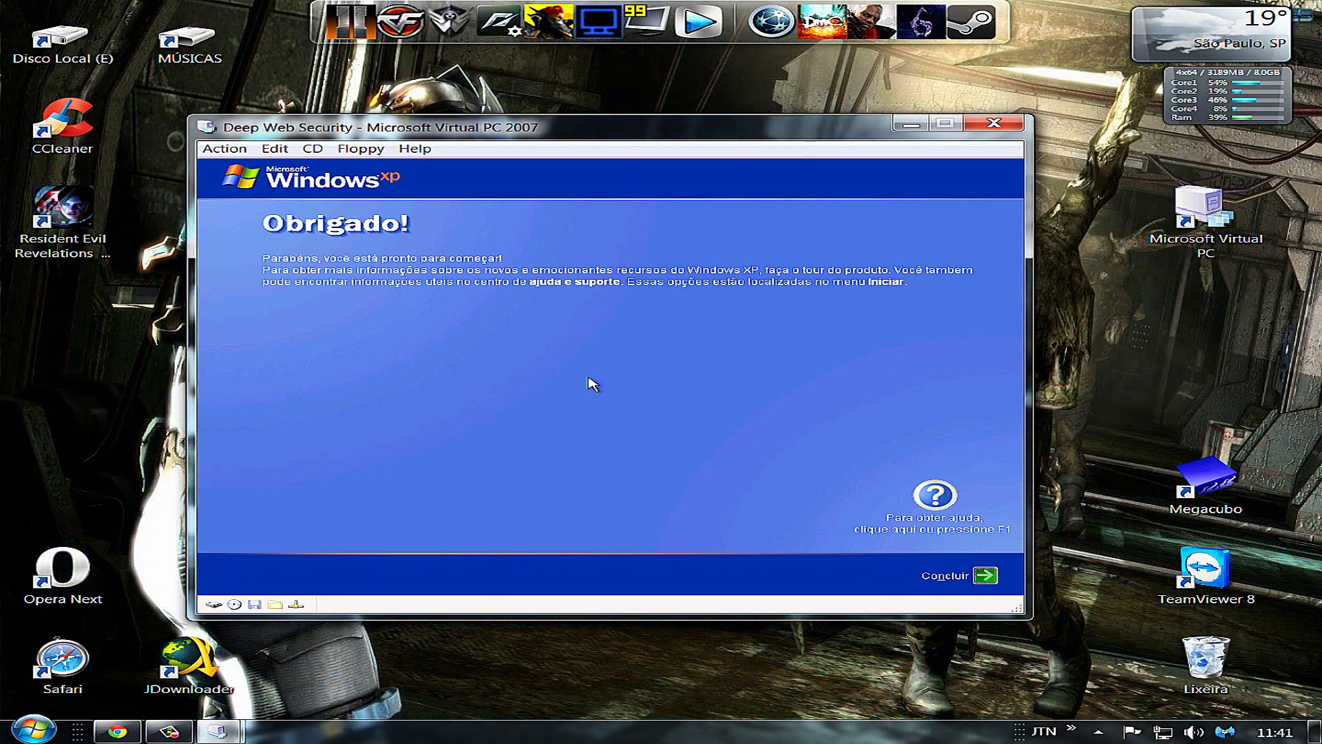
key("Return")
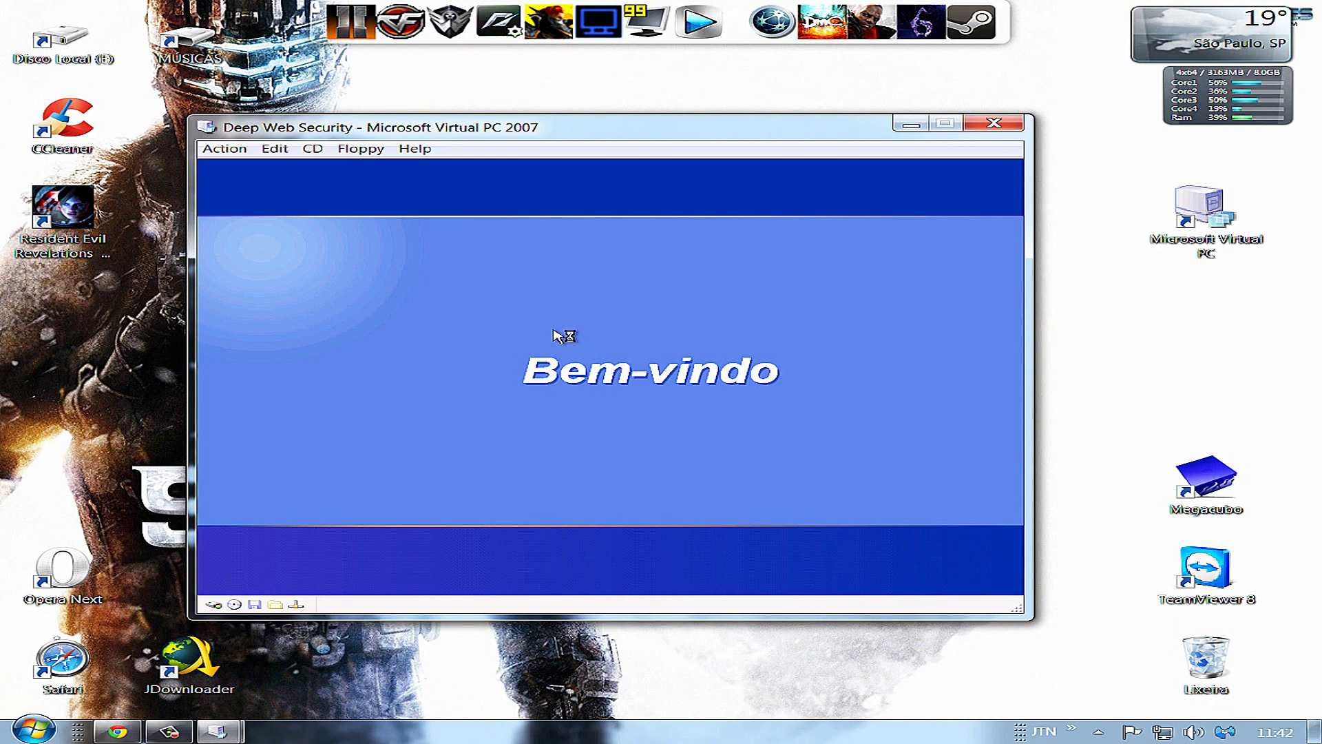
Let the Deep Web Security VM restart through the BIOS, opening and dismissing the Action menu
key("F9")
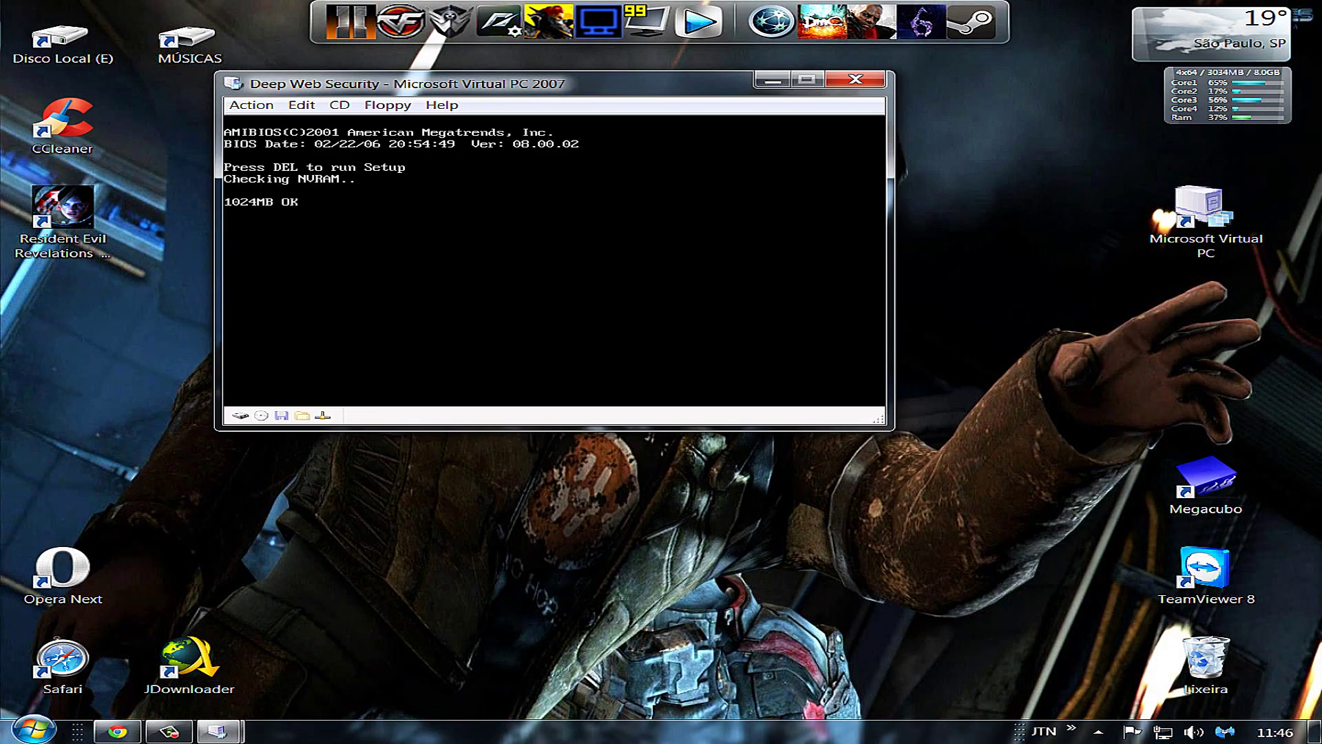
left_click(251, 104)
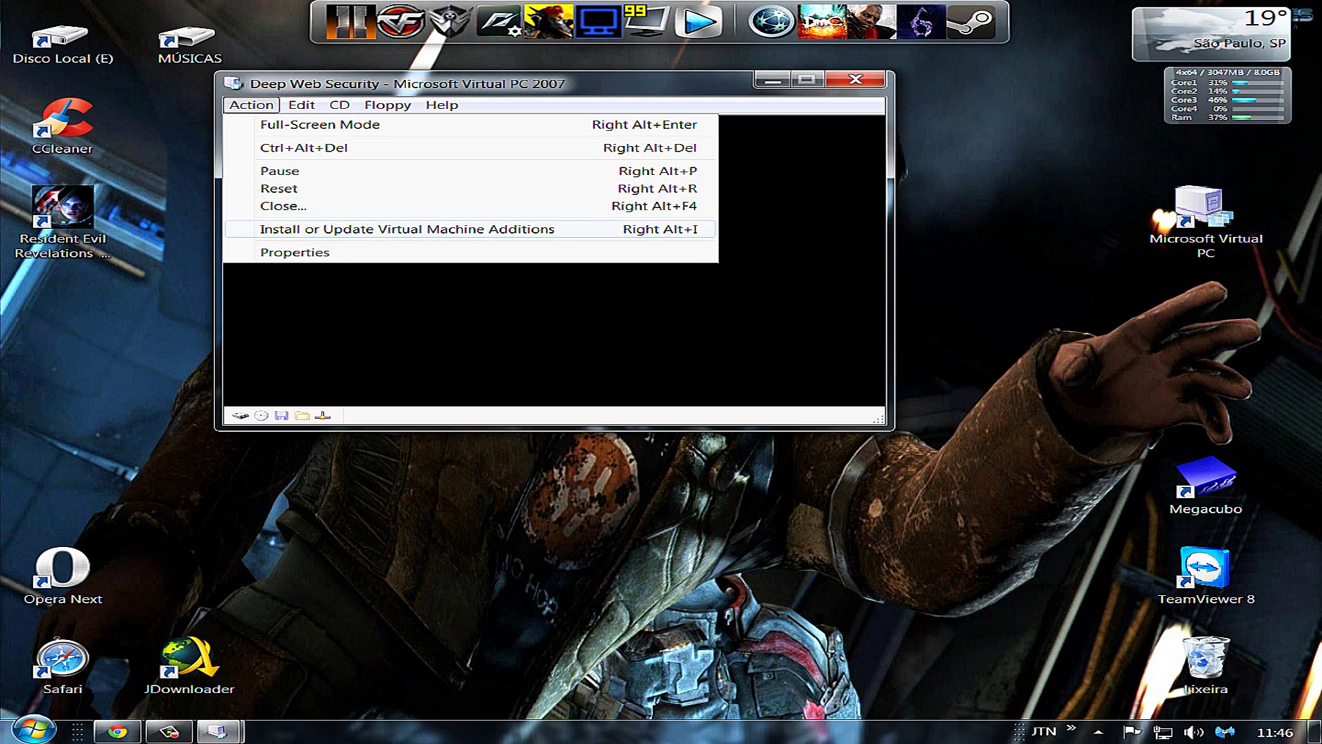
left_click(1206, 222)
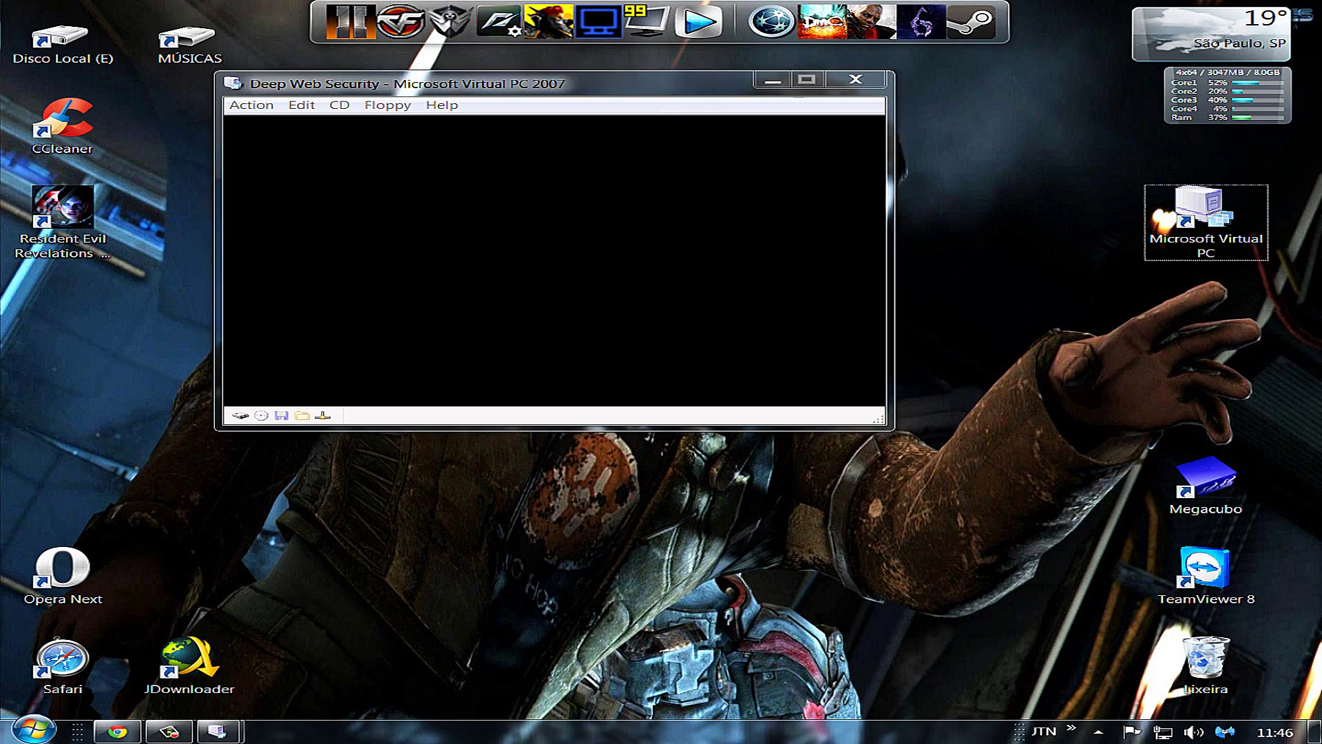